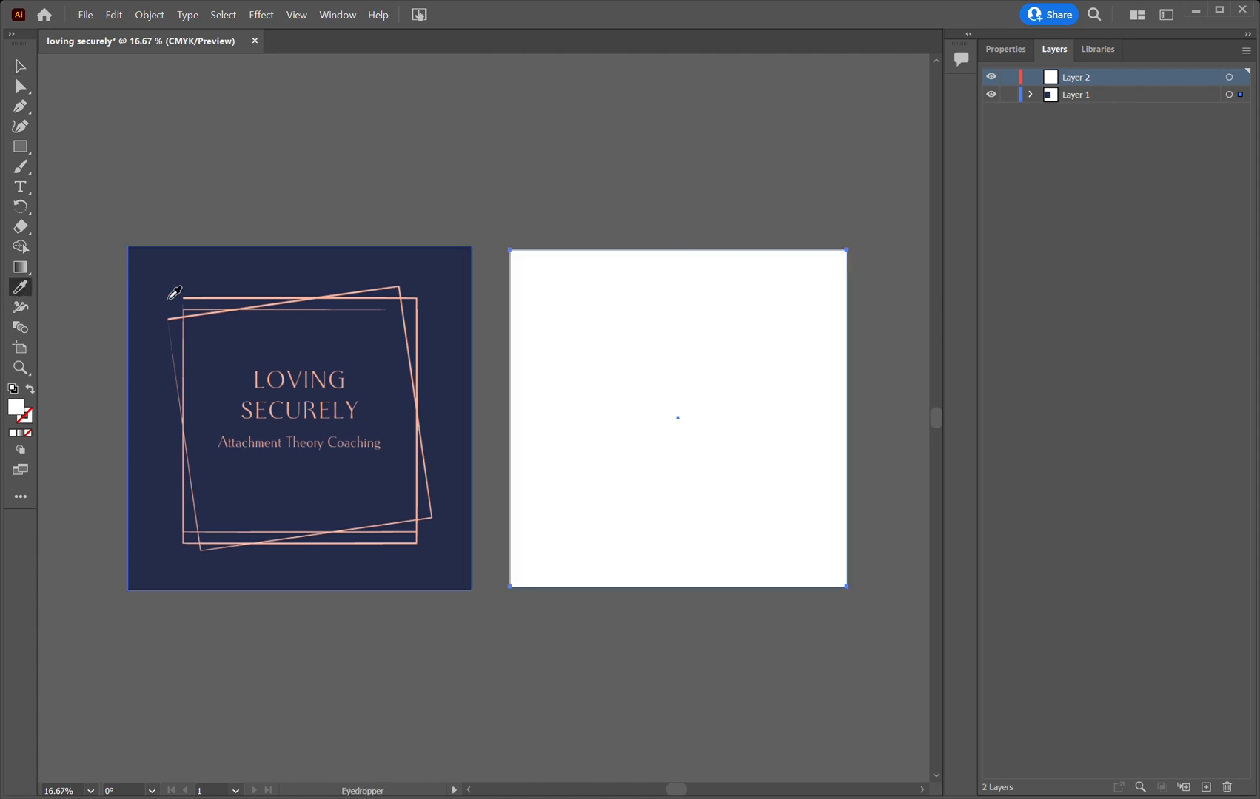
Lock Layer 1 and make Layer 2 the active layer
click(19, 69)
click(1009, 96)
click(1064, 77)
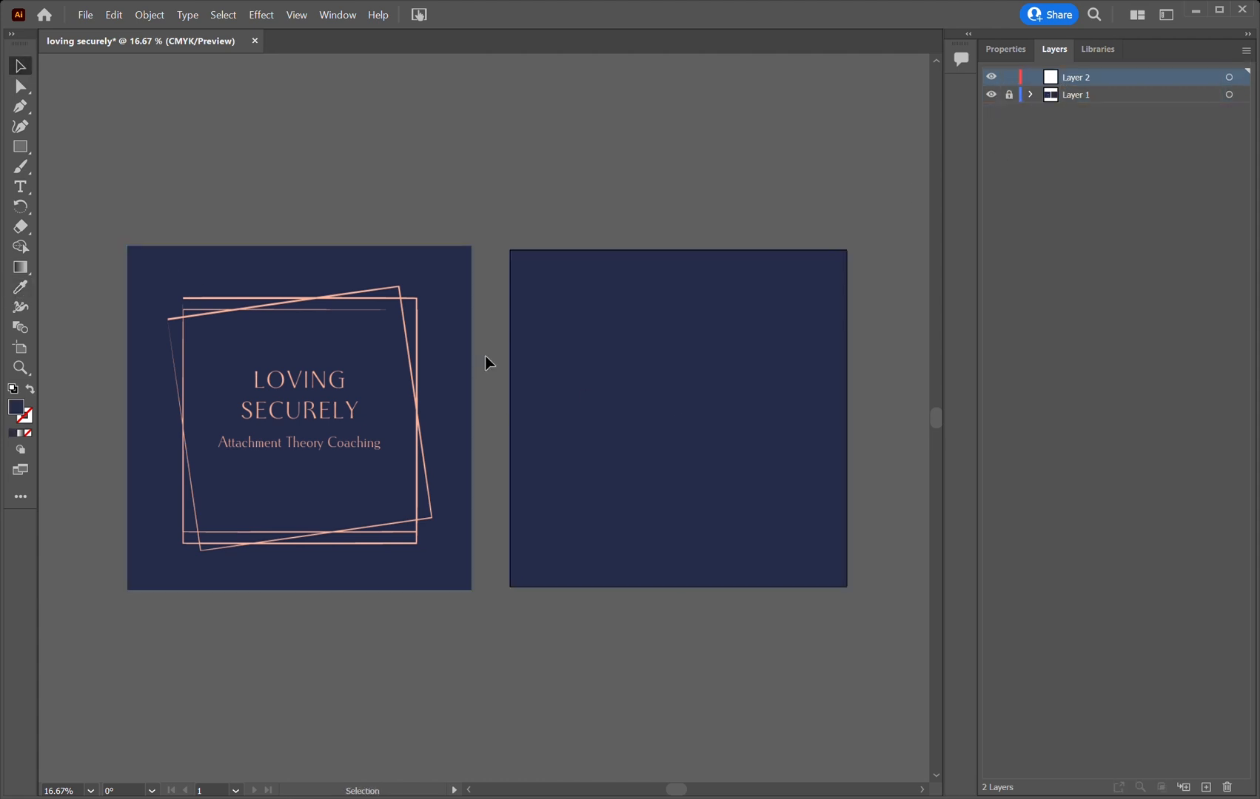
Add the two-line text LOVING / SECURELY in capitals on the empty navy square
click(20, 187)
click(596, 357)
click(20, 67)
drag(614, 362, 794, 393)
triple_click(759, 373)
text(lo)
key(BackSpace)
key(BackSpace)
text(LOVING)
key(Return)
text(SECURELY)
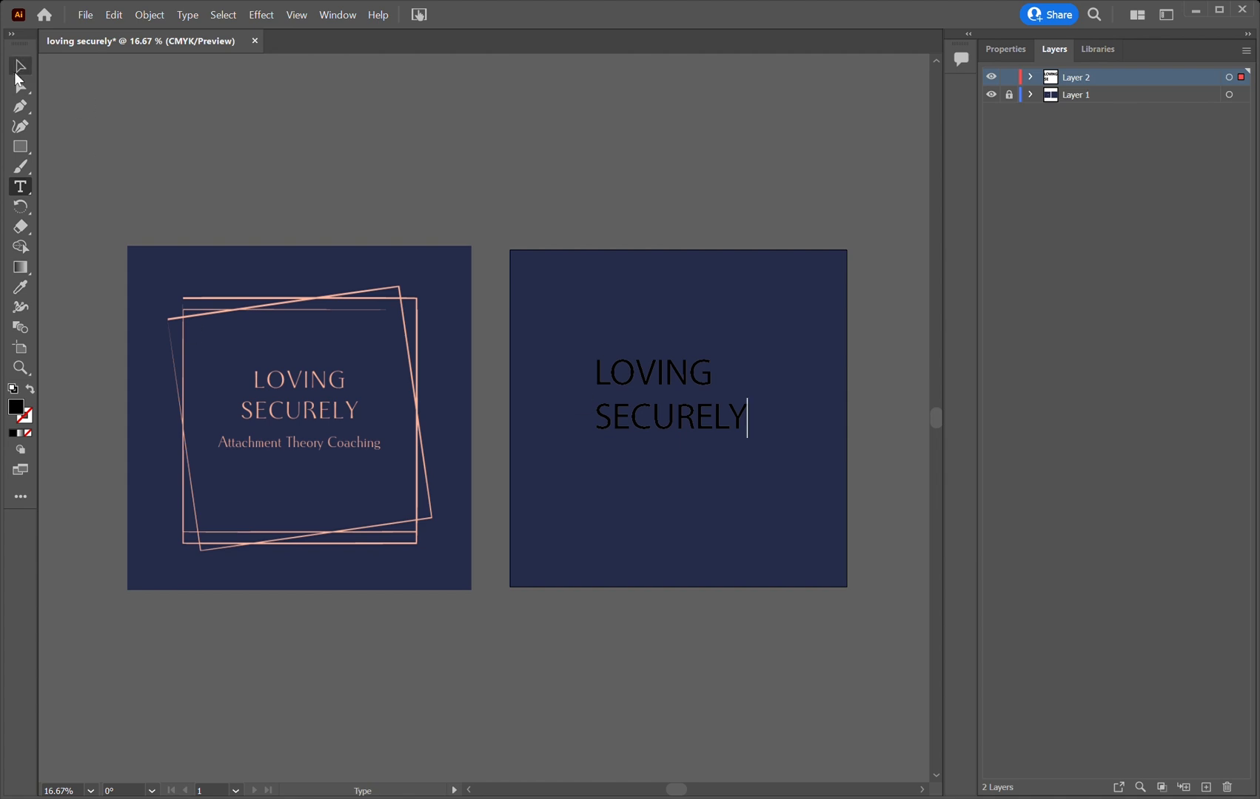
Center the text's paragraph alignment and center the text horizontally on the artboard
key(Escape)
click(1005, 49)
click(1092, 512)
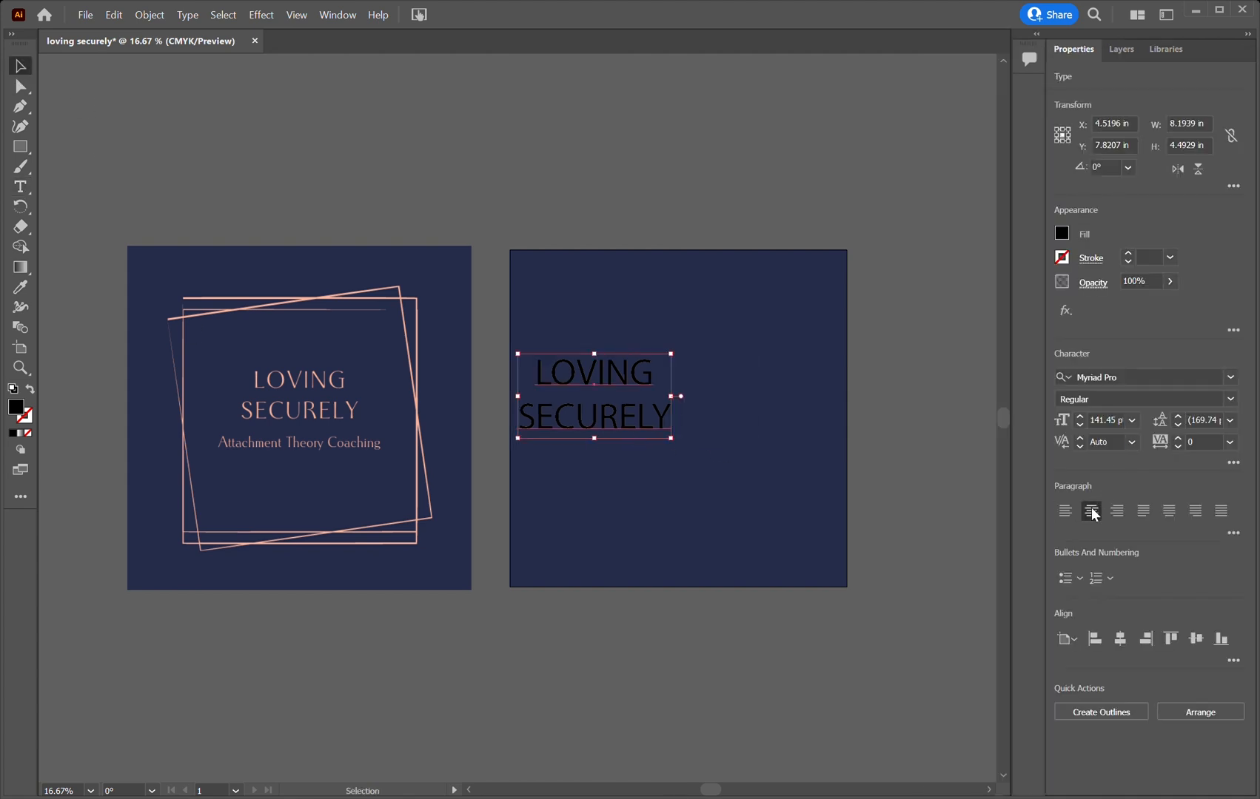
click(1120, 639)
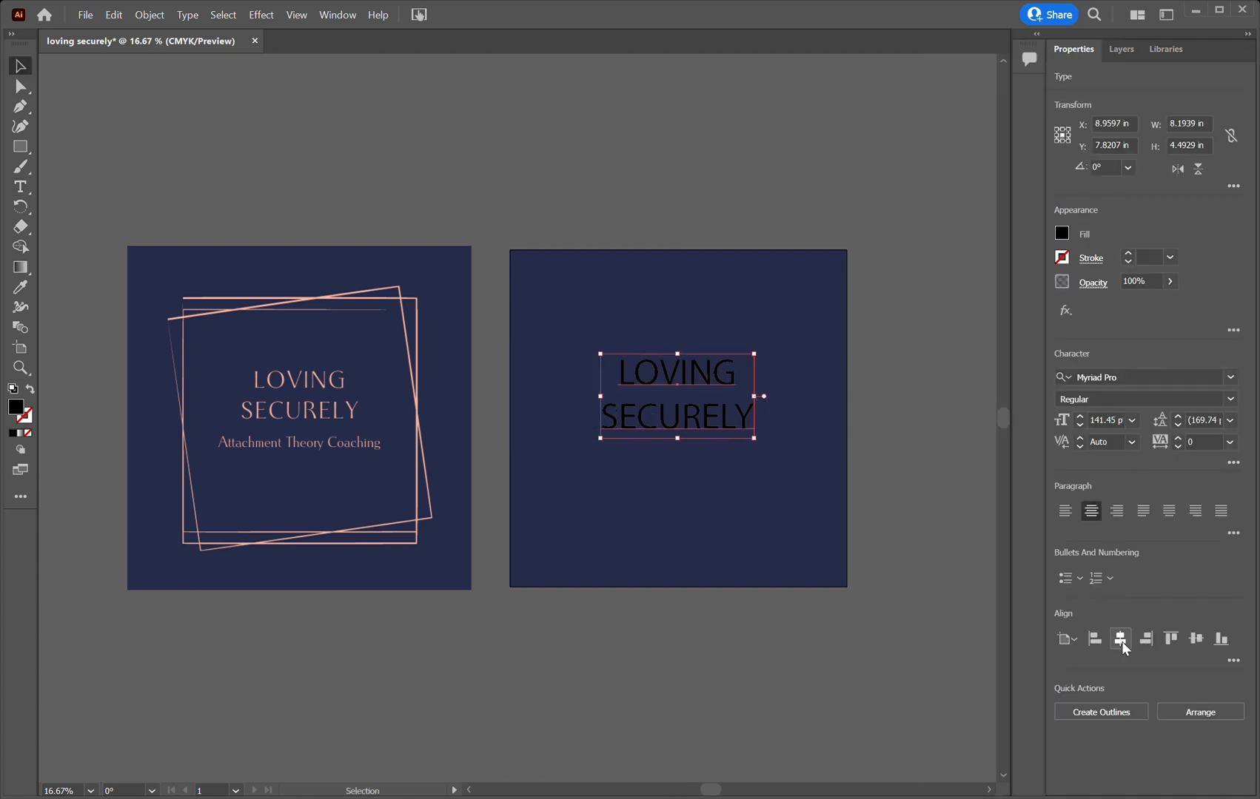
Change the LOVING SECURELY text's font to Verdana and enlarge the text
click(1230, 379)
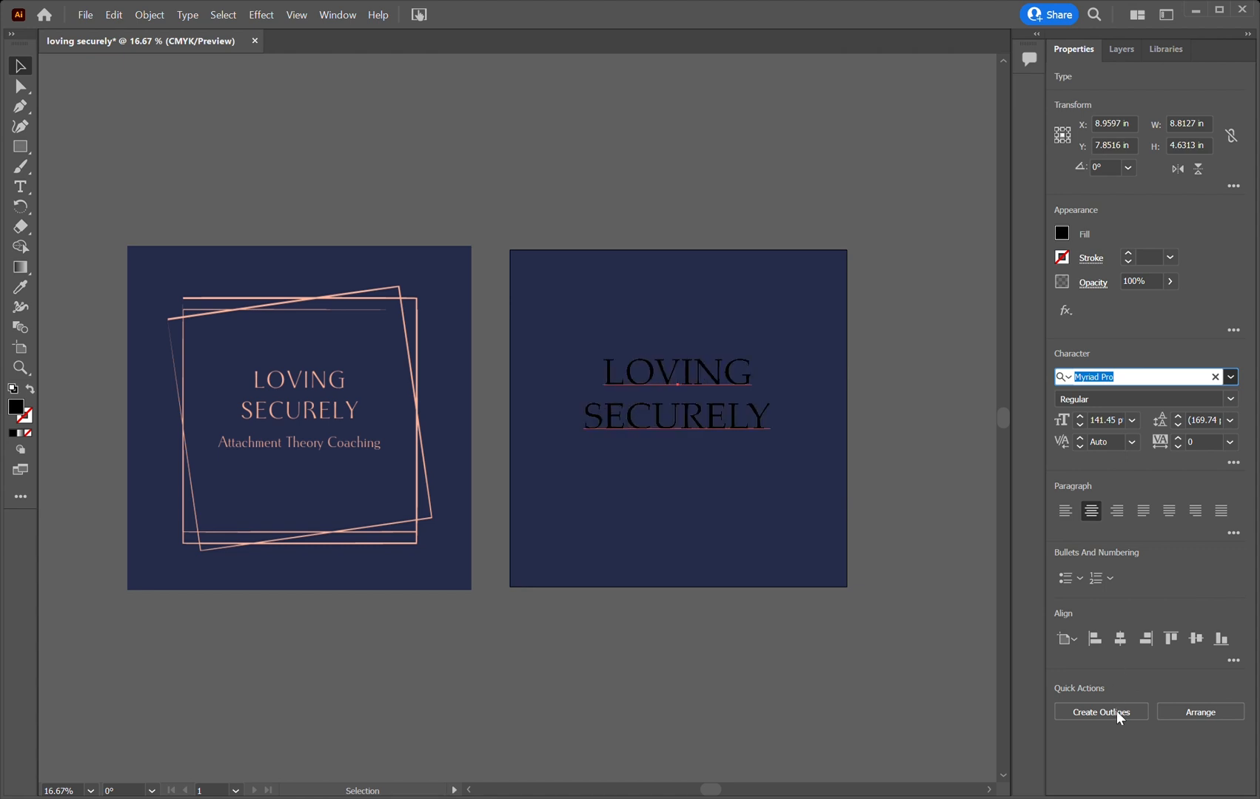
click(1118, 753)
drag(782, 448, 757, 447)
key(m)
drag(540, 297, 831, 546)
key(Delete)
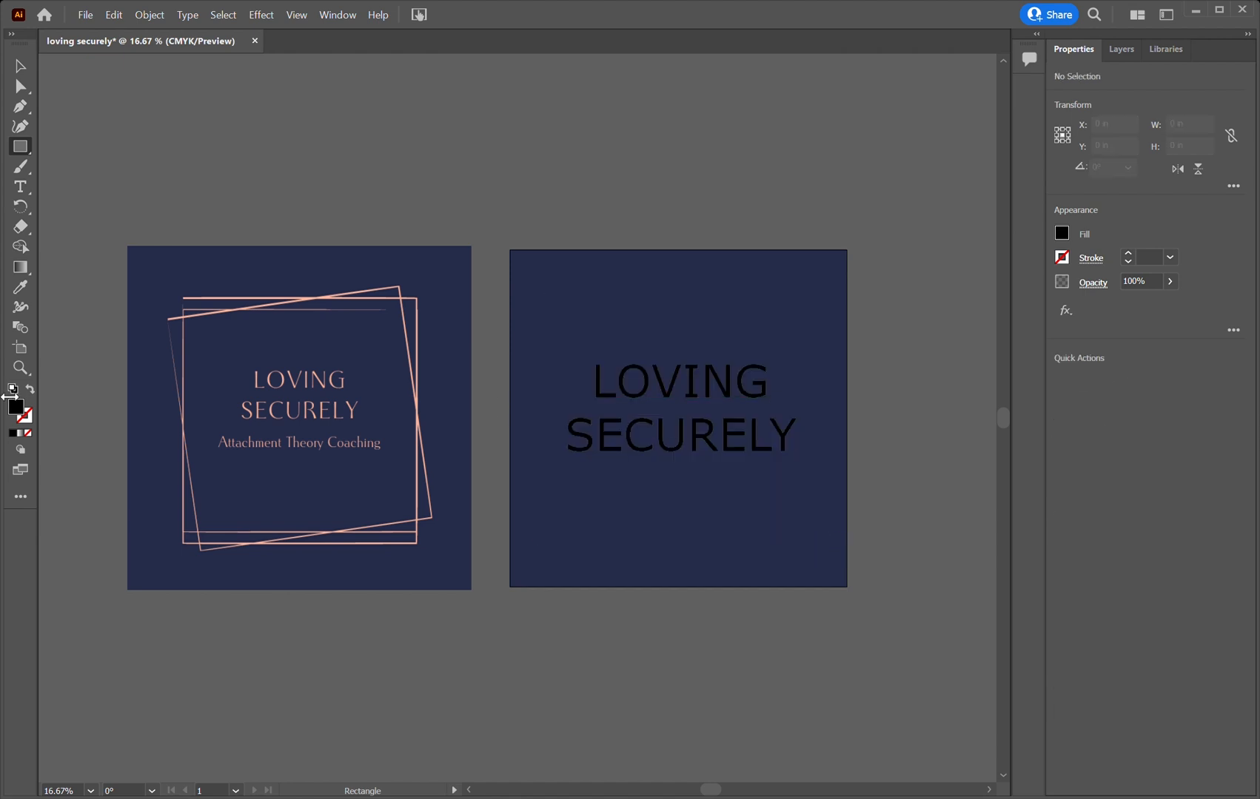
Draw an unfilled, stroked square about 14.66 in wide around the text and center it on the artboard
click(32, 392)
drag(539, 304, 813, 579)
key(v)
drag(717, 305, 722, 282)
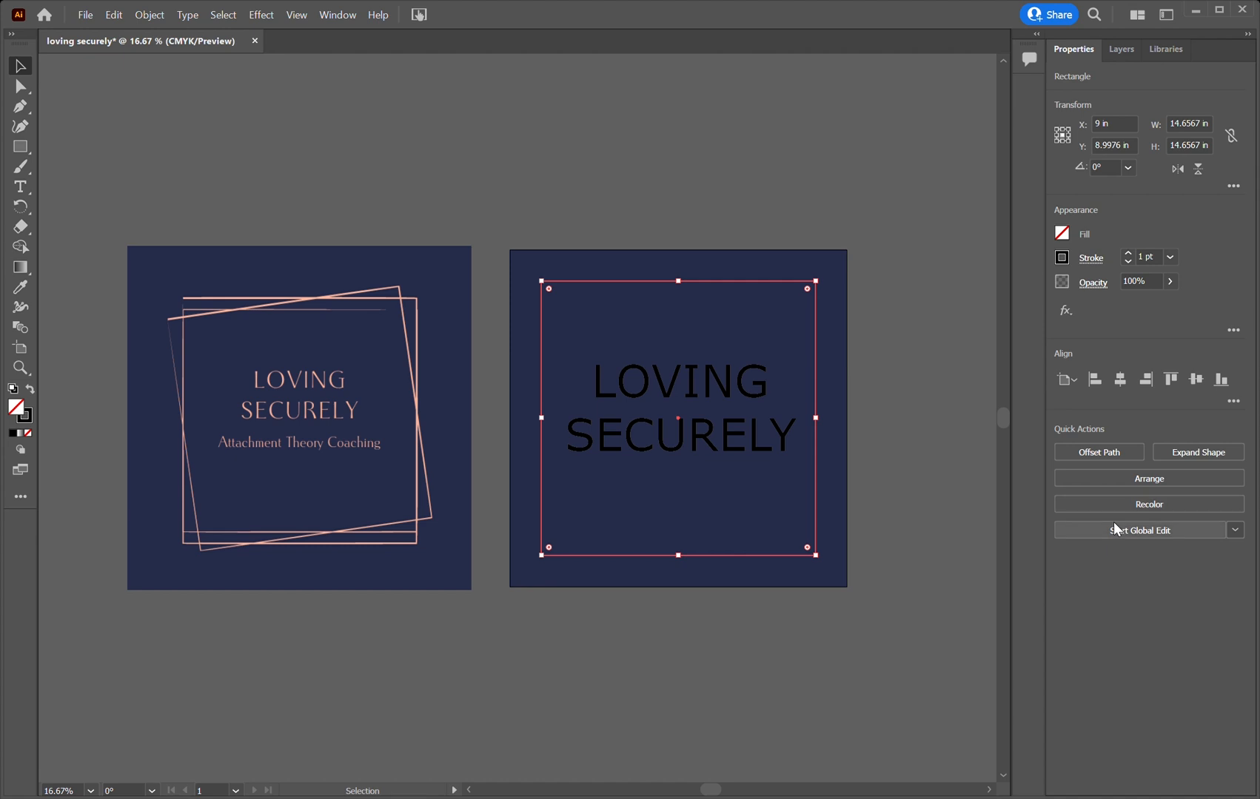
click(1196, 381)
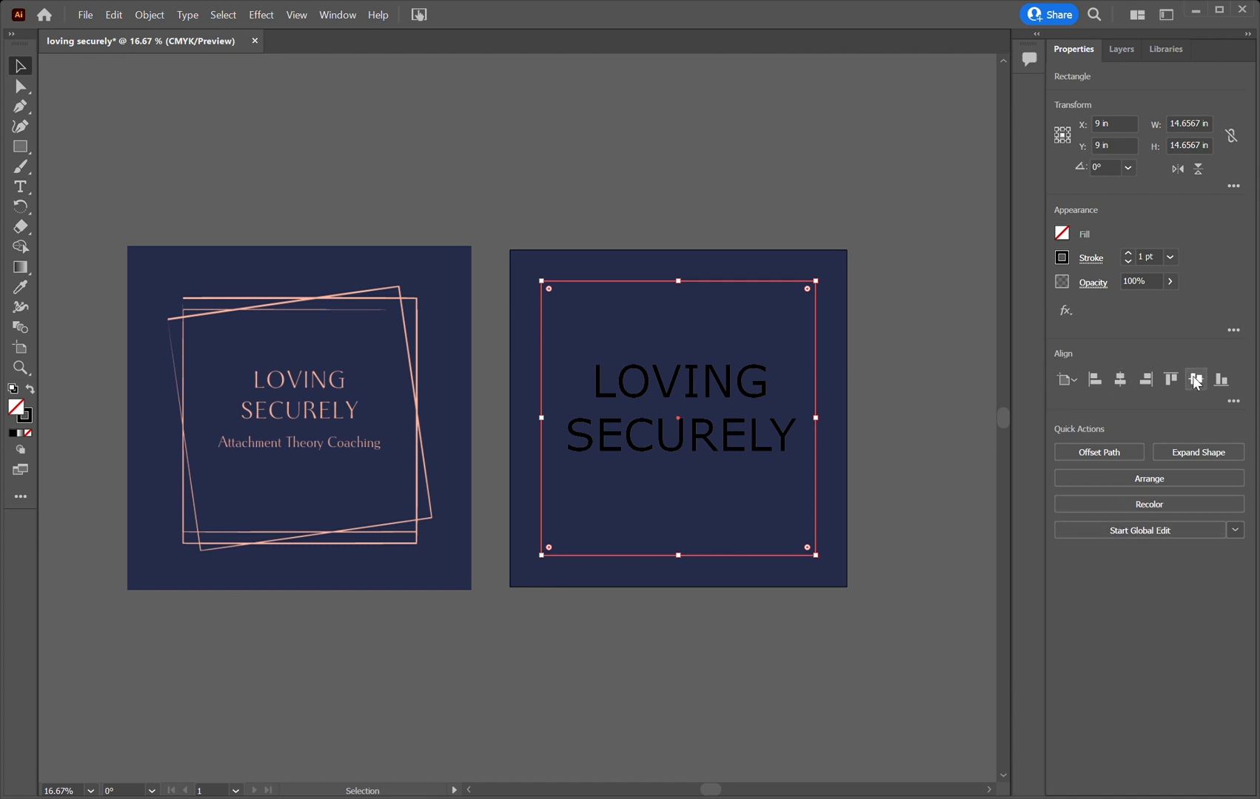
Shrink the square frame to about 12.73 in and center it horizontally and vertically on the artboard
drag(816, 556, 783, 537)
click(1120, 380)
click(1196, 380)
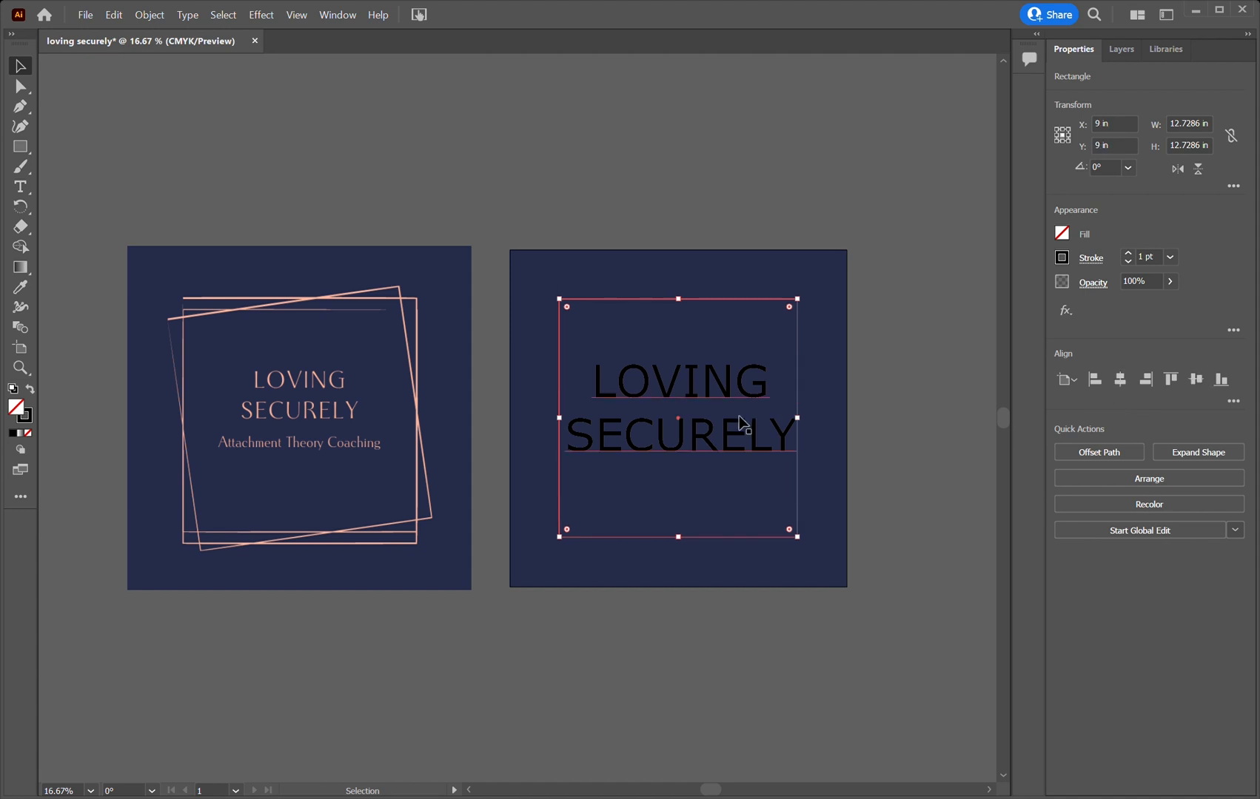
Scale the text down to about 142 pt and center it horizontally and vertically on the artboard
click(796, 453)
drag(797, 466, 754, 444)
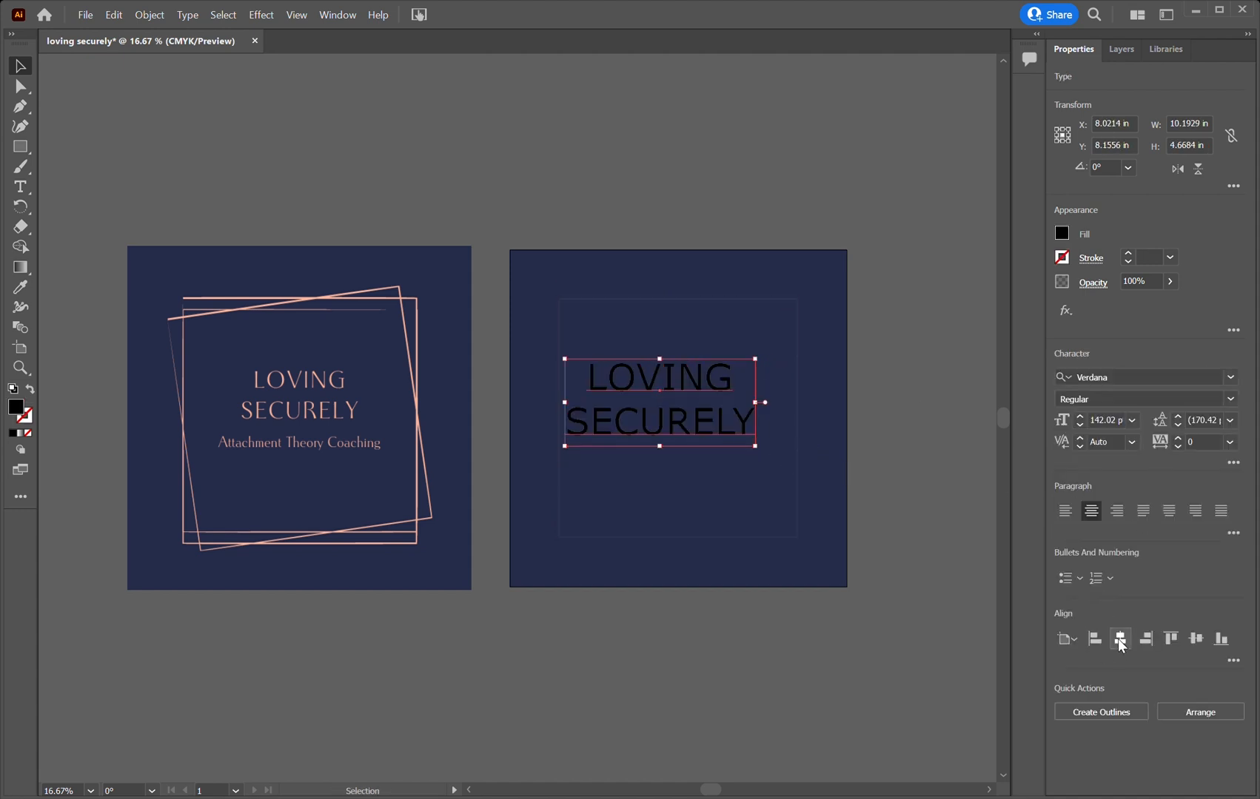
click(1120, 639)
click(1197, 639)
Give the square frame a 3 pt stroke in the reference logo's peach colour, with no fill
click(798, 509)
key(i)
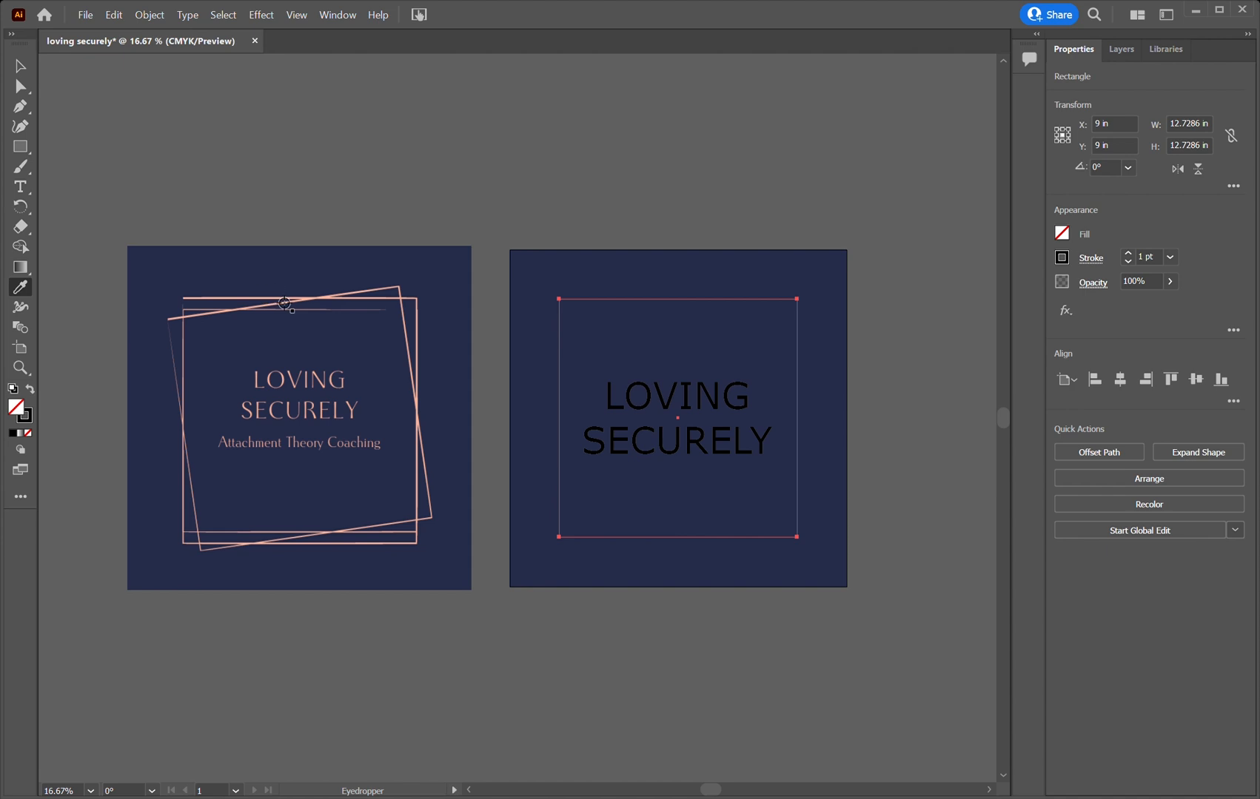
click(314, 306)
click(32, 390)
Duplicate the square frame down and to the left, and tilt the two frames in opposite directions
click(21, 67)
drag(707, 296, 693, 320)
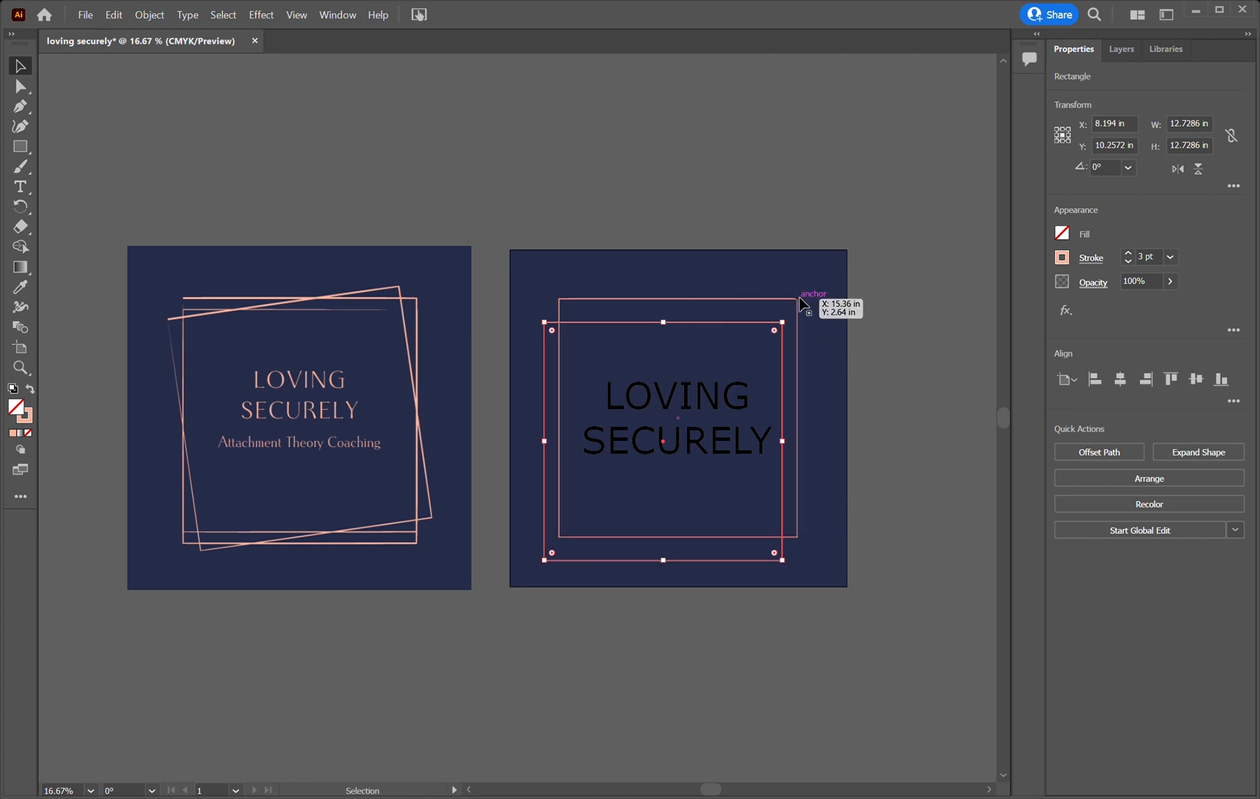
drag(795, 324, 807, 296)
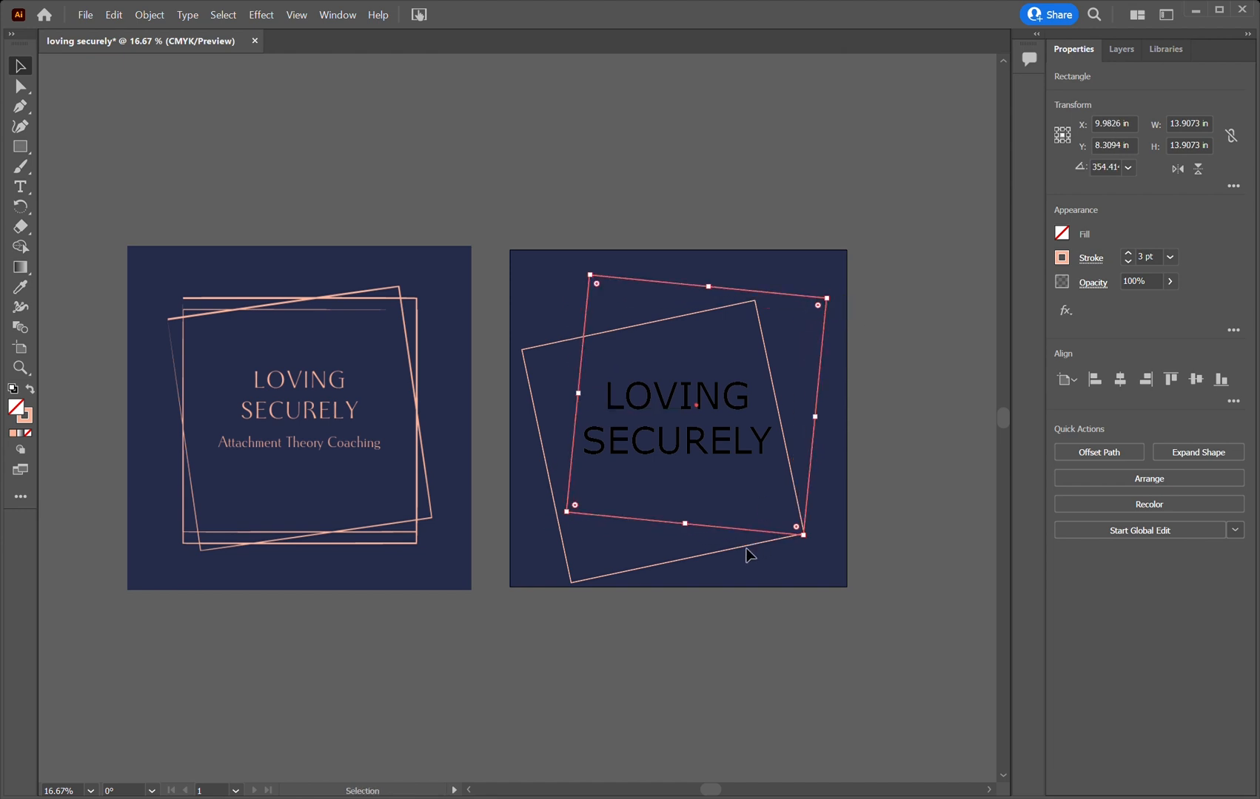
Reduce the lower-left frame's size and tilt so its lower-right corner meets the other frame's corner
click(769, 589)
click(523, 351)
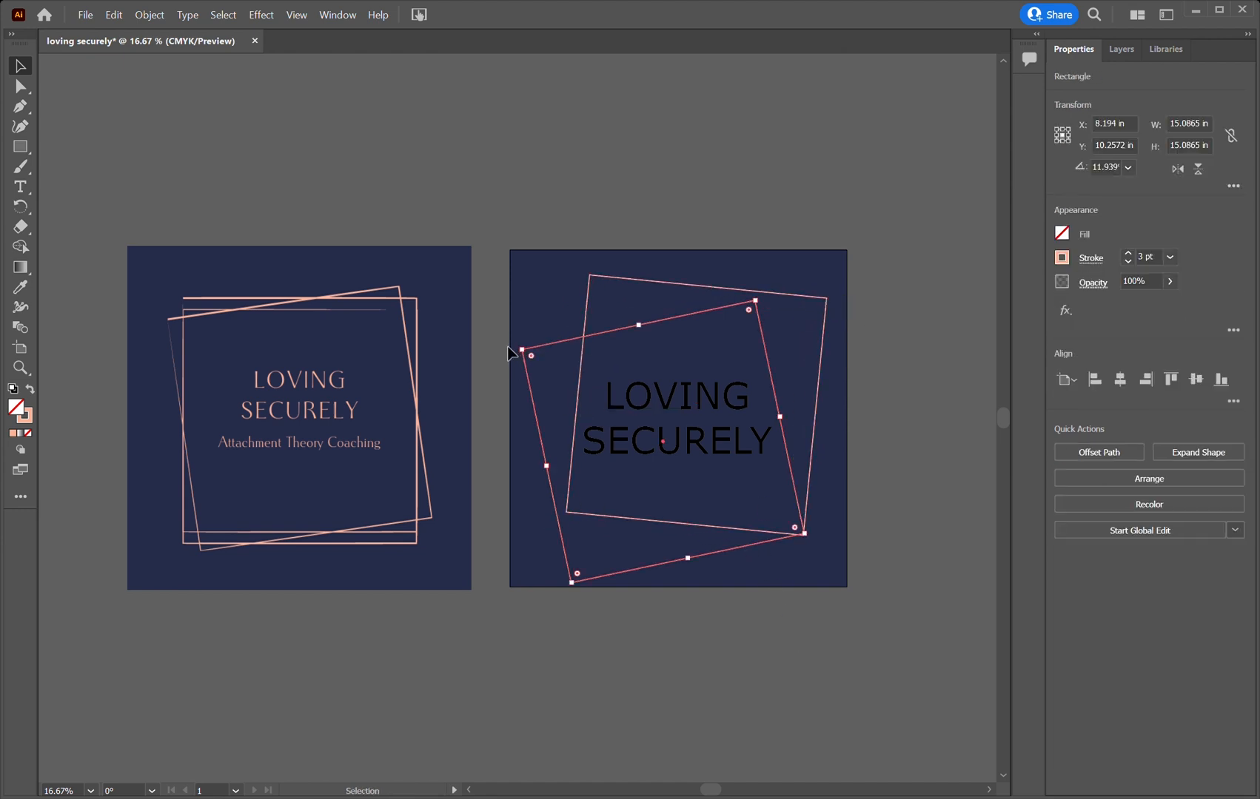
drag(520, 351, 529, 337)
drag(626, 333, 631, 327)
mouse_move(784, 292)
mouse_down()
mouse_move(786, 330)
mouse_move(797, 292)
mouse_up()
click(853, 384)
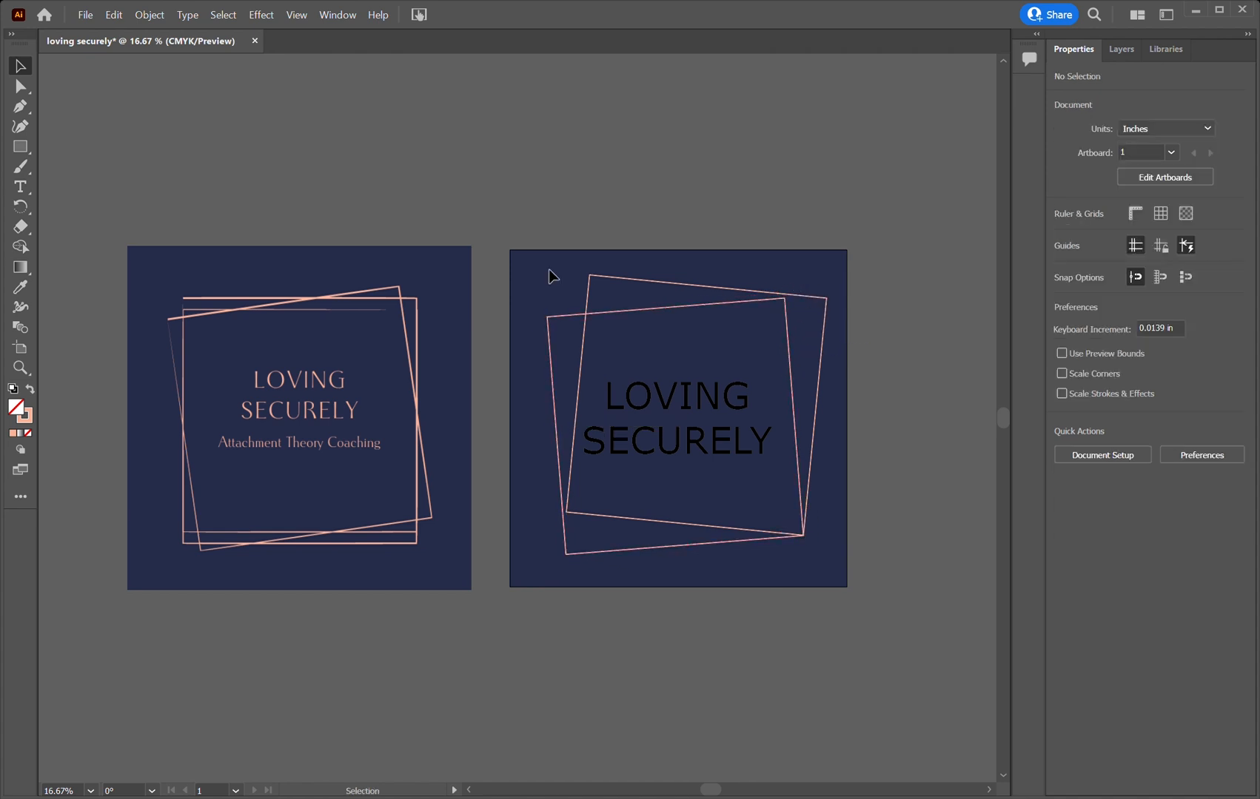
Cut the LOVING SECURELY text and add a new layer named "text" above Layer 2
click(715, 413)
key(Delete)
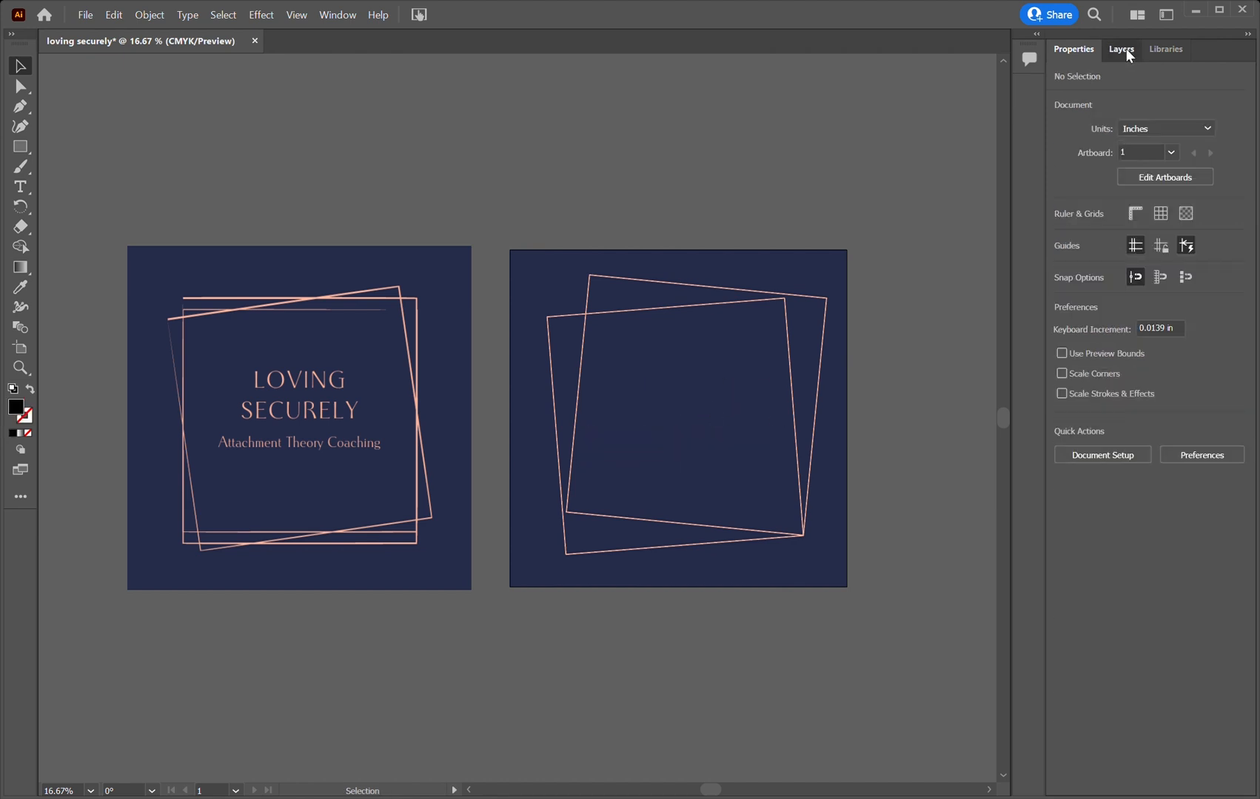
click(1121, 49)
double_click(1078, 77)
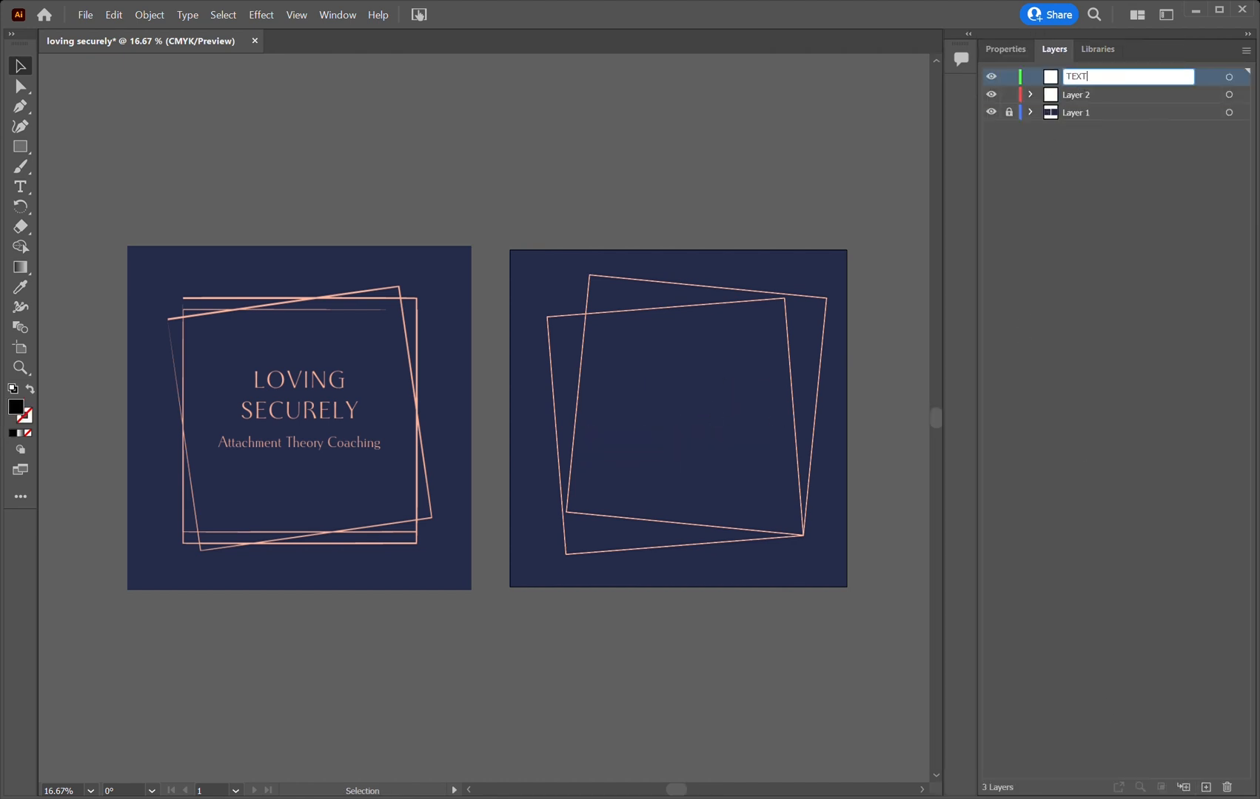
text(text)
key(Return)
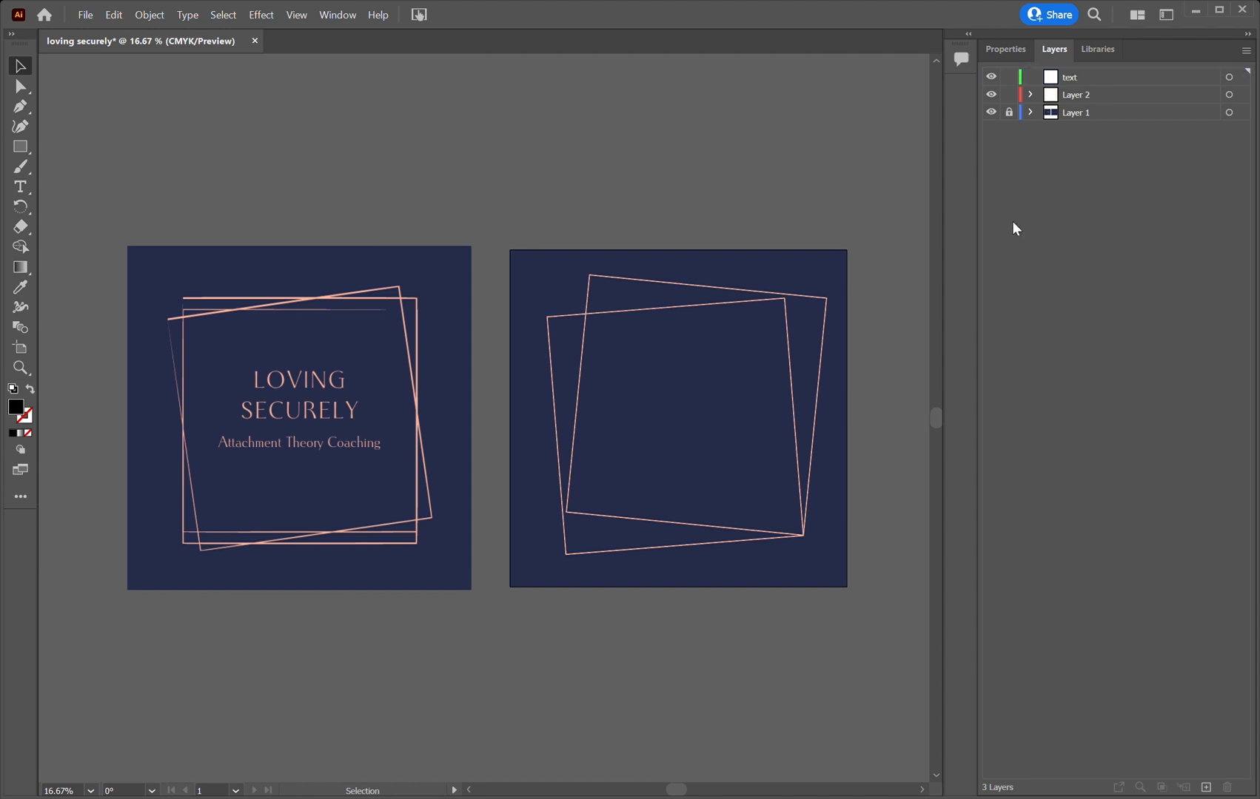
Paste the text onto the text layer, position it inside the frames, and lock and hide that layer
click(1126, 78)
key(ctrl+v)
drag(518, 410, 739, 422)
click(1009, 77)
click(991, 77)
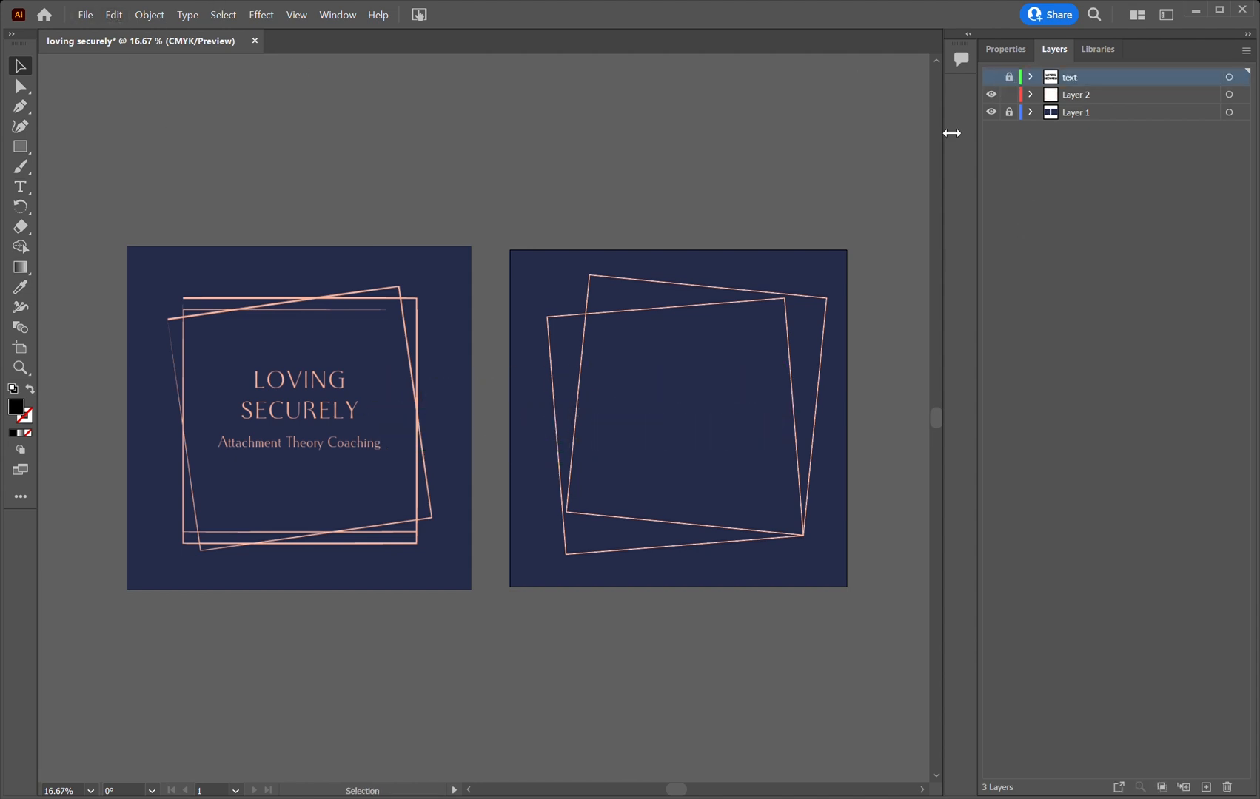
click(763, 302)
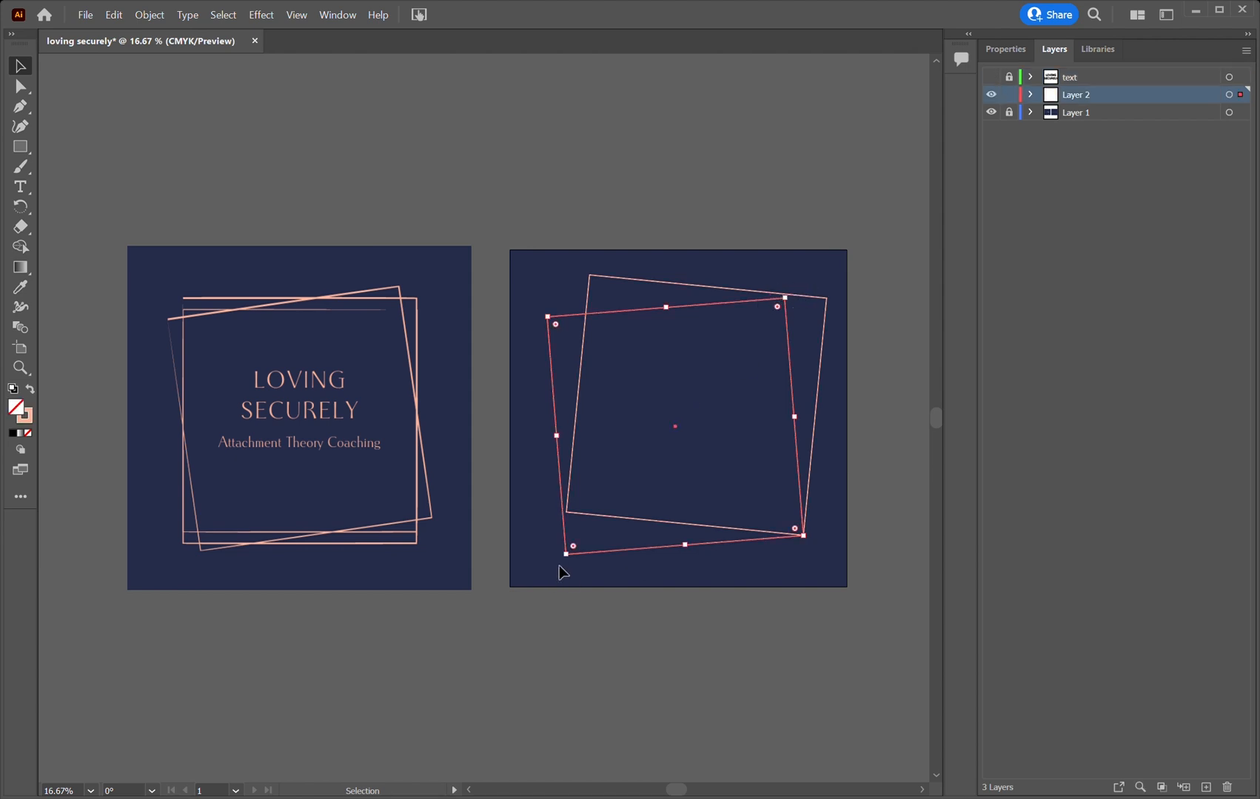
drag(575, 568, 569, 562)
click(665, 601)
scroll(834, 595, right, 2)
key(ctrl+a)
click(727, 294)
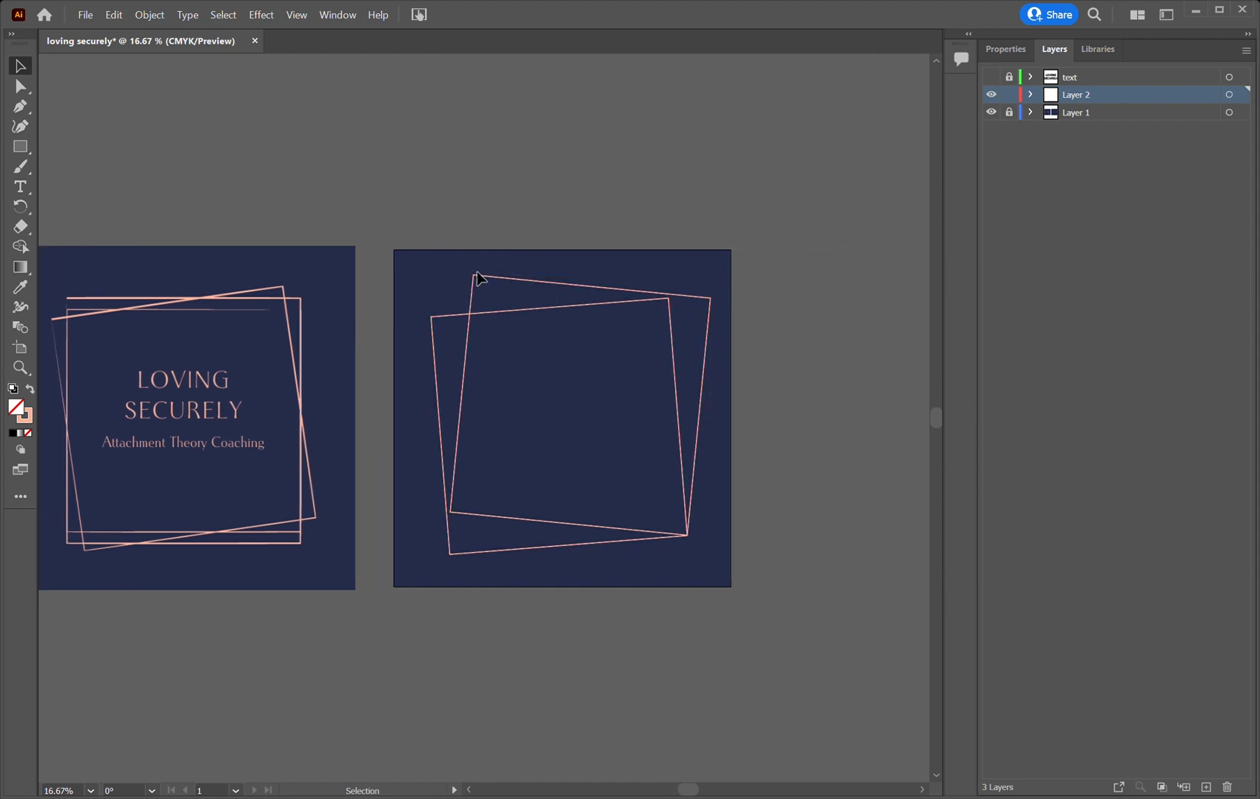
Enlarge both tilted frames slightly and reposition them so their lower-right corners meet
click(679, 296)
drag(717, 282, 655, 297)
click(819, 503)
click(602, 529)
drag(443, 517, 439, 519)
click(667, 317)
drag(667, 298, 707, 296)
drag(690, 547, 696, 556)
click(669, 599)
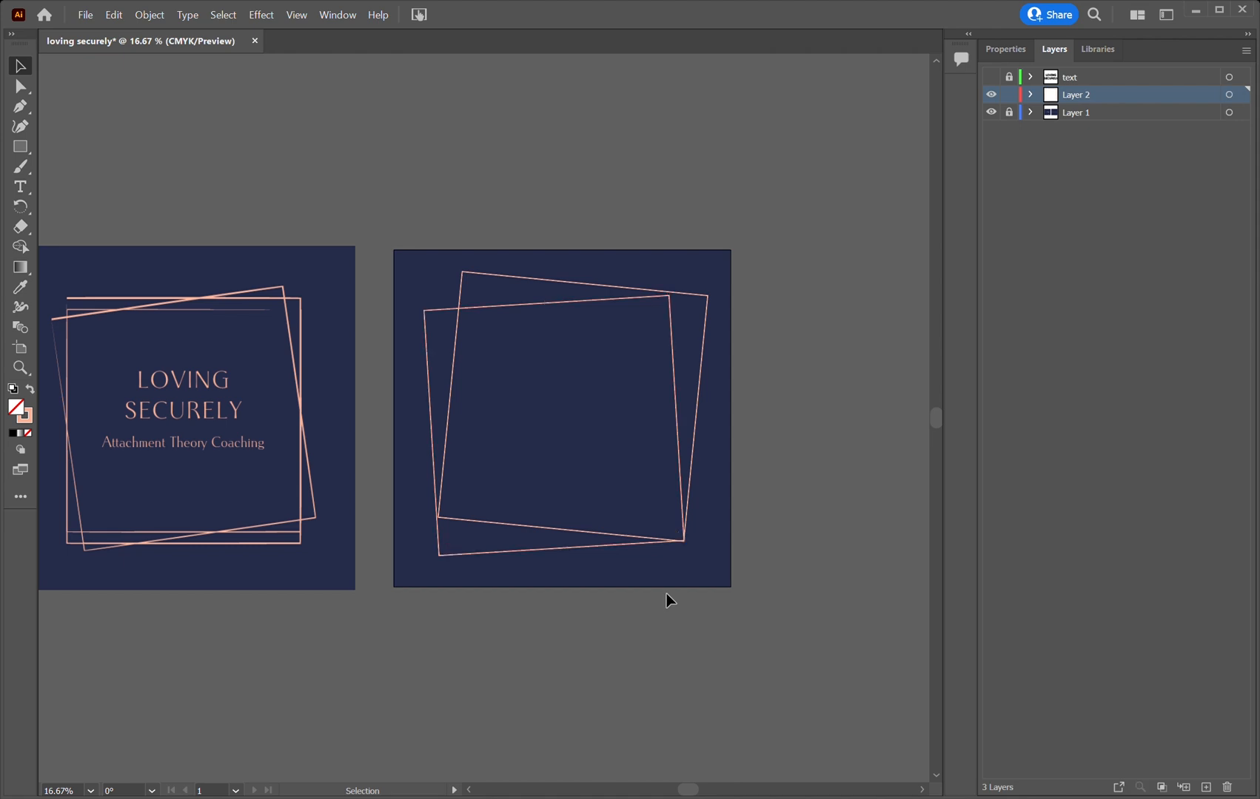
Nudge the frame at the shared lower-right corner so the two corners line up precisely
scroll(666, 594, left, 4)
key(ctrl+plus)
key(ctrl+plus)
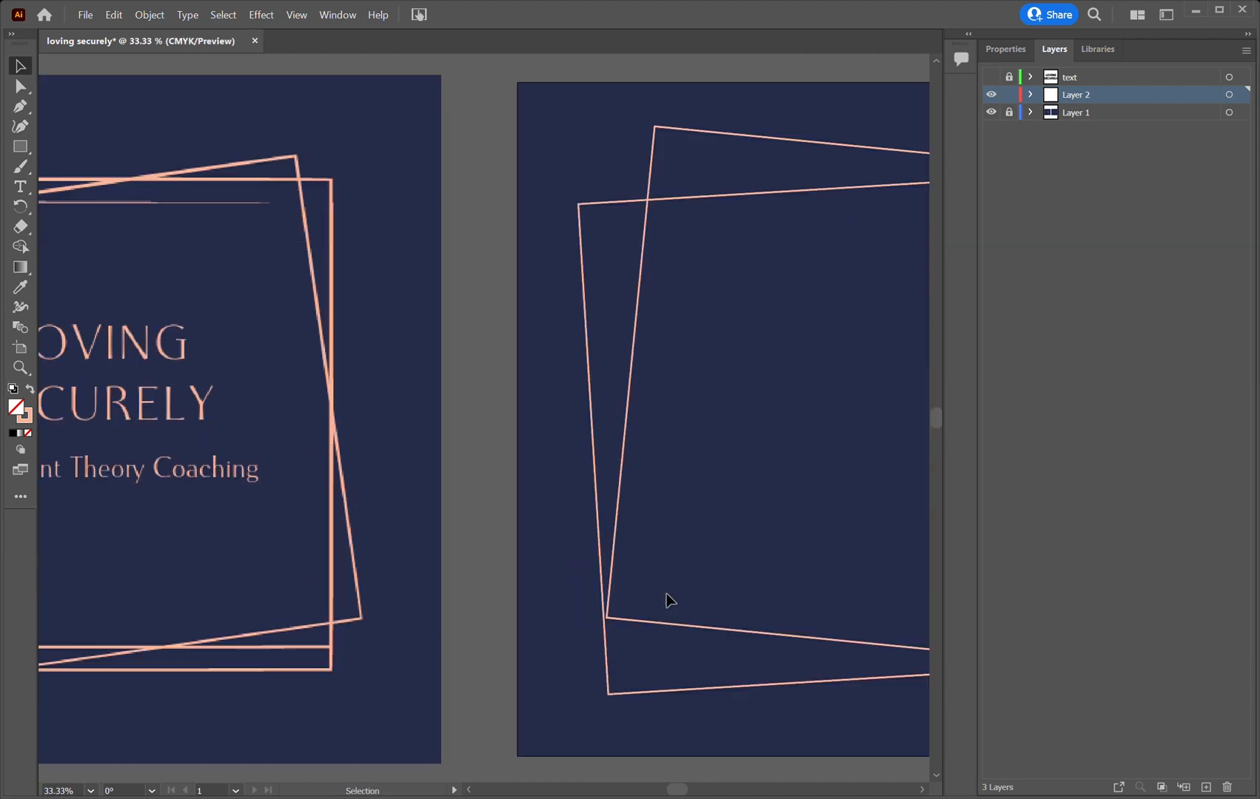
scroll(666, 594, right, 12)
key(ctrl+plus)
key(ctrl+plus)
scroll(844, 707, down, 2)
drag(770, 510, 768, 518)
key(ctrl+minus)
key(ctrl+minus)
key(ctrl+minus)
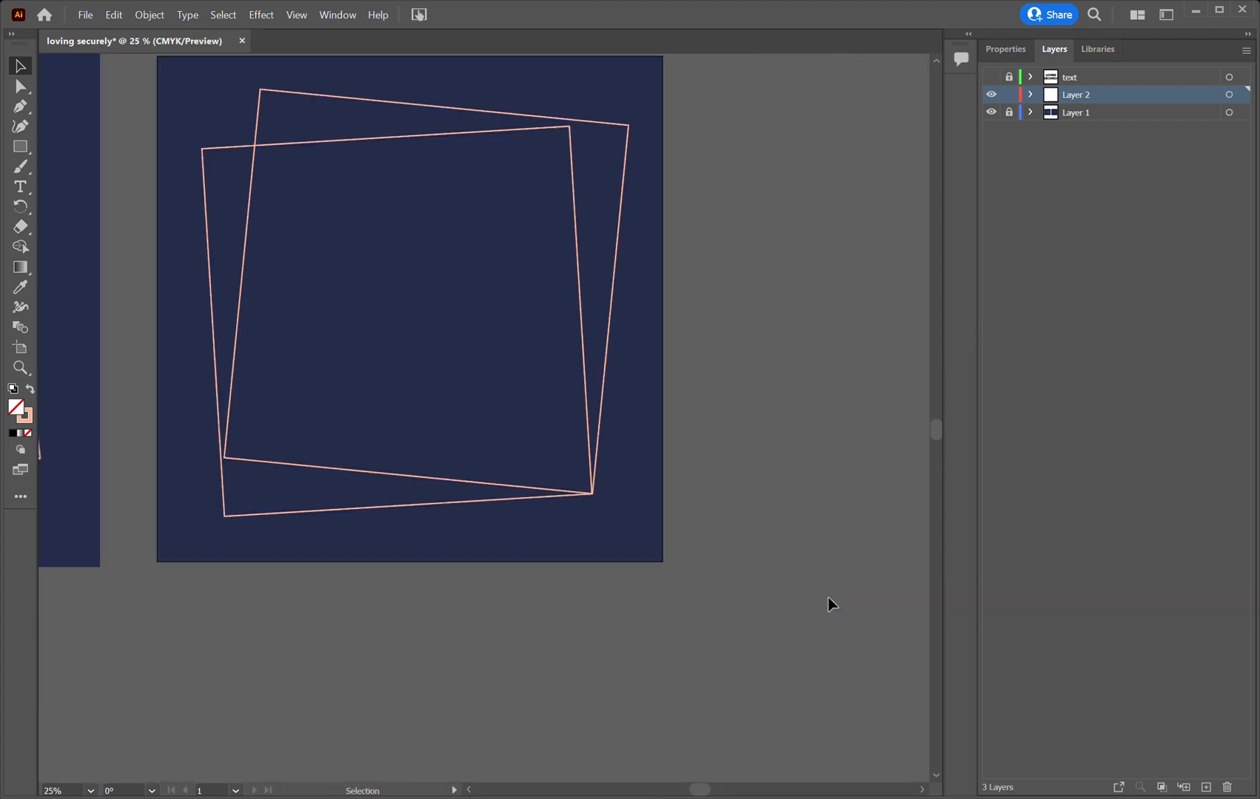
scroll(830, 603, left, 2)
scroll(830, 604, left, 2)
scroll(830, 603, up, 3)
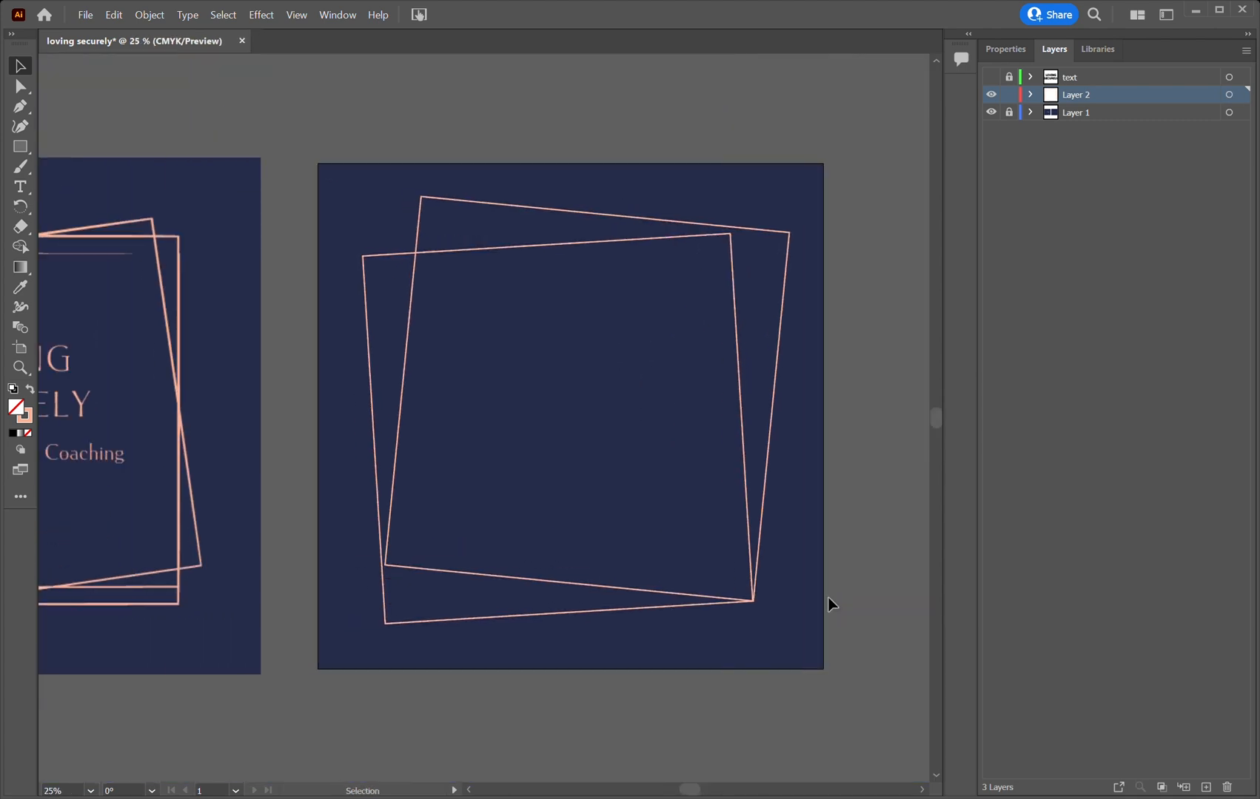
Replace the right-leaning frame with a copy of the other frame, tilted the opposite way and joined at the lower-right corner
click(789, 235)
key(Delete)
click(675, 241)
key(ctrl+z)
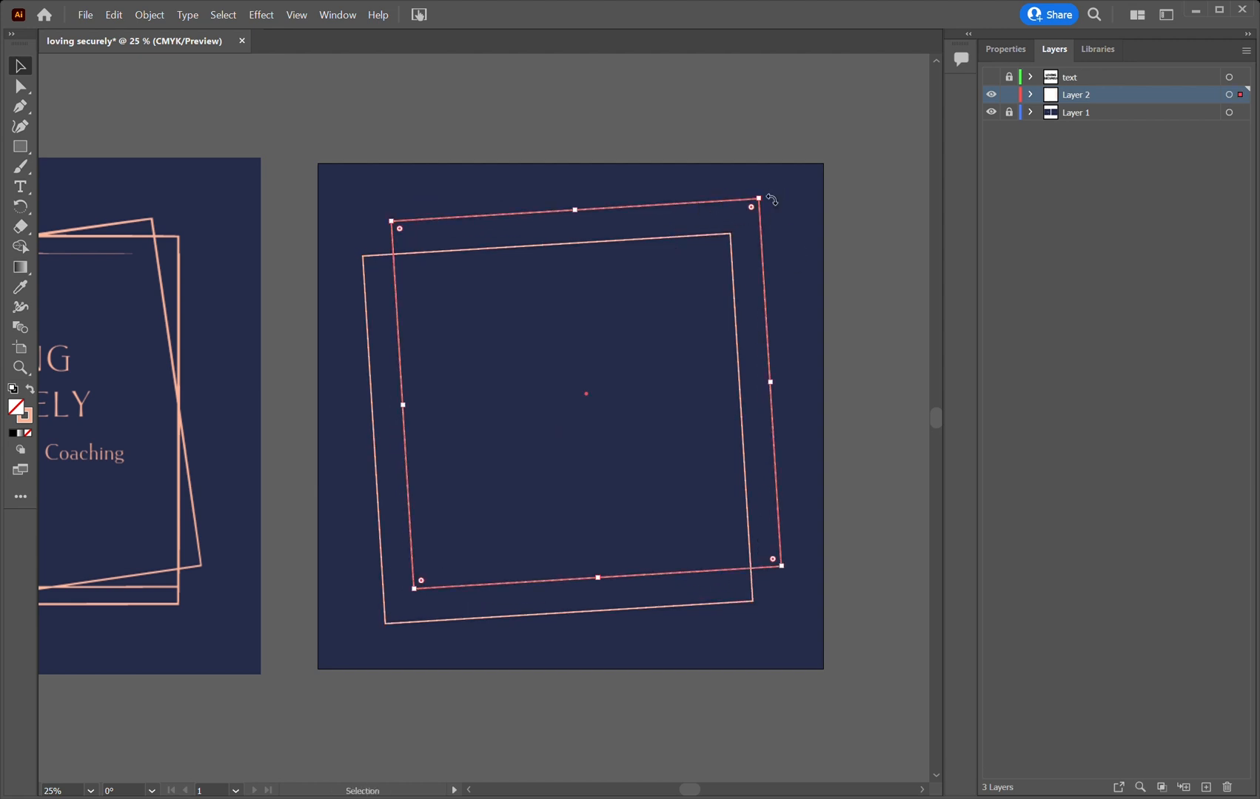
drag(772, 199, 799, 226)
drag(718, 222, 722, 236)
click(821, 274)
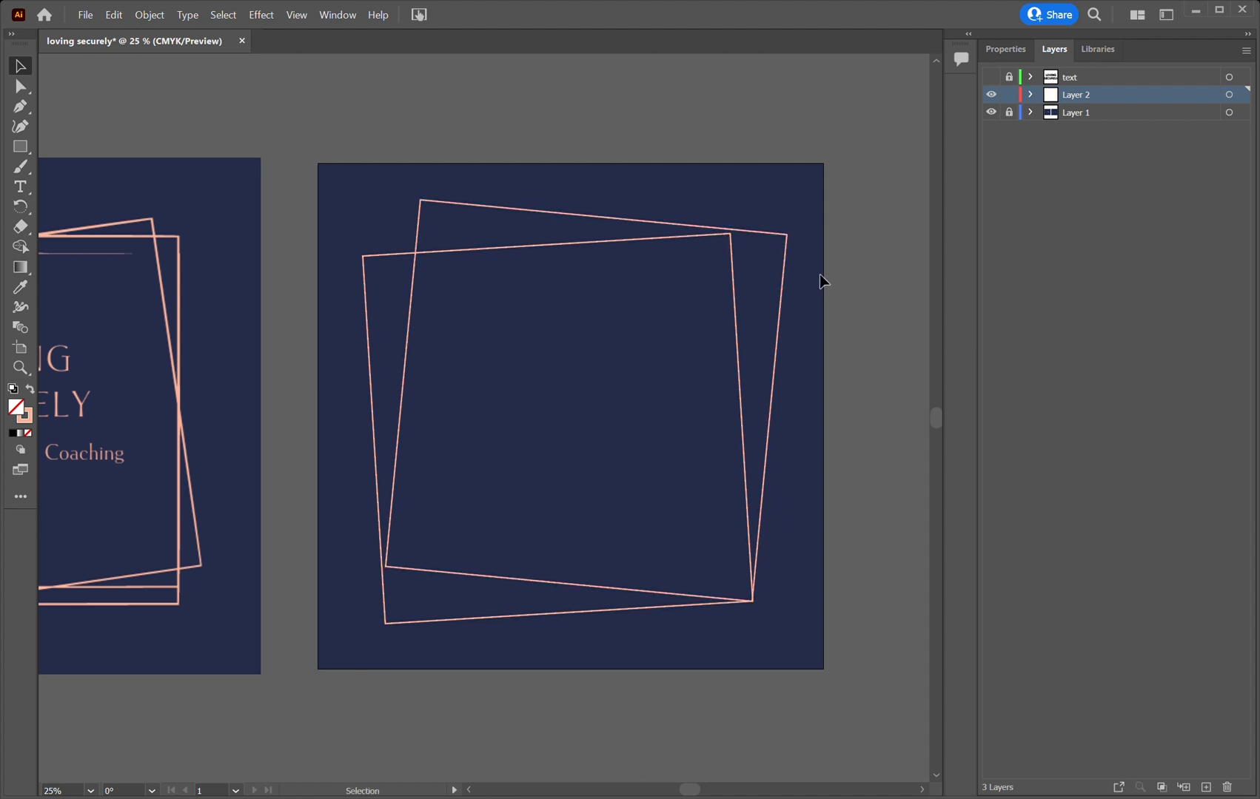
Increase the stroke weight of both tilted frames to 10 pt
scroll(821, 274, left, 2)
key(ctrl+minus)
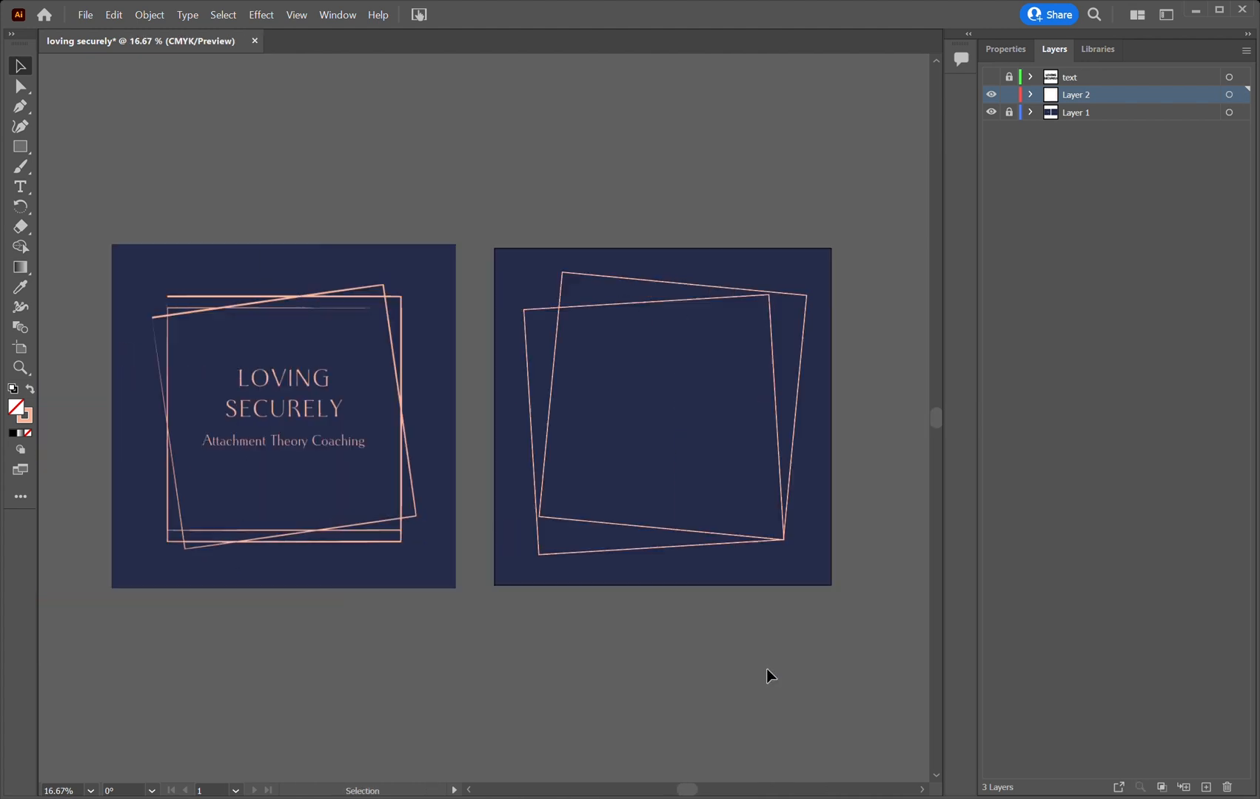
drag(893, 618, 895, 619)
click(1006, 50)
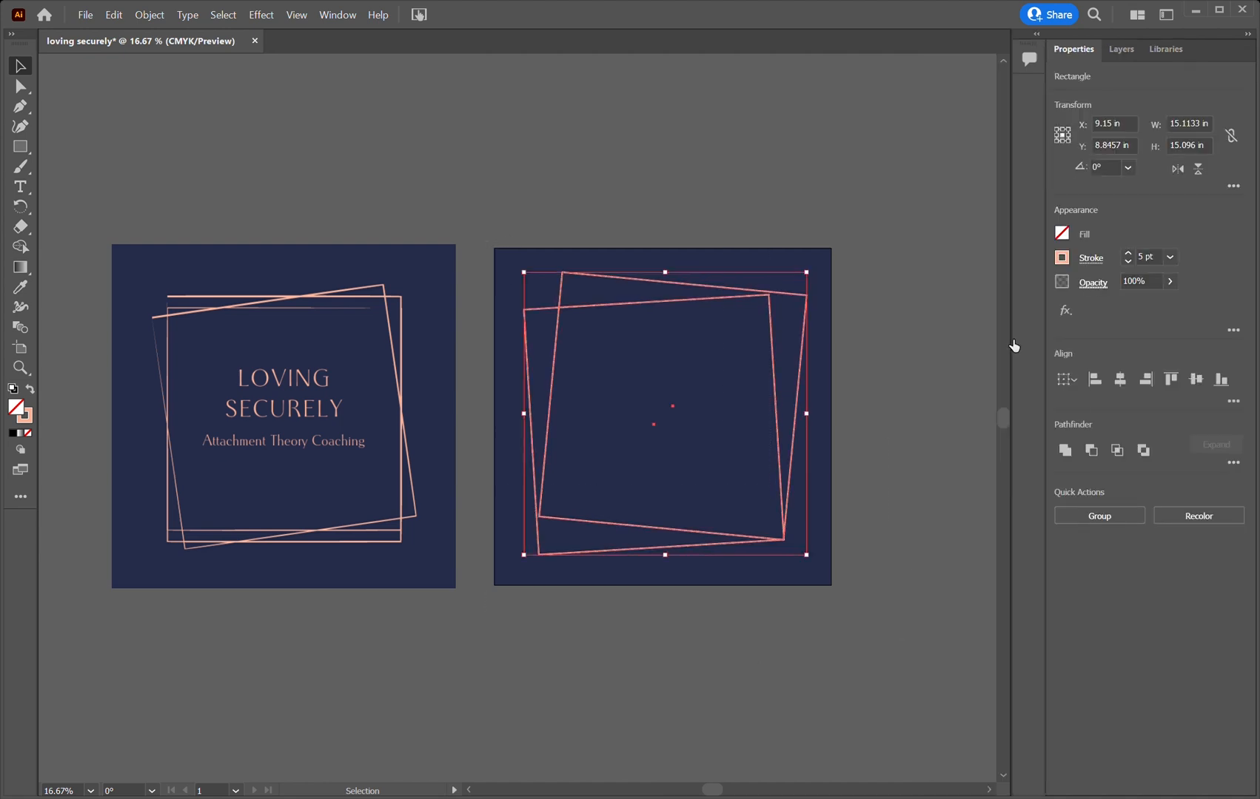
click(924, 403)
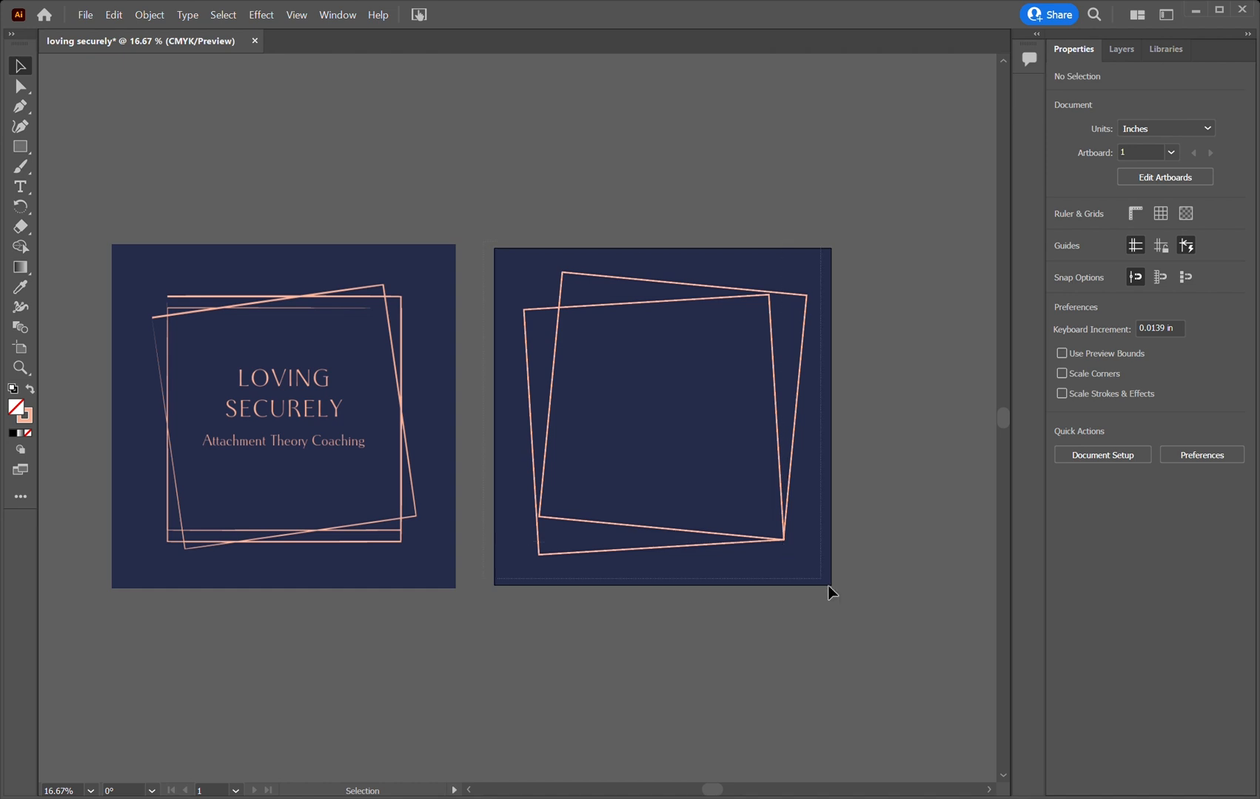
click(787, 548)
click(869, 481)
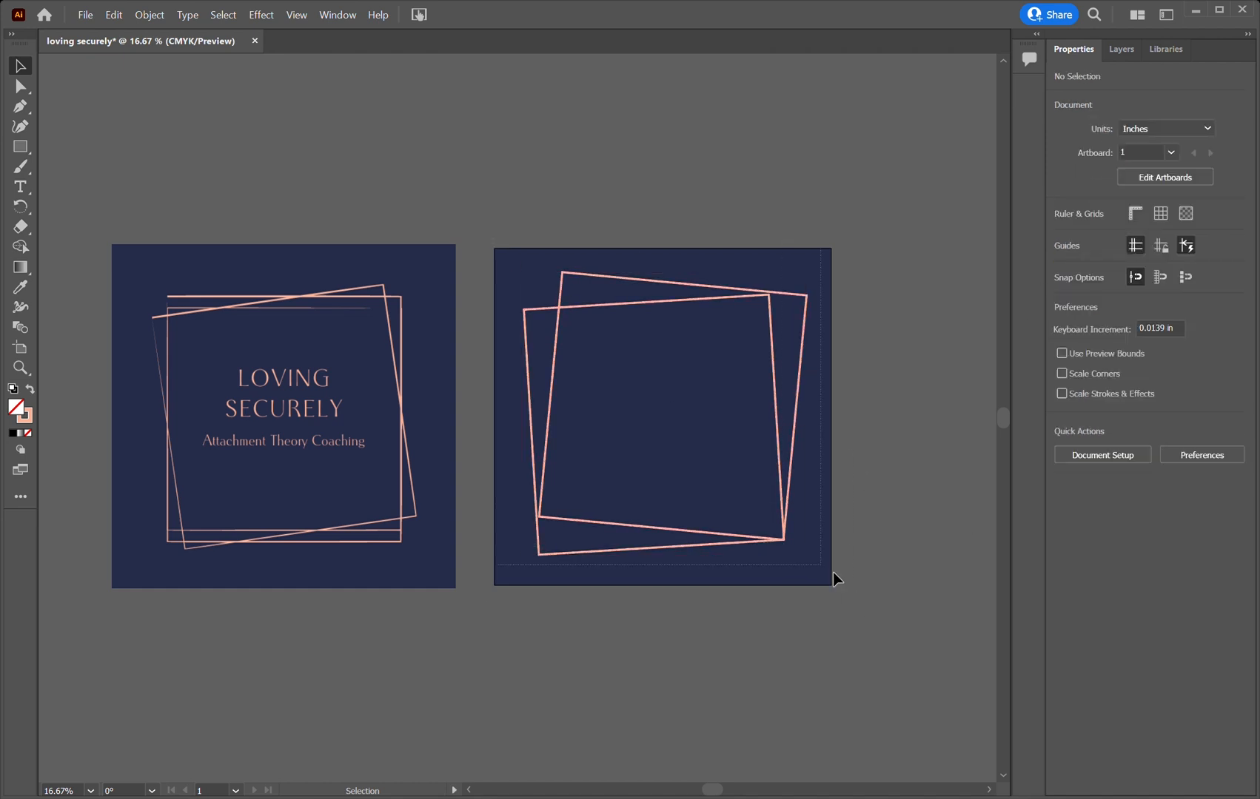
drag(823, 574, 825, 575)
click(1127, 254)
click(939, 387)
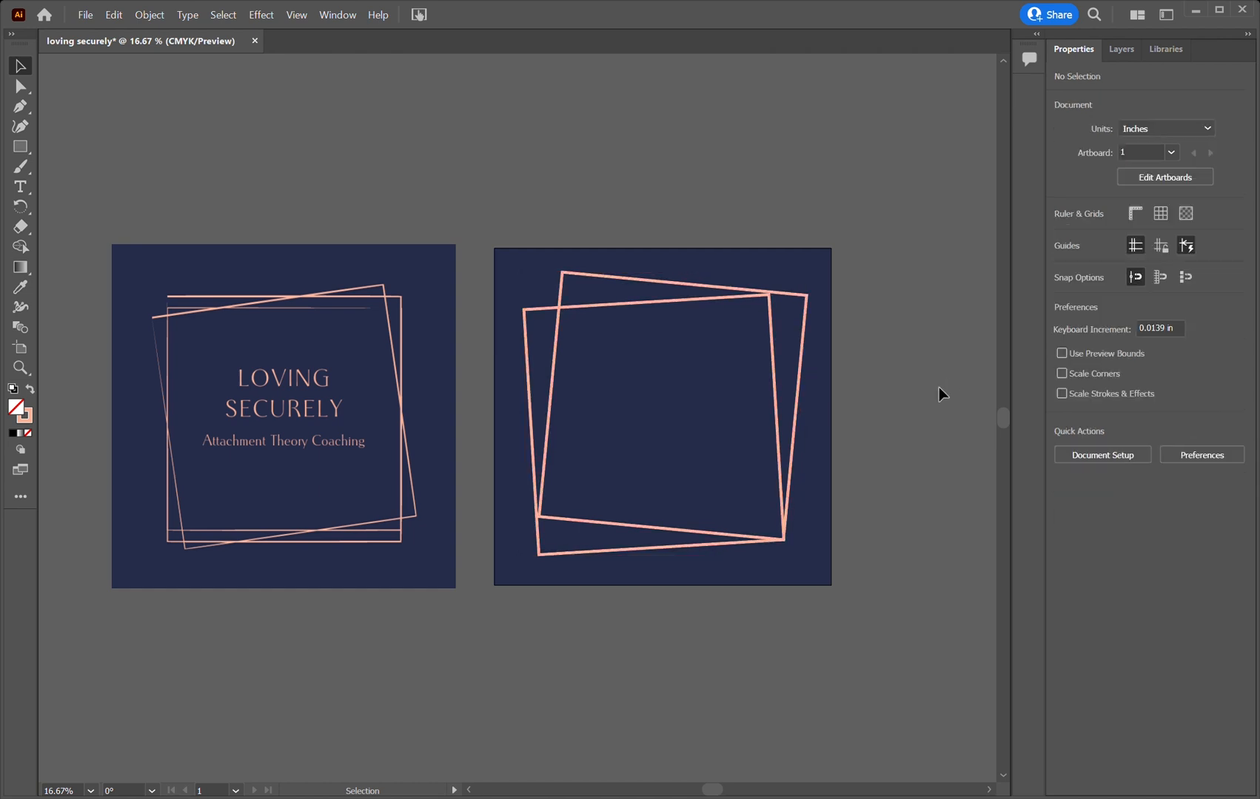
drag(763, 515, 764, 517)
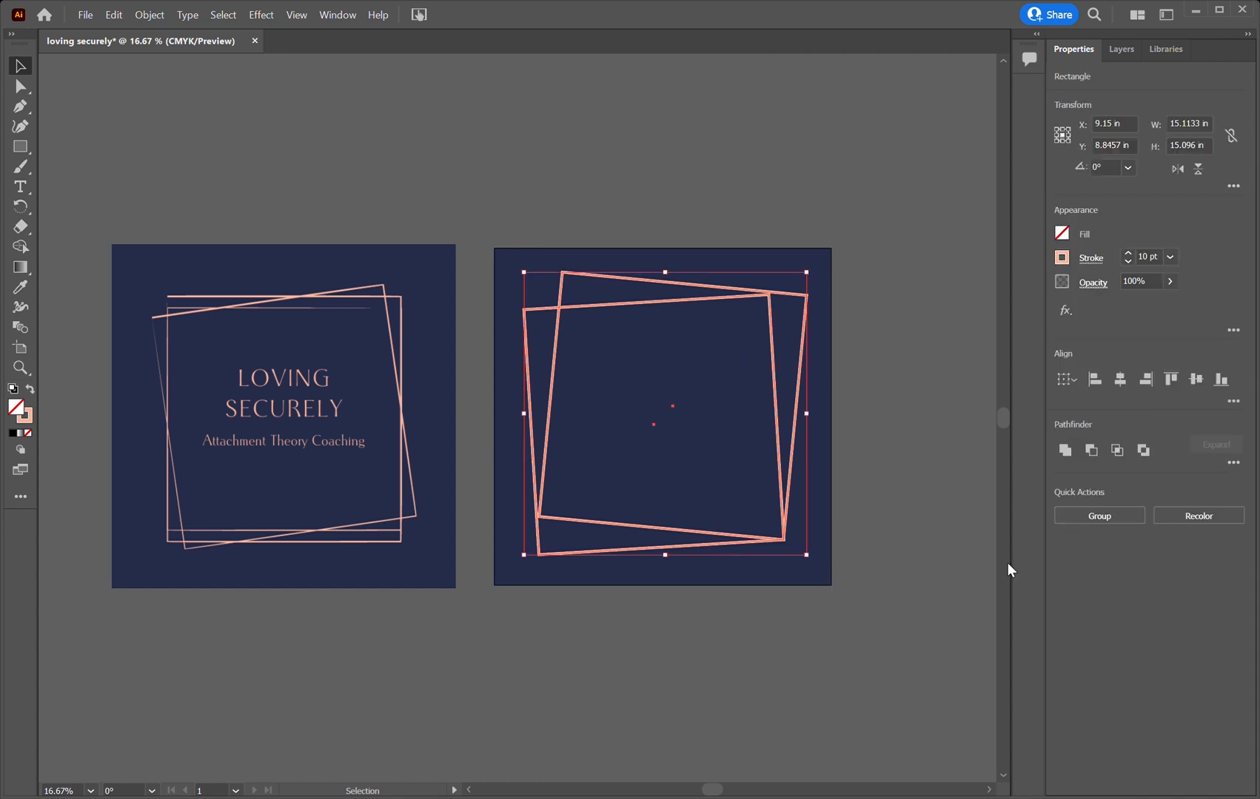
click(983, 573)
Lock Layer 2 with the frames, and show and unlock the text layer holding LOVING SECURELY
click(1119, 49)
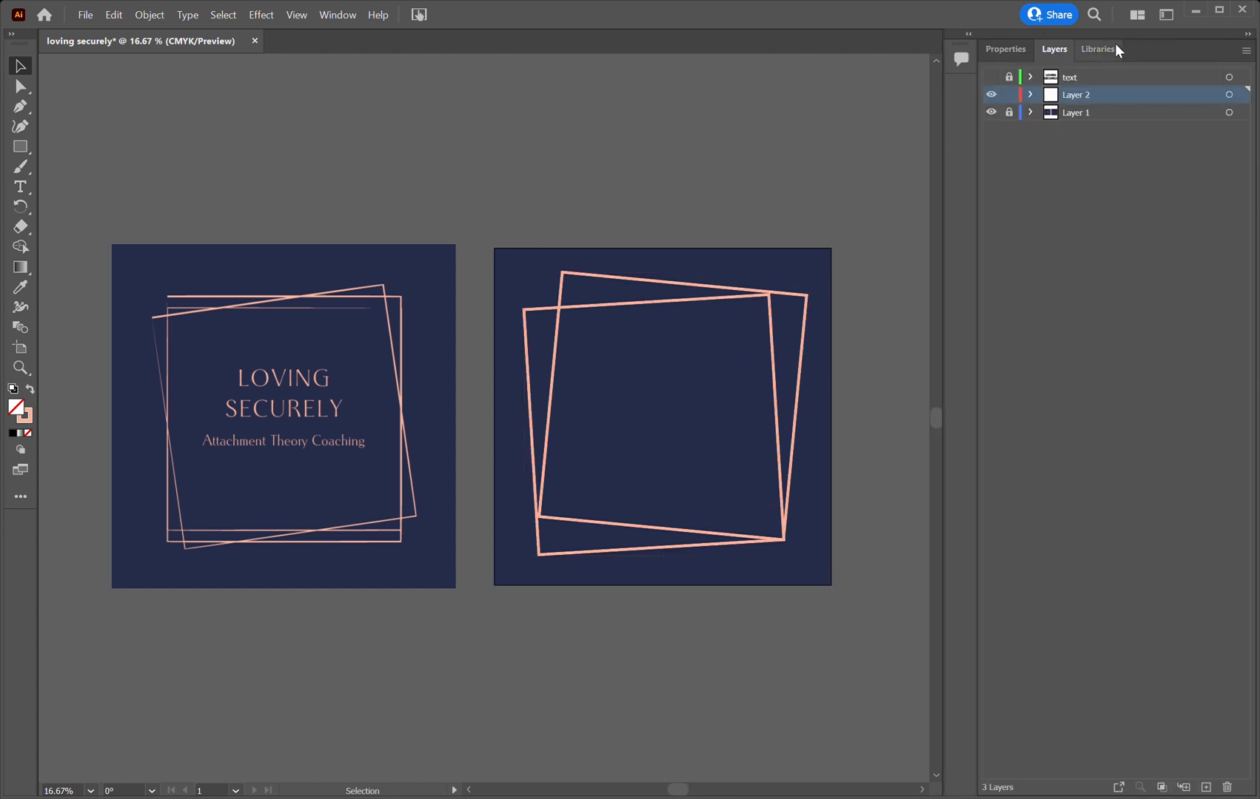
click(1096, 76)
click(1009, 95)
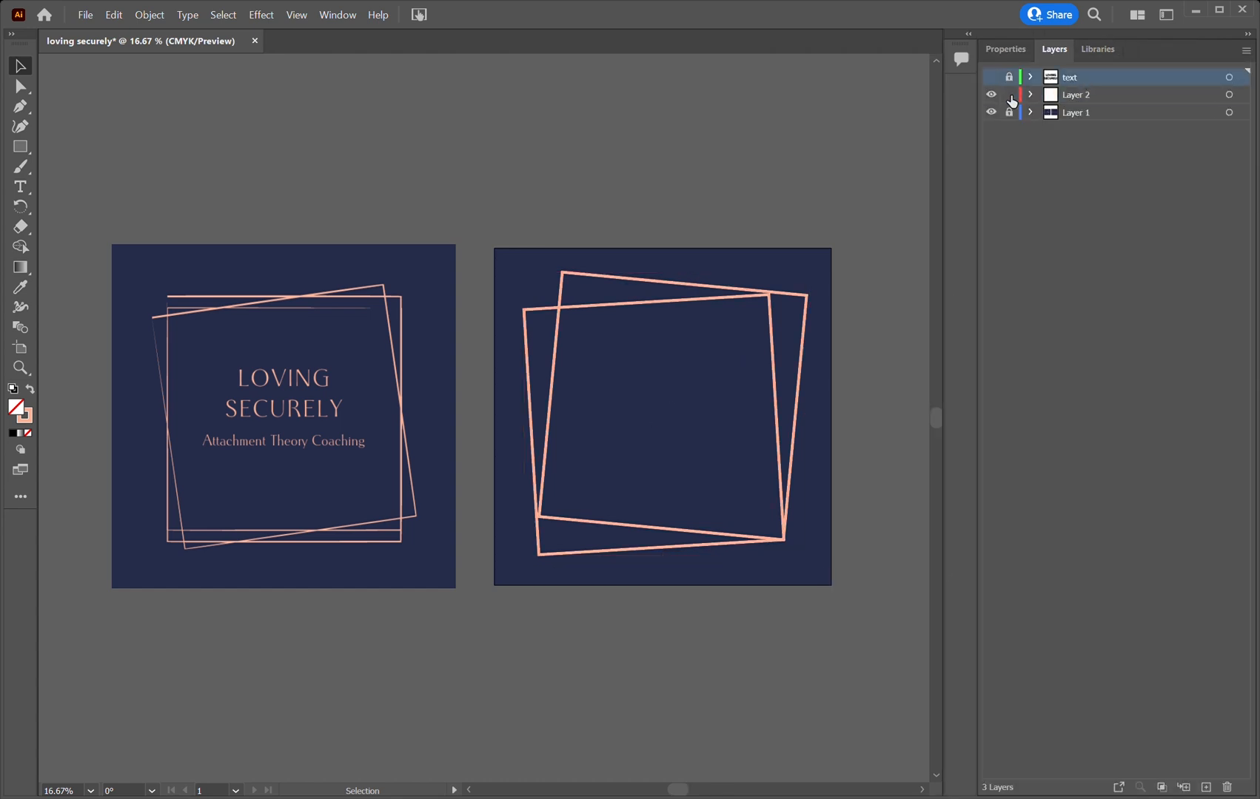
text(LOVING SECURELY)
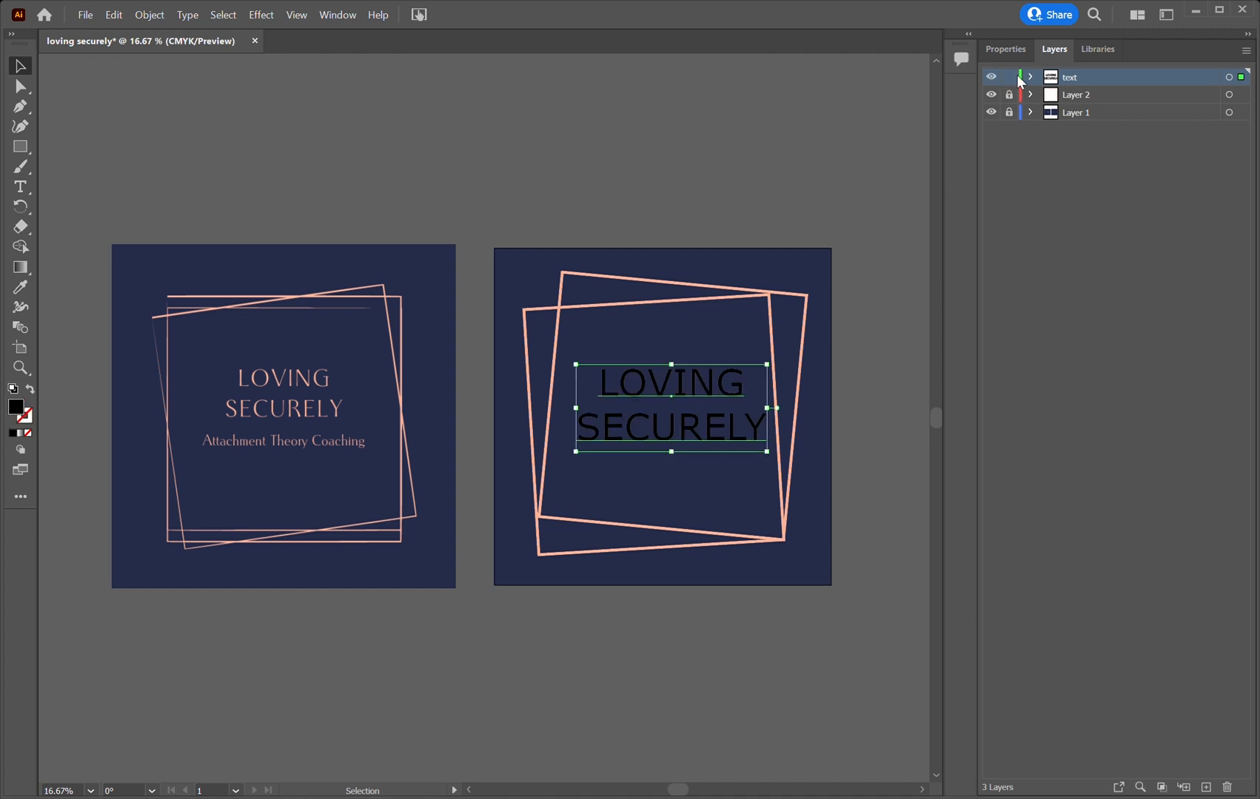
Change the font of the LOVING SECURELY text to Futura PT Book
click(1006, 49)
click(1226, 383)
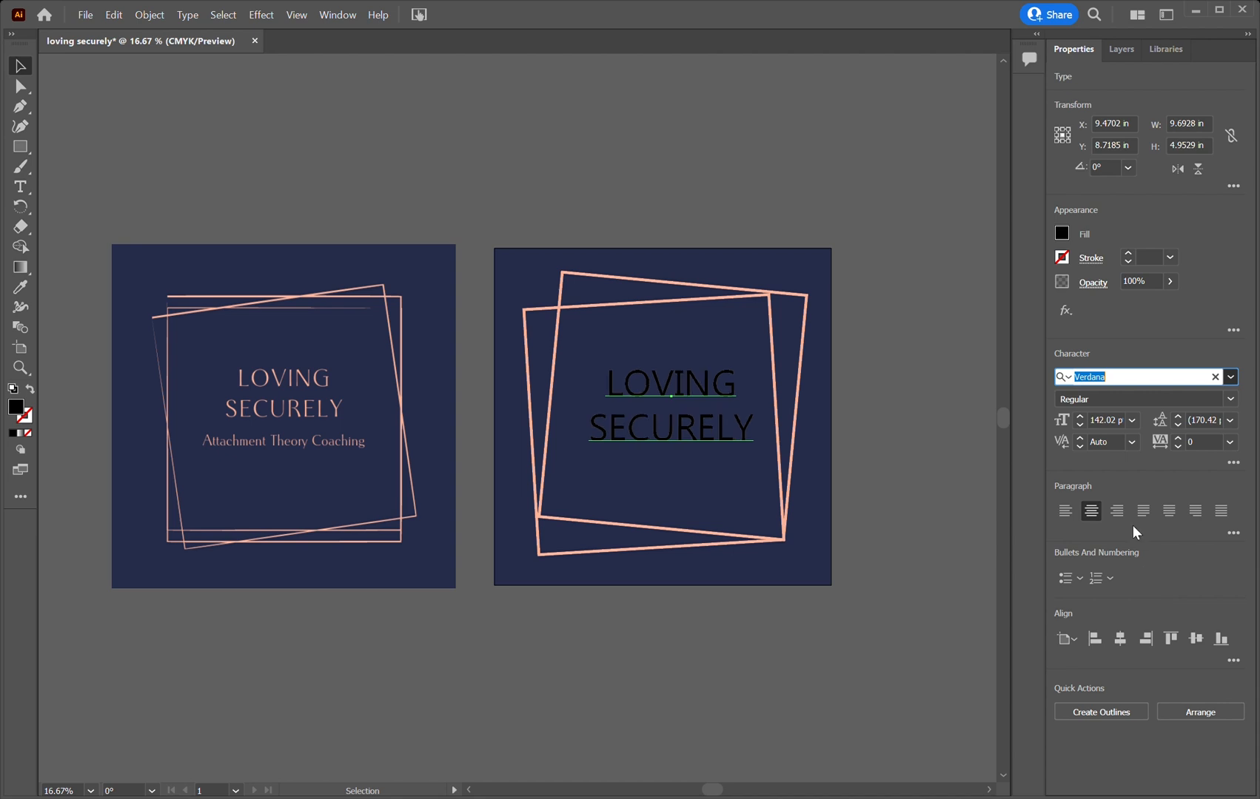
click(1123, 490)
click(767, 633)
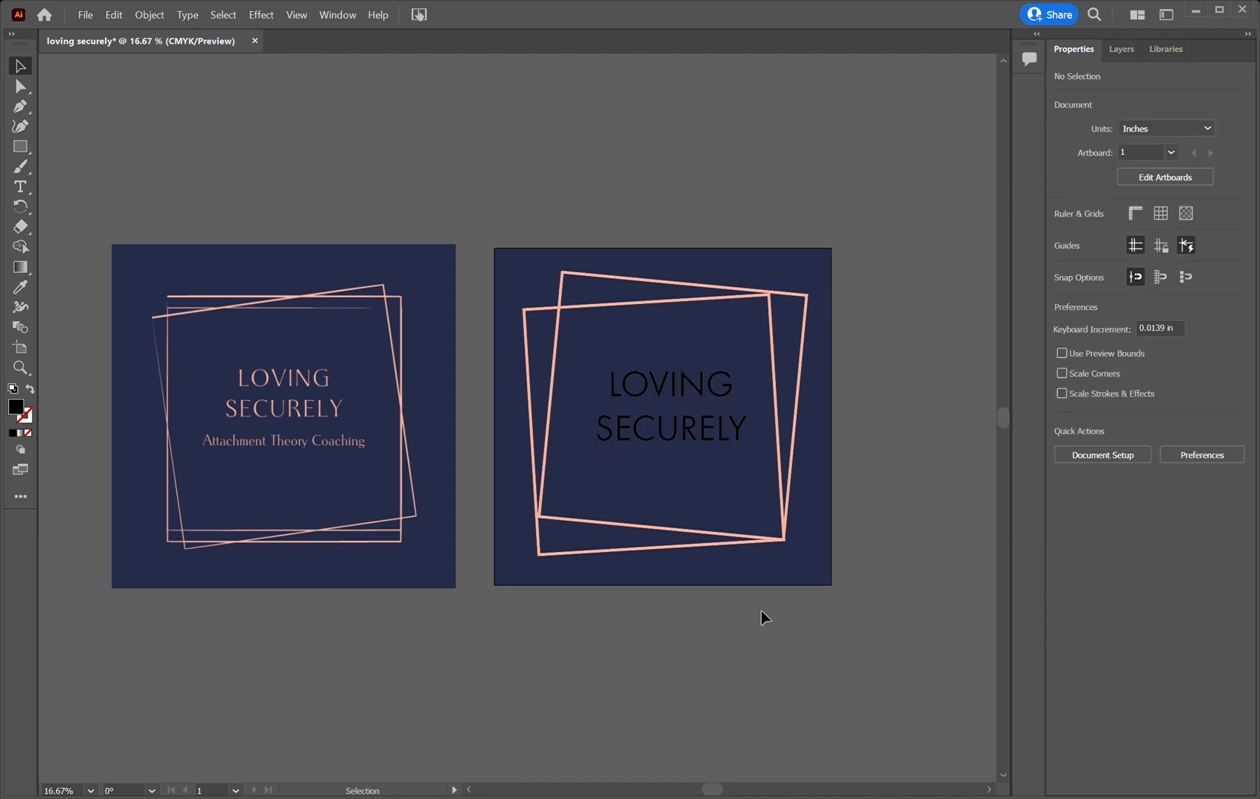
Sample the tilted frame with the Eyedropper to apply its peach stroke to the LOVING SECURELY text
drag(594, 358, 748, 481)
click(18, 290)
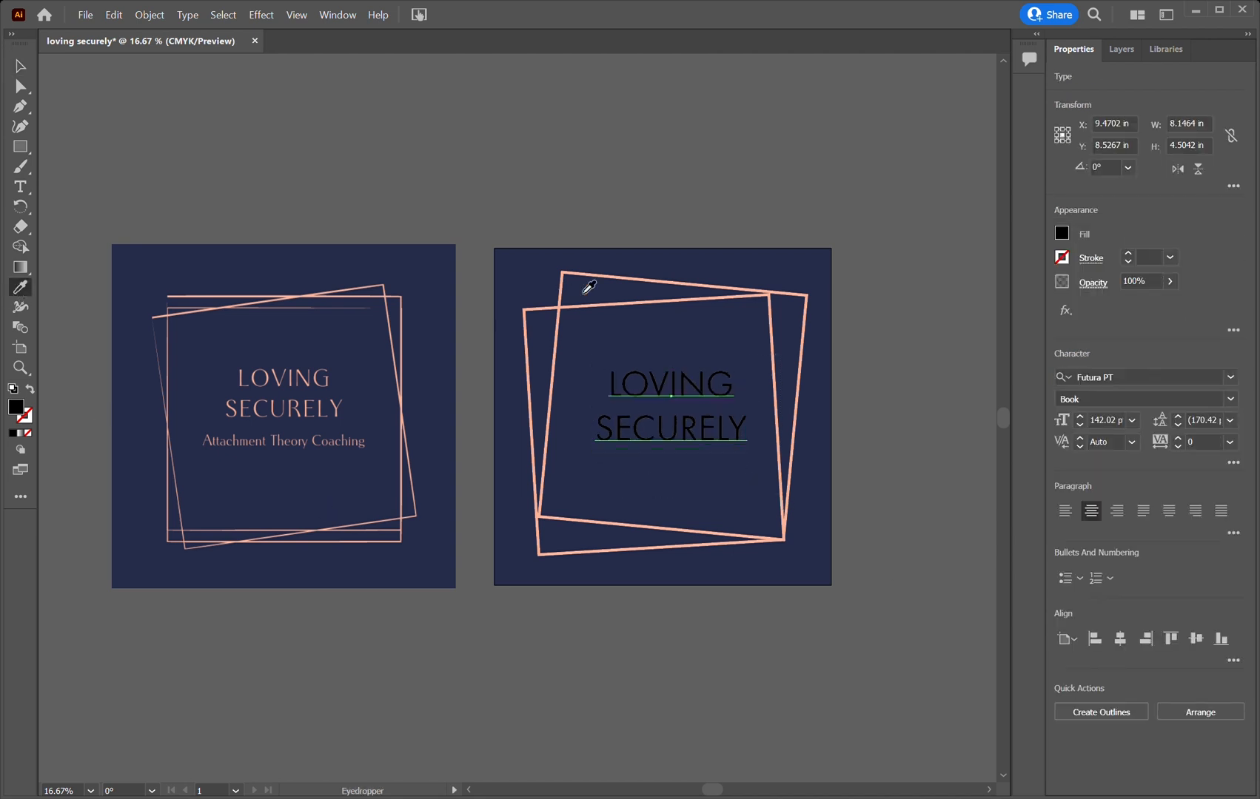
click(565, 275)
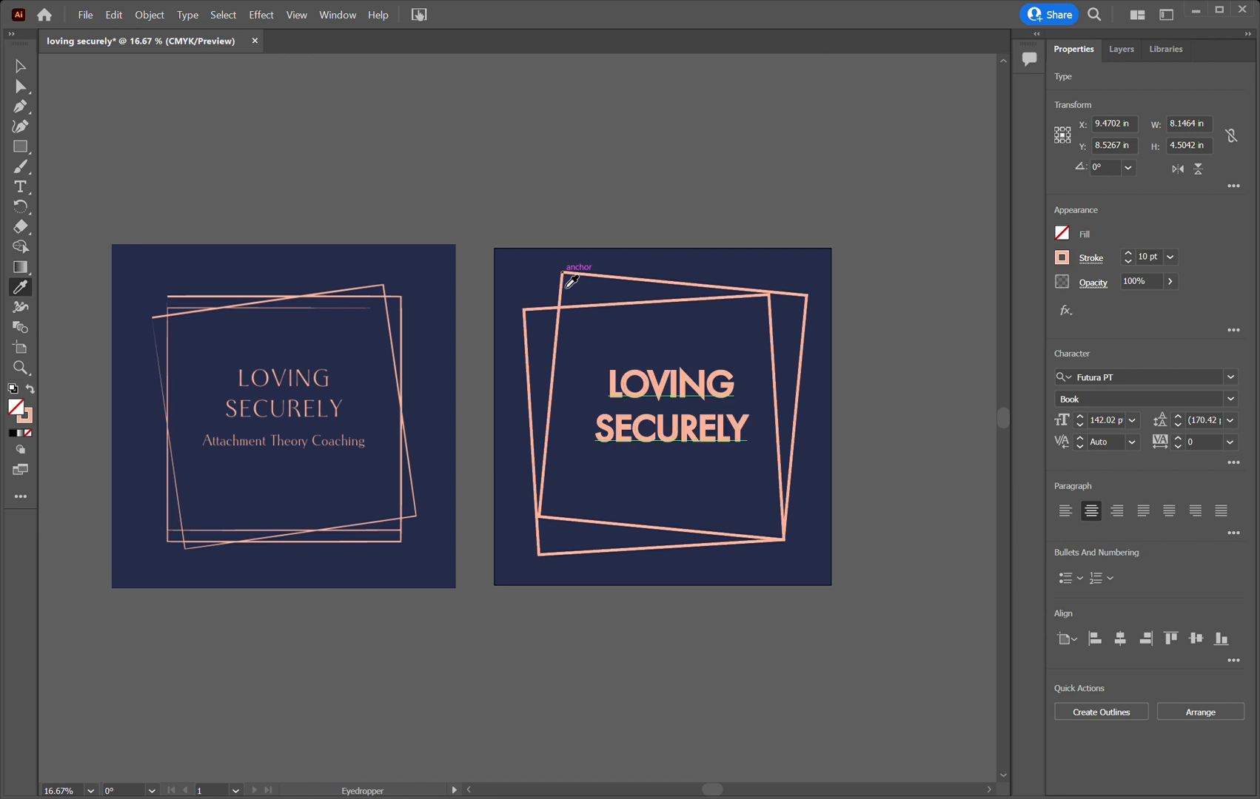
Reduce the text's stroke weight to 2 pt and change its font style to Medium
triple_click(1127, 263)
click(1127, 263)
triple_click(1127, 263)
double_click(1126, 263)
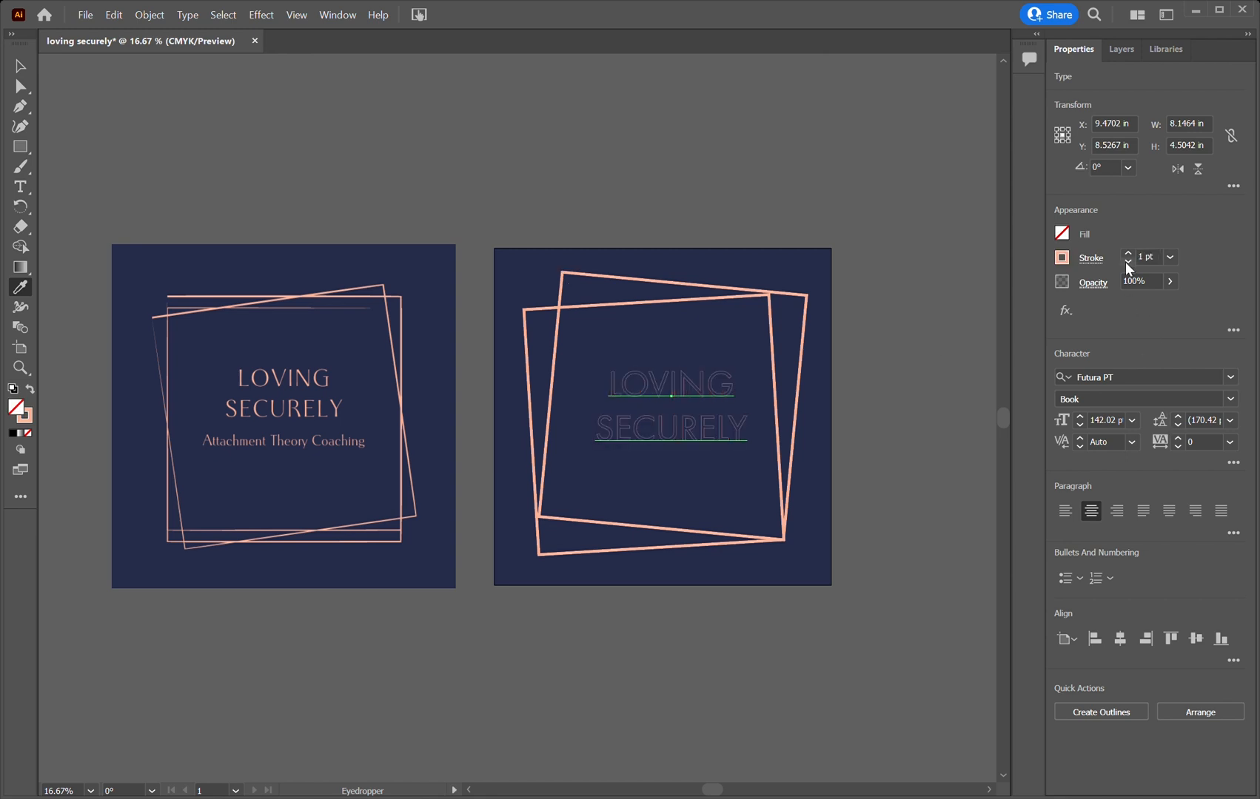
click(1127, 255)
click(1144, 400)
key(Down)
key(Down)
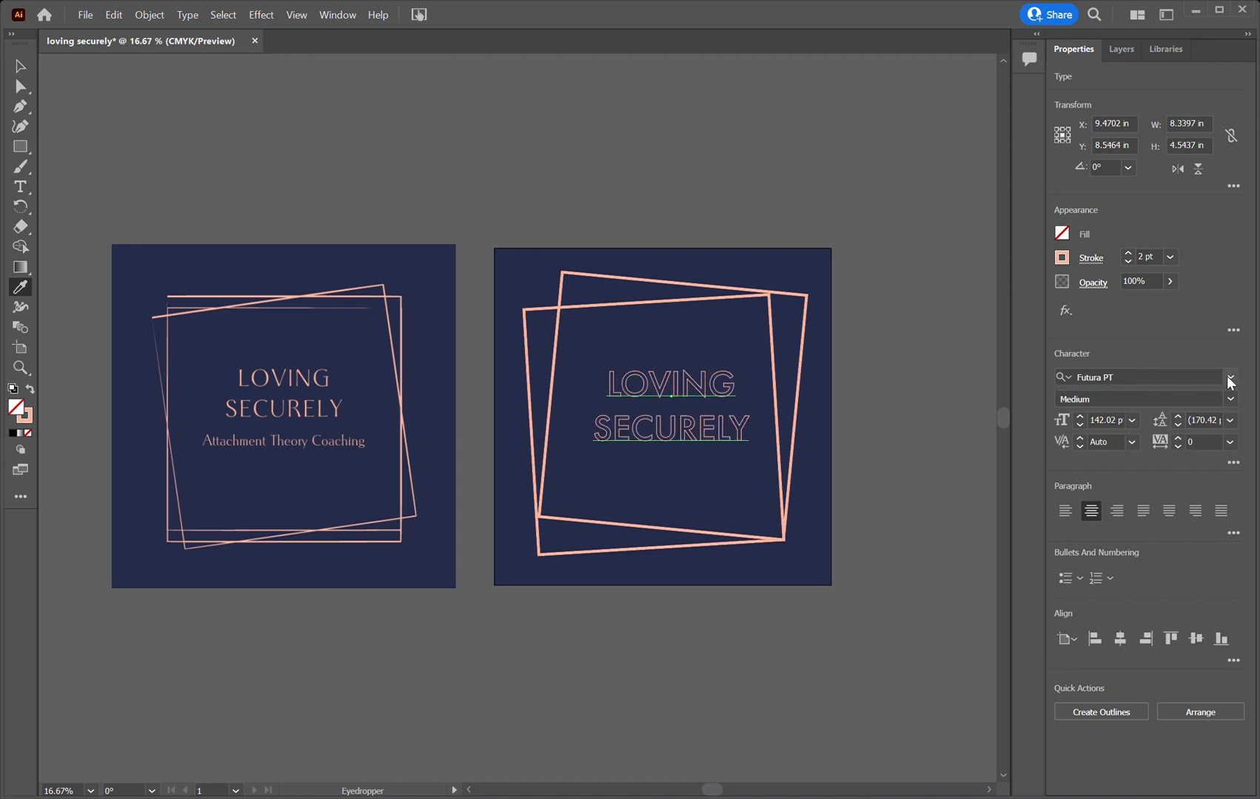
Swap the text's fill and stroke for solid peach letters without an outline, and set the font style to Book
click(30, 390)
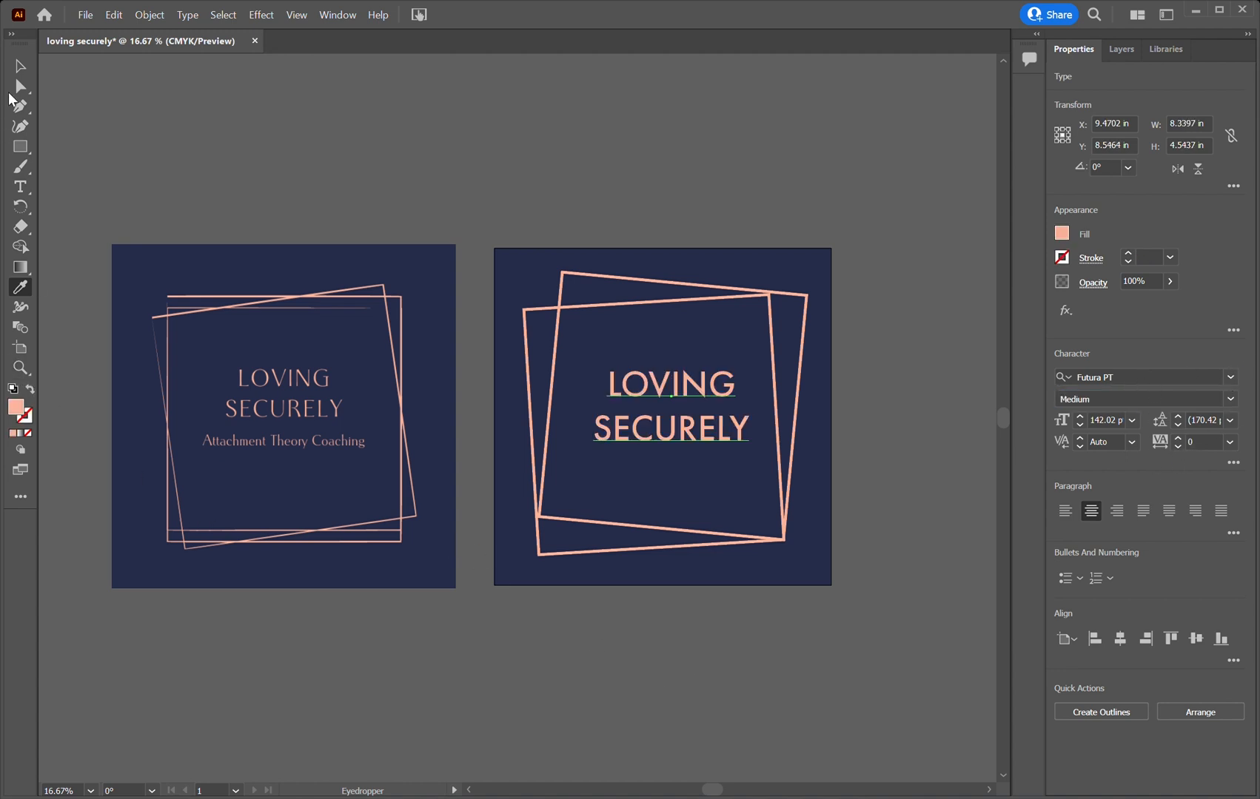
click(1229, 400)
click(1119, 445)
click(753, 674)
key(ctrl+z)
Enlarge the LOVING SECURELY text to about 183 pt and center it horizontally and vertically on the artboard
click(20, 67)
click(507, 570)
drag(689, 429, 683, 444)
click(717, 588)
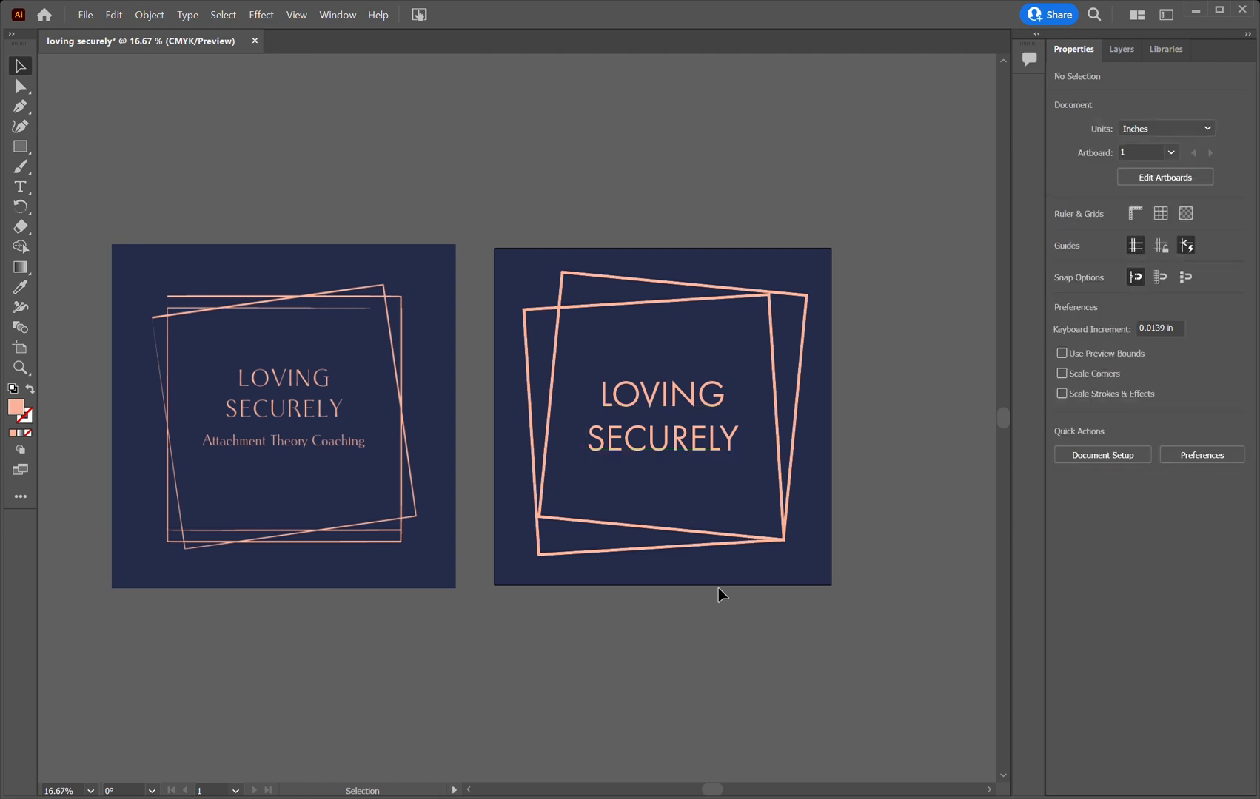
click(654, 438)
drag(740, 458, 774, 498)
click(1120, 638)
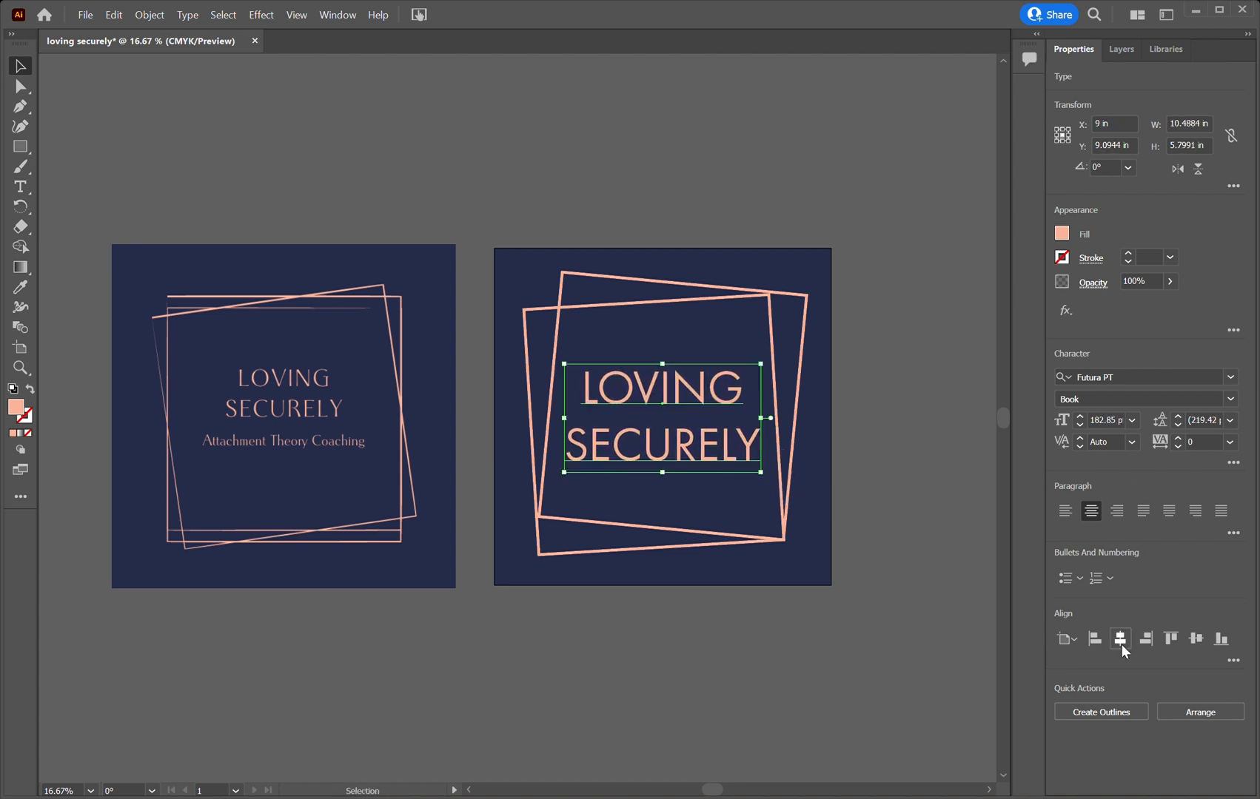
click(1195, 638)
click(748, 692)
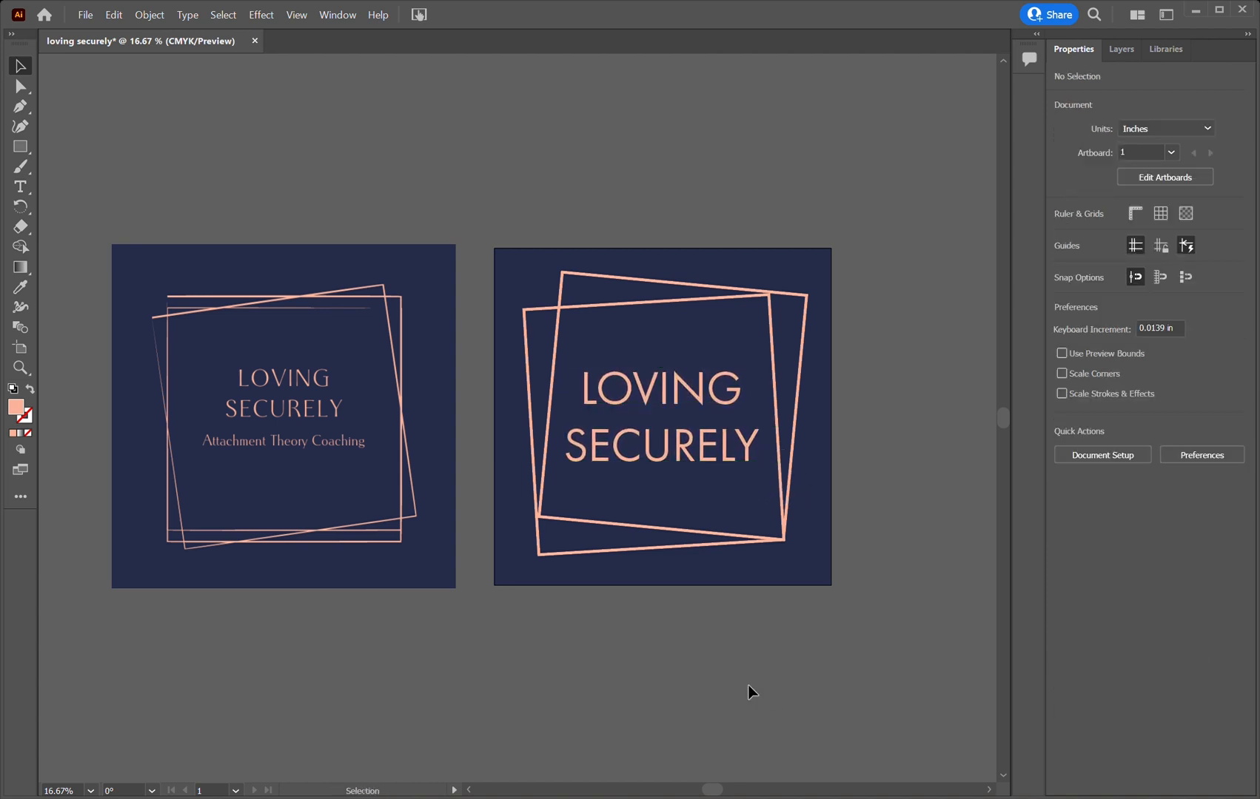
Place an editable copy of the LOVING SECURELY text above the reference logo
click(1121, 50)
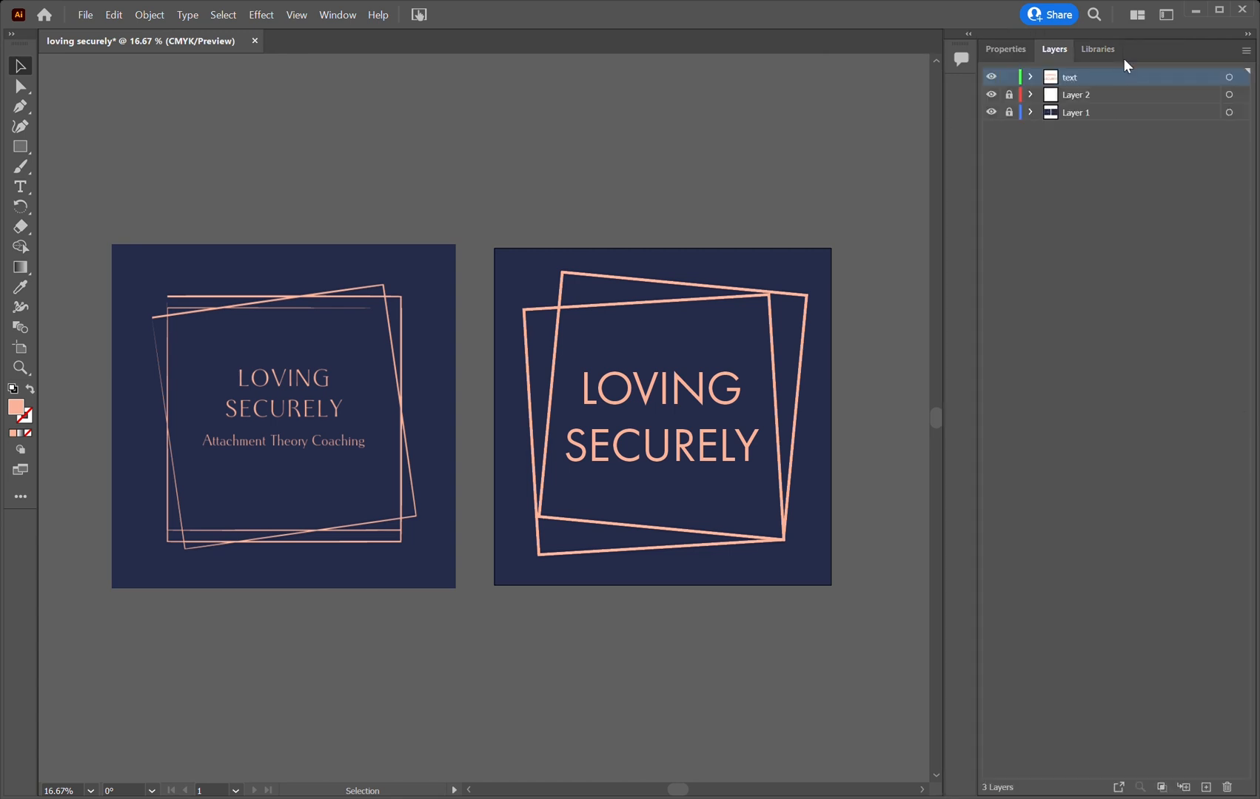
click(625, 407)
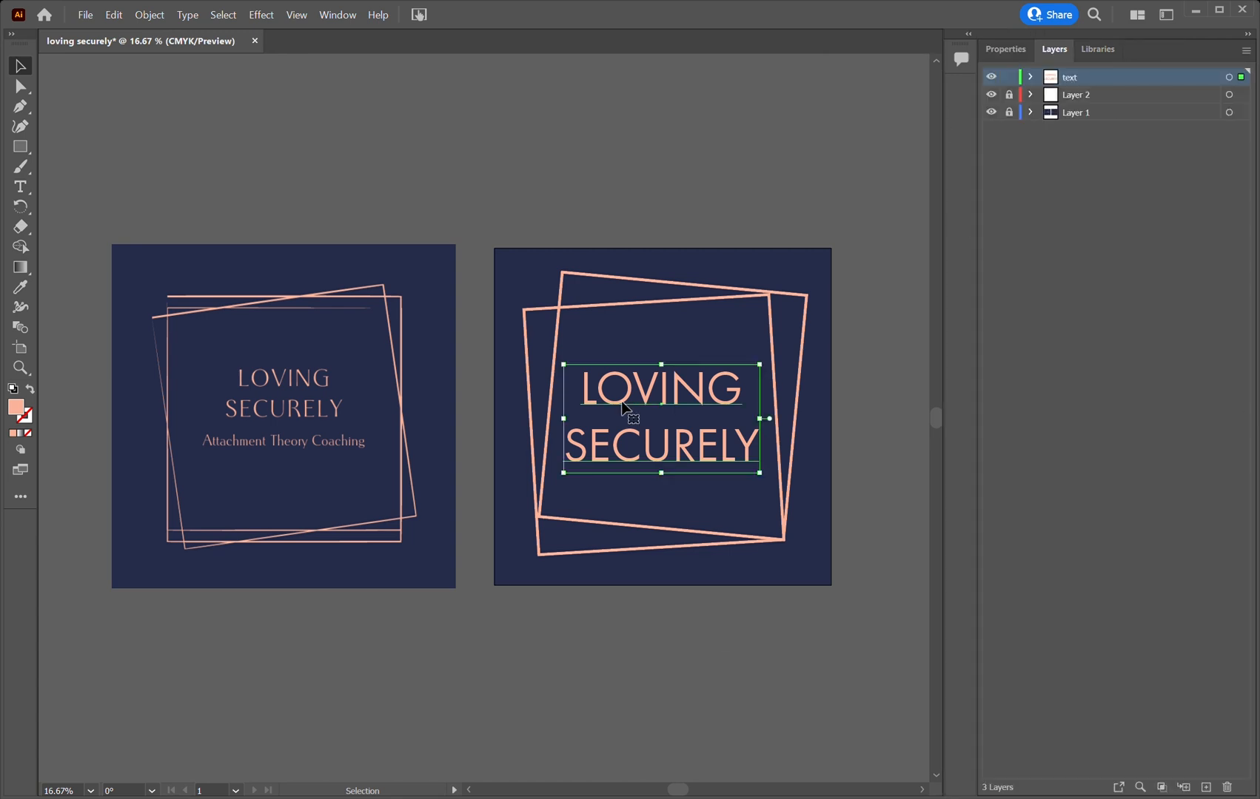
click(1006, 48)
click(808, 623)
click(655, 403)
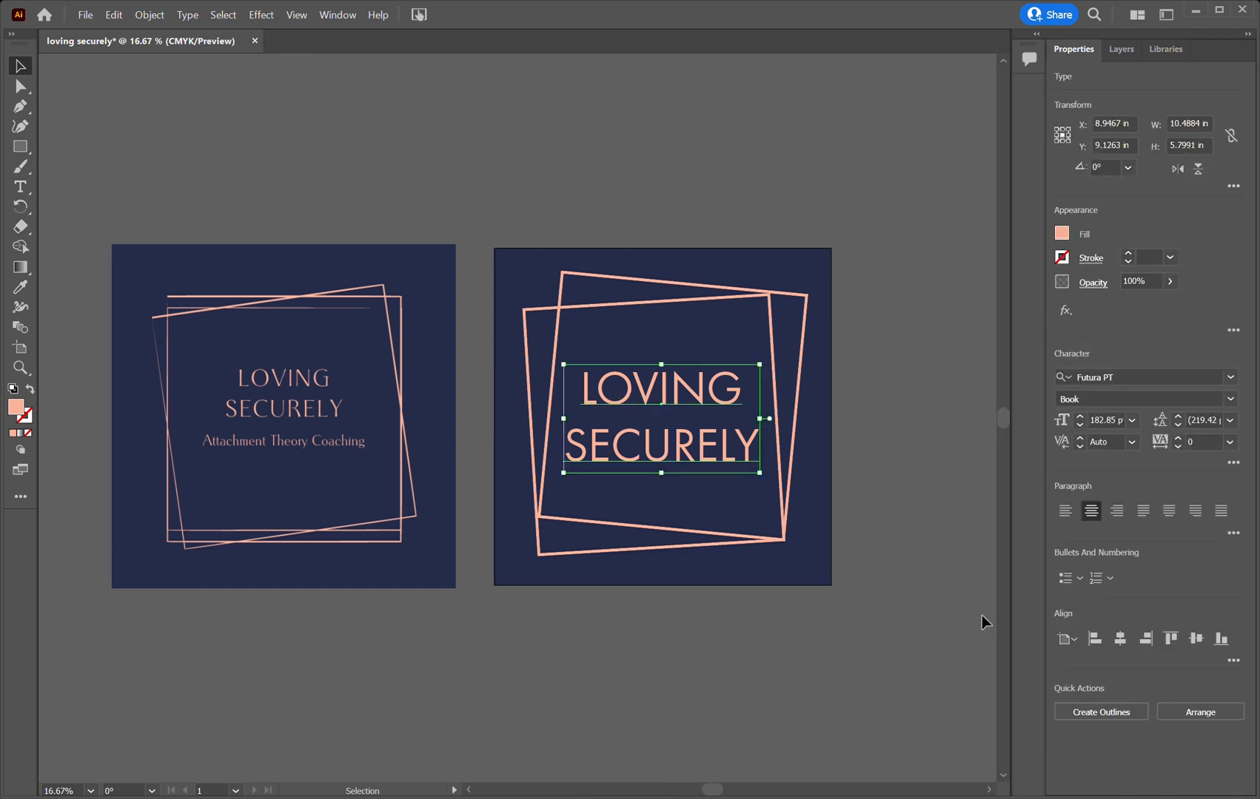
drag(683, 453, 276, 198)
Convert the artboard's LOVING SECURELY text to outlines, ungroup the letters and delete the O in LOVING
click(726, 459)
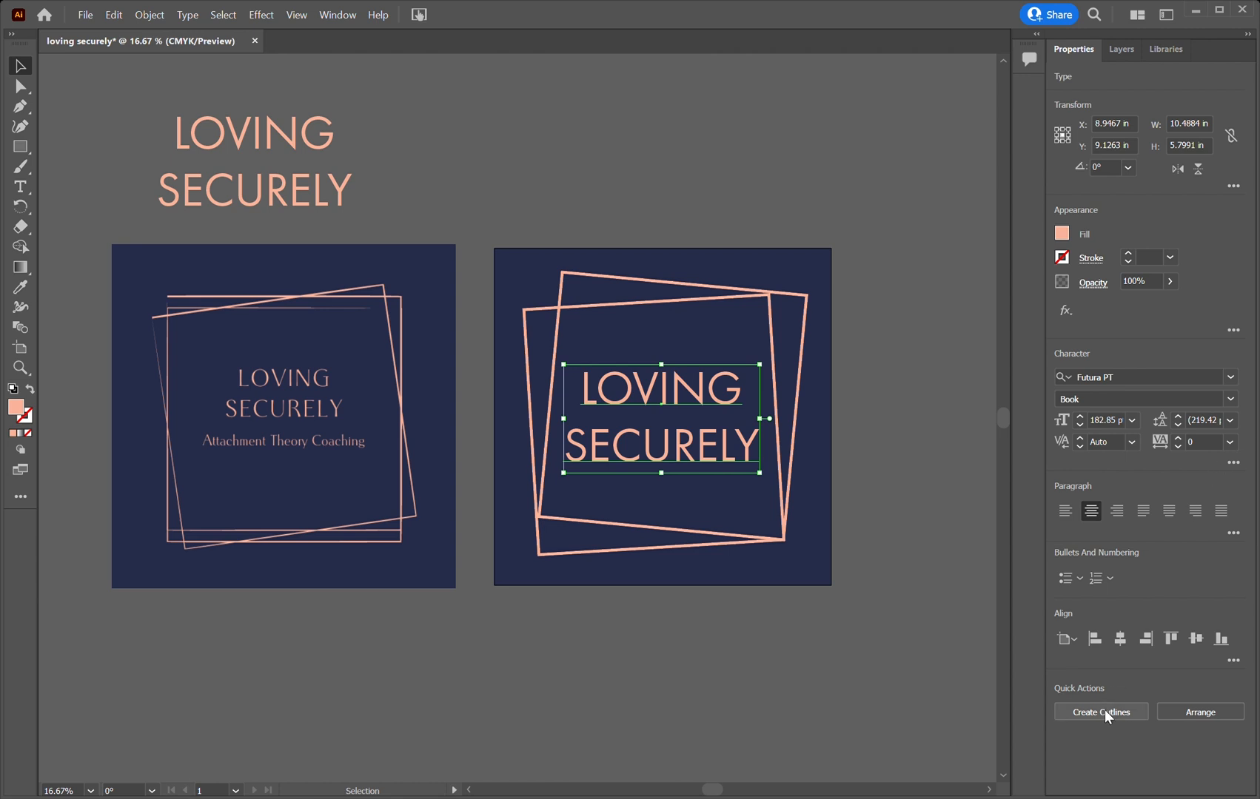
click(833, 656)
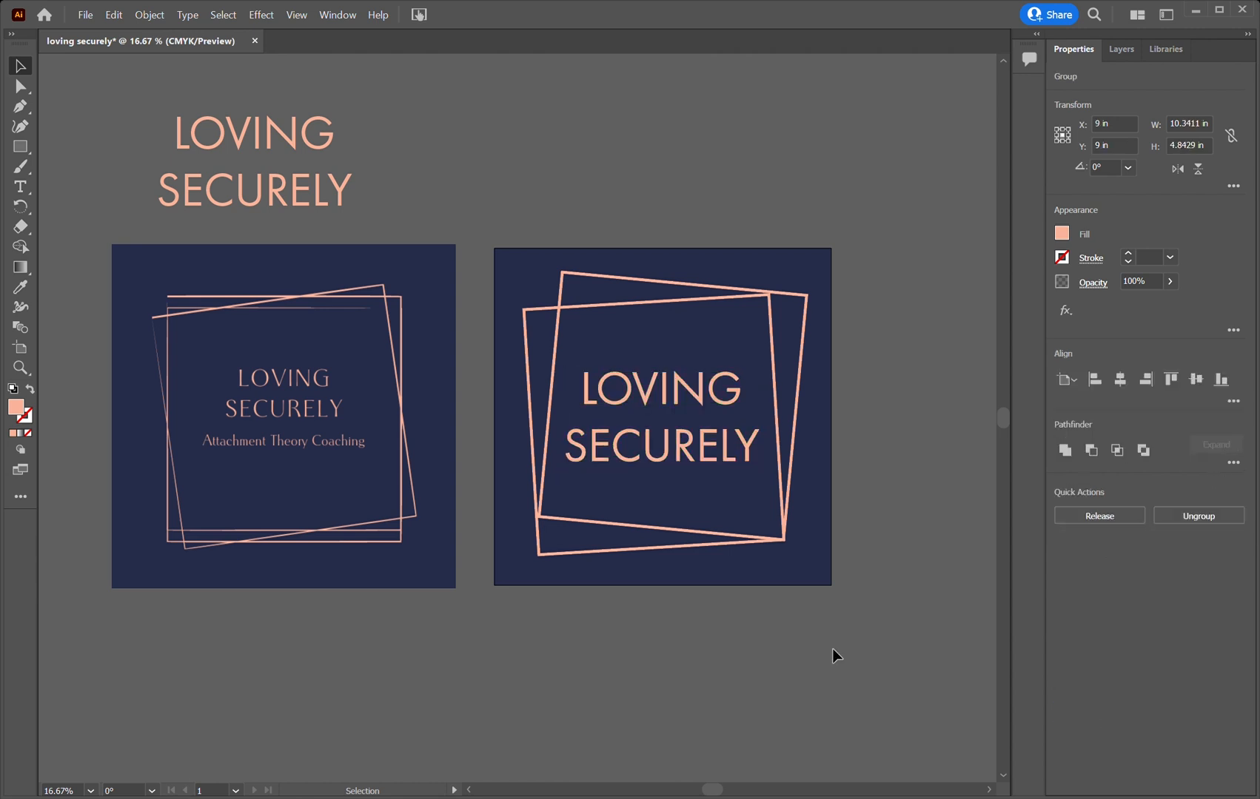
click(1200, 517)
click(881, 489)
click(626, 401)
key(Delete)
Lock the text layer, unlock Layer 2 and place a grouped copy of both tilted frames below the artboard
click(1121, 47)
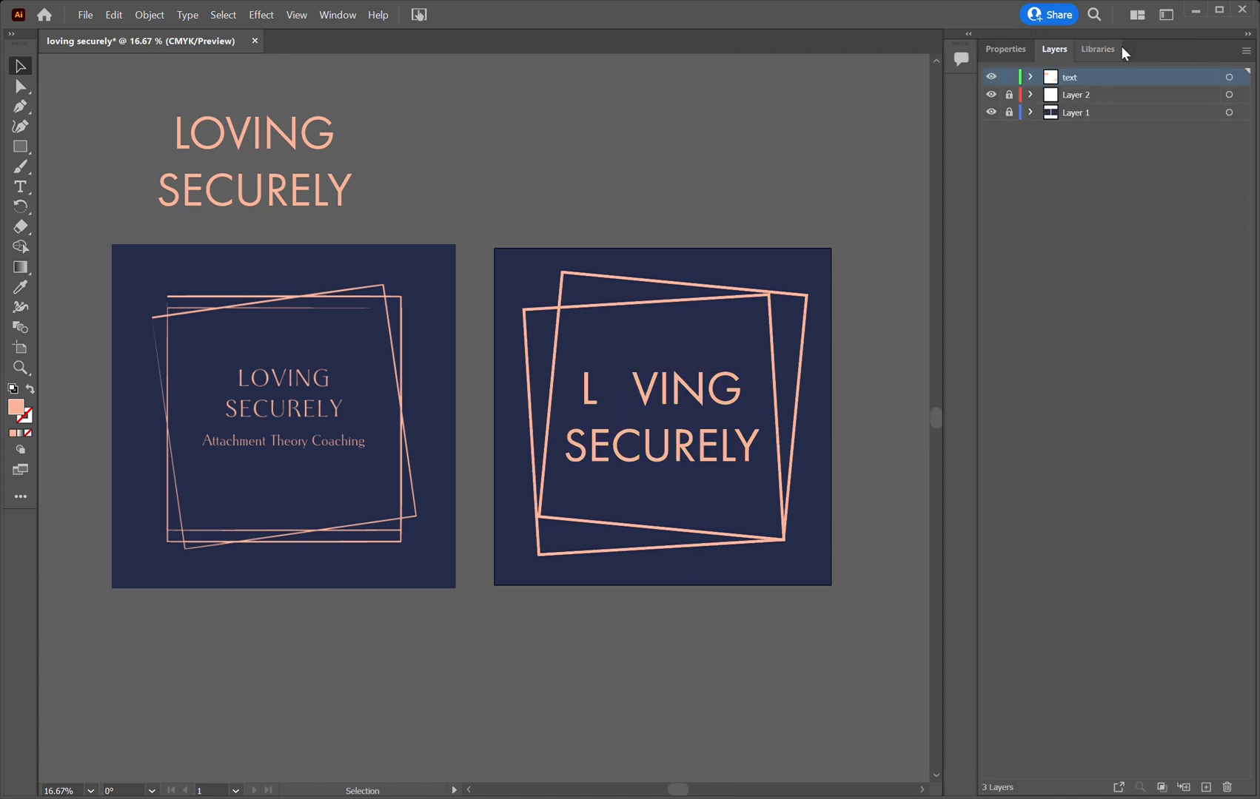
drag(462, 255, 876, 609)
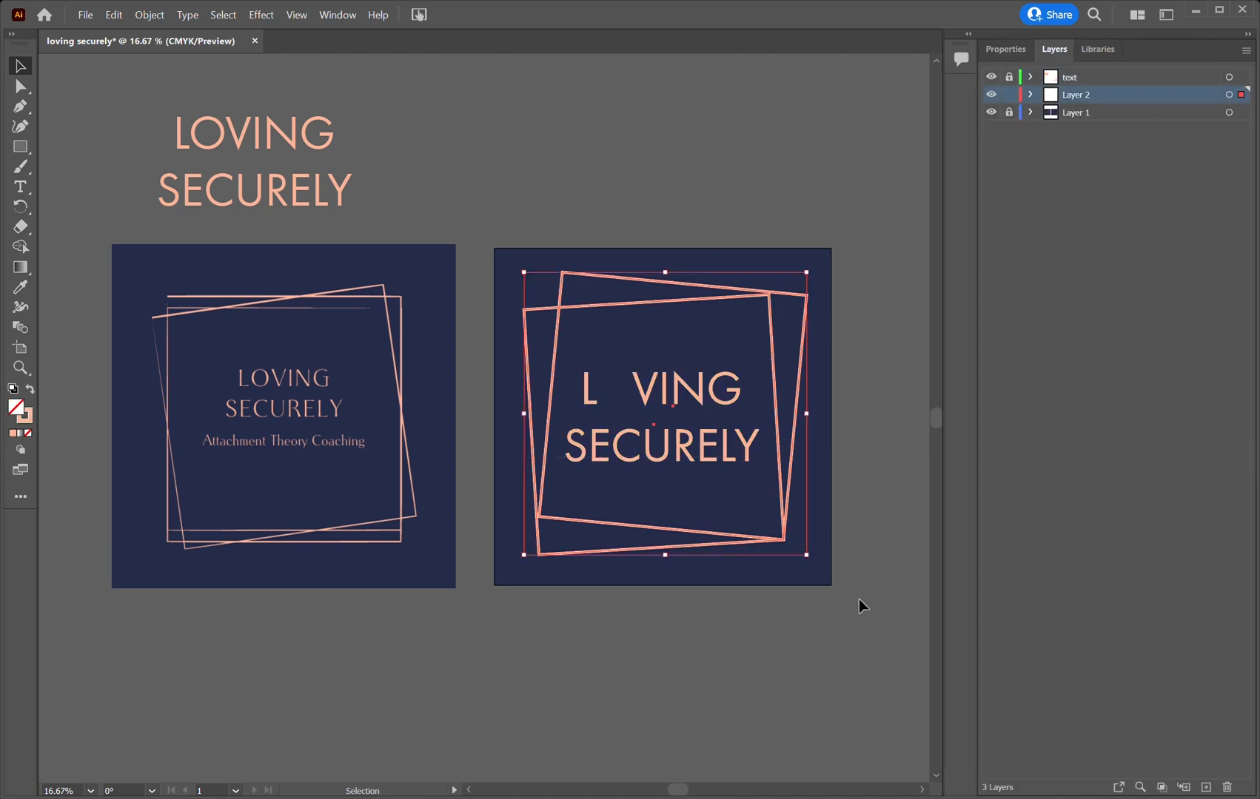
drag(778, 543, 715, 772)
key(ctrl+z)
scroll(709, 775, down, 7)
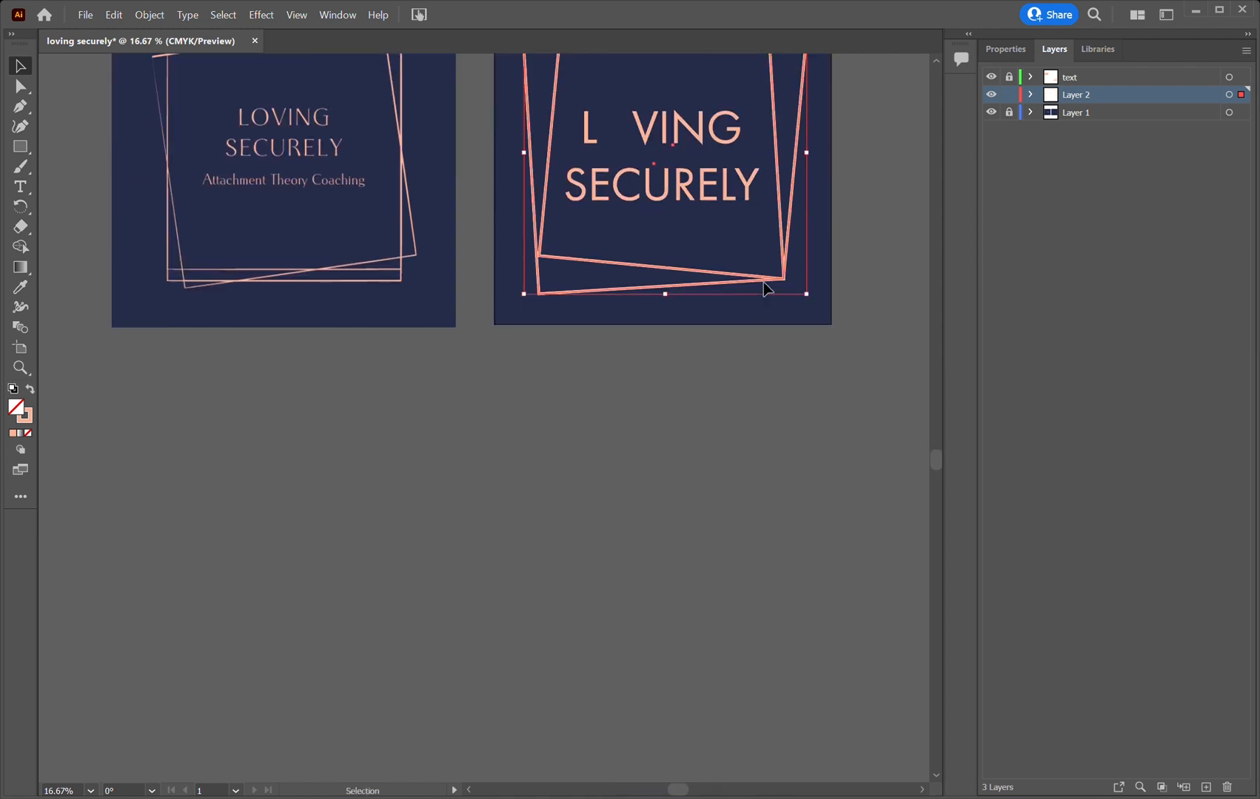
drag(763, 282, 731, 653)
Shrink the copied frames to letter size and fit them into the gap of the missing O in LOVING
click(996, 51)
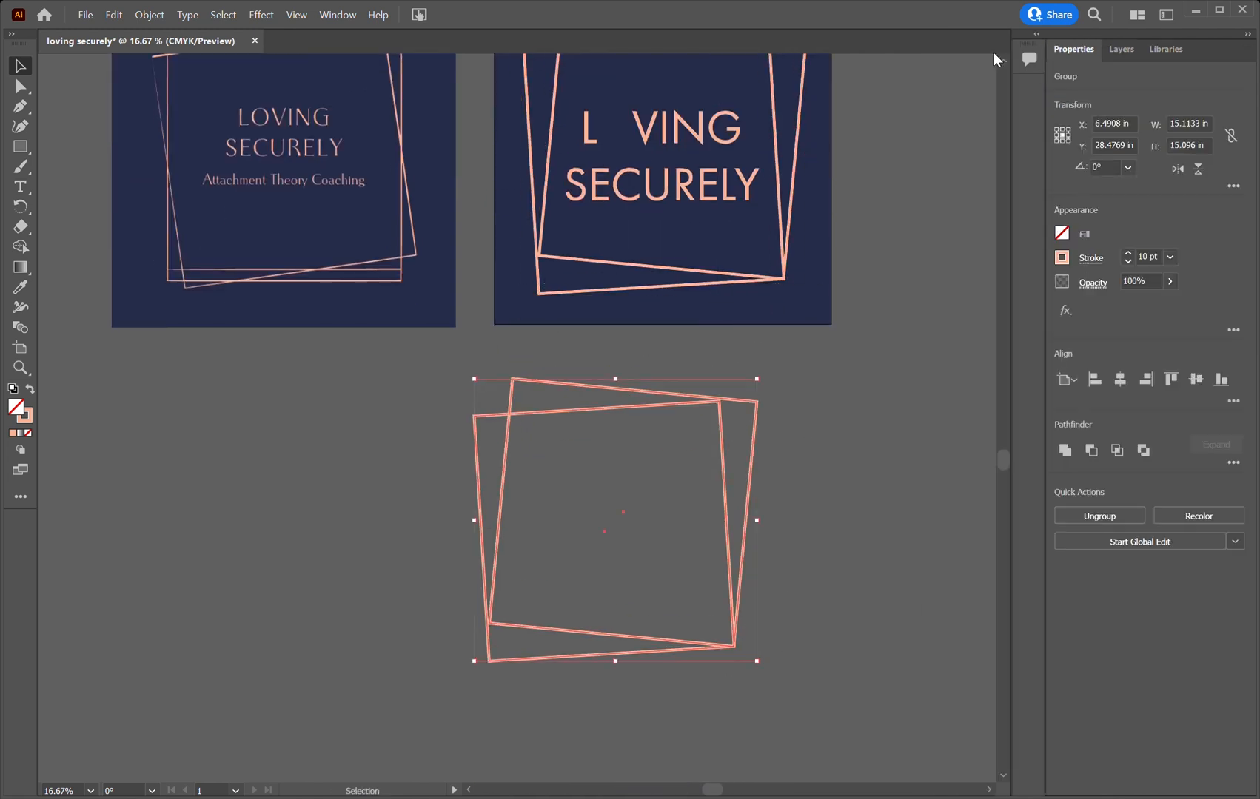
drag(765, 667, 527, 433)
scroll(616, 430, up, 8)
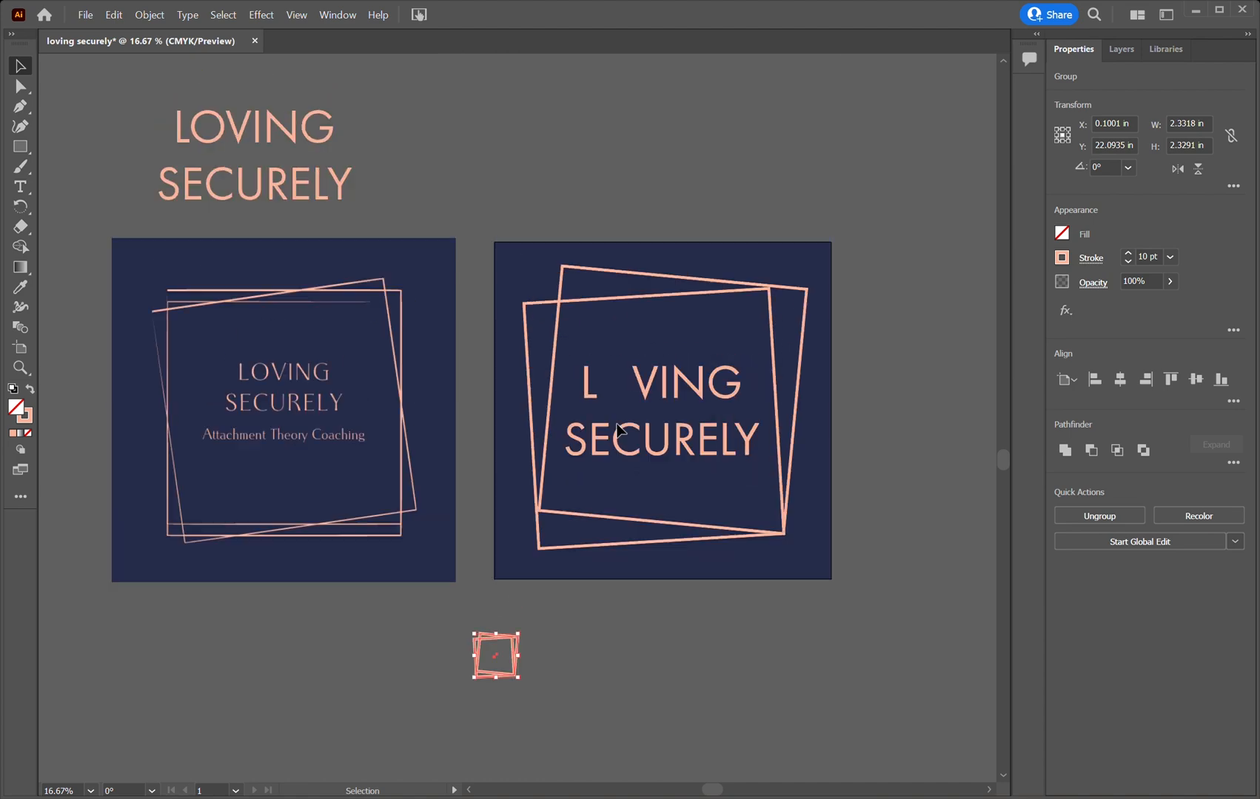
drag(505, 657, 620, 383)
drag(634, 424, 628, 404)
key(ctrl+=)
key(ctrl+=)
mouse_move(556, 458)
mouse_down()
mouse_move(536, 441)
mouse_move(561, 463)
mouse_up()
click(647, 654)
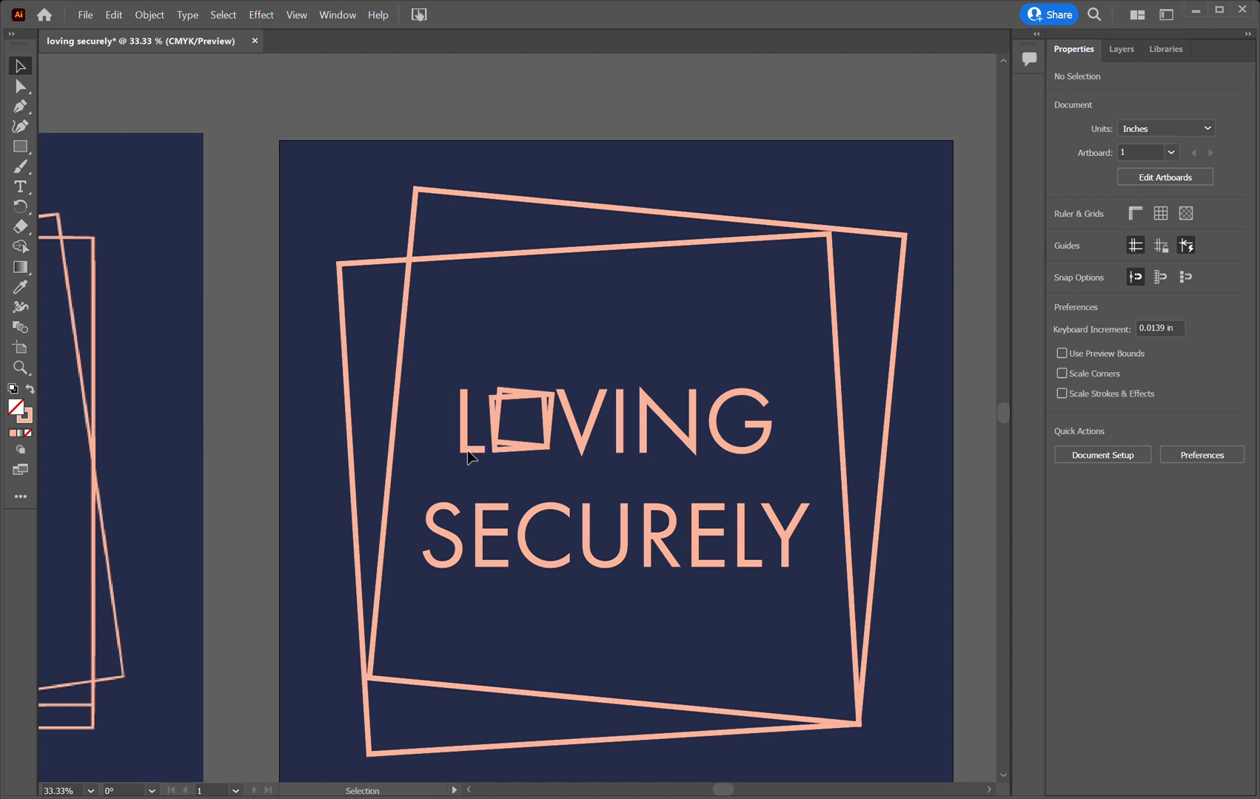
Move the small frame O from Layer 2 to the unlocked text layer, lock Layer 2 and reposition it in LOVING
click(1123, 51)
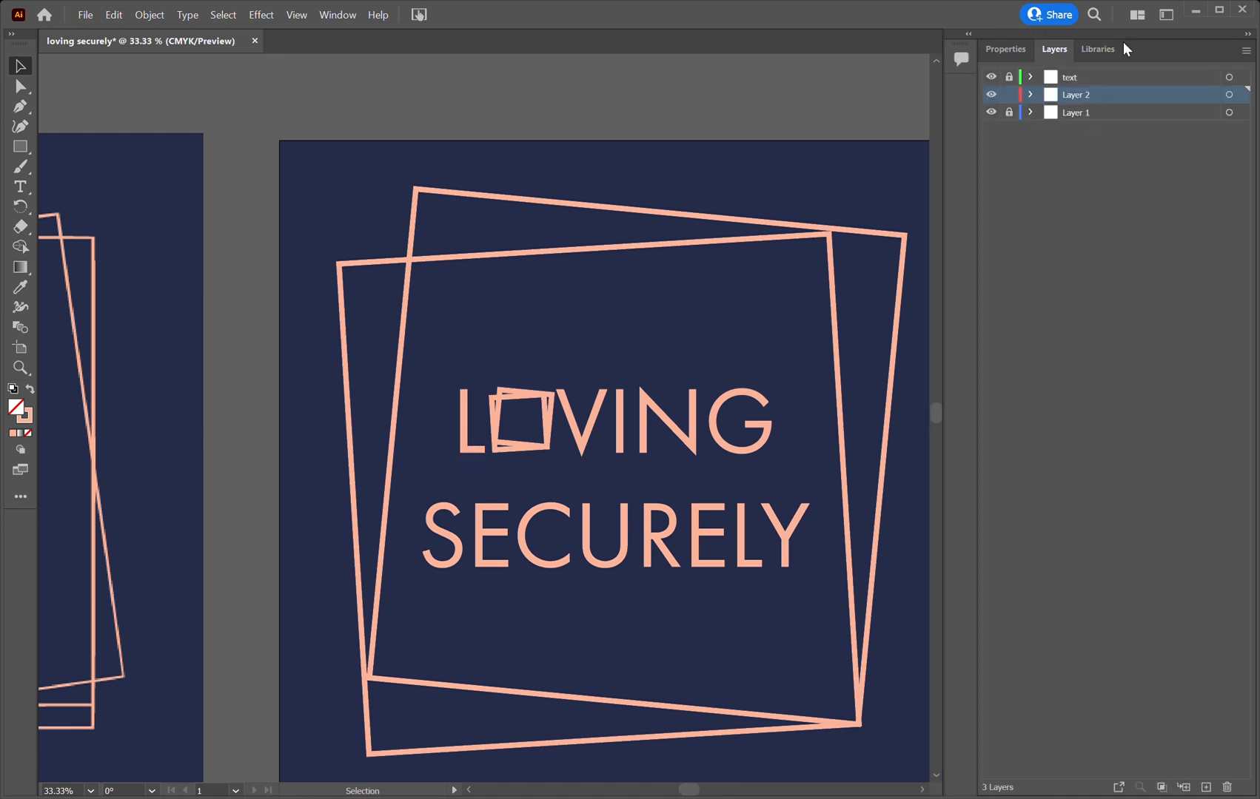
click(550, 447)
key(Delete)
click(1009, 94)
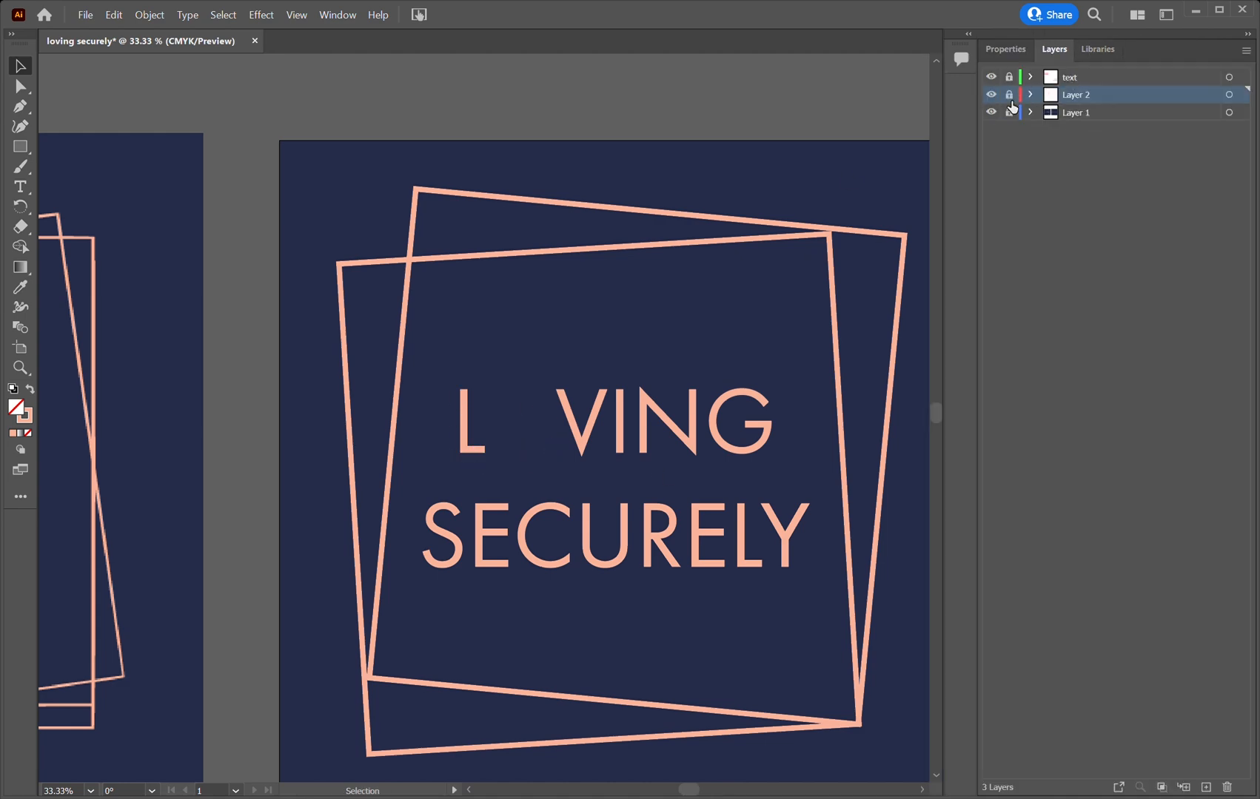
click(1009, 76)
click(1070, 76)
key(ctrl+v)
drag(516, 408, 548, 431)
Spread the letters of LOVING around the frame O so the word matches the width of SECURELY
drag(474, 453, 439, 465)
drag(545, 455, 573, 462)
drag(740, 456, 779, 462)
drag(689, 450, 715, 456)
drag(623, 444, 584, 461)
click(545, 496)
key(ctrl+minus)
key(ctrl+minus)
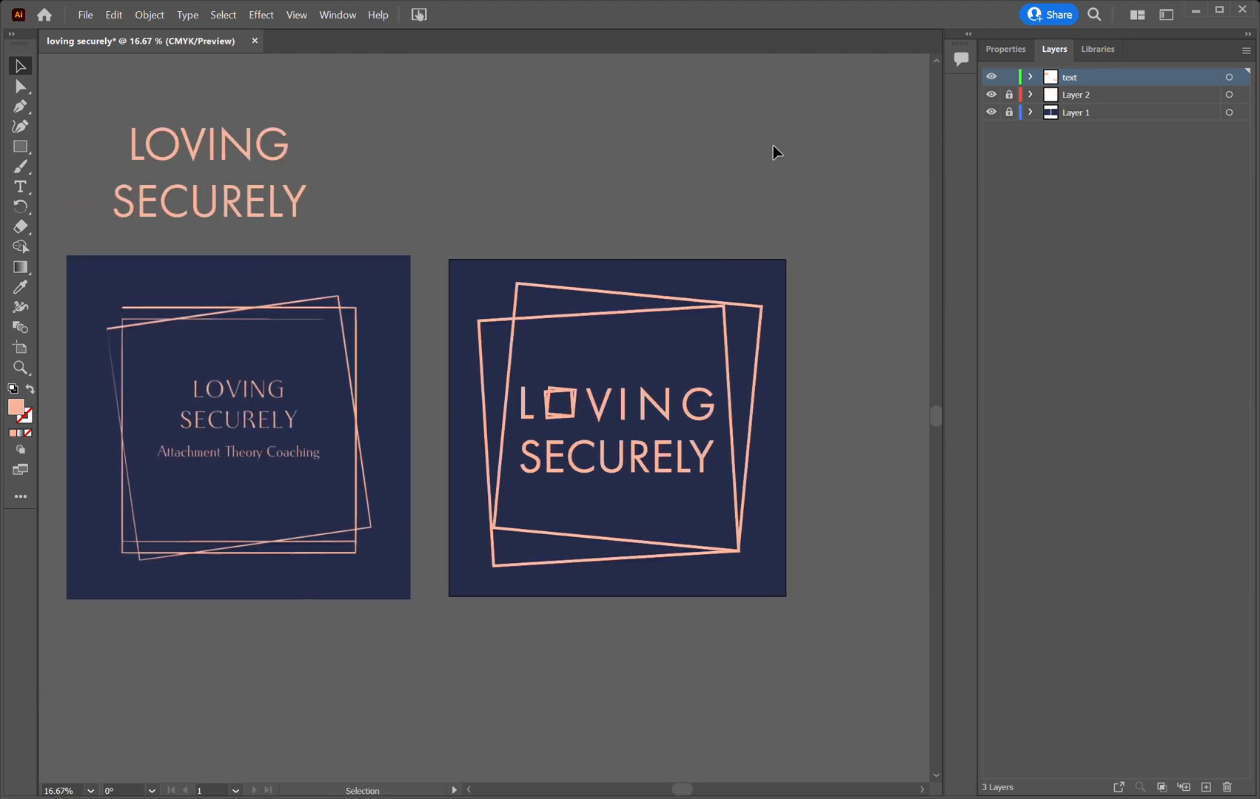
Examine the letter spacing of LOVING and SECURELY up close and compare the whole logo with the reference
key(ctrl+plus)
key(ctrl+plus)
key(ctrl+plus)
scroll(773, 144, right, 5)
click(376, 346)
click(432, 455)
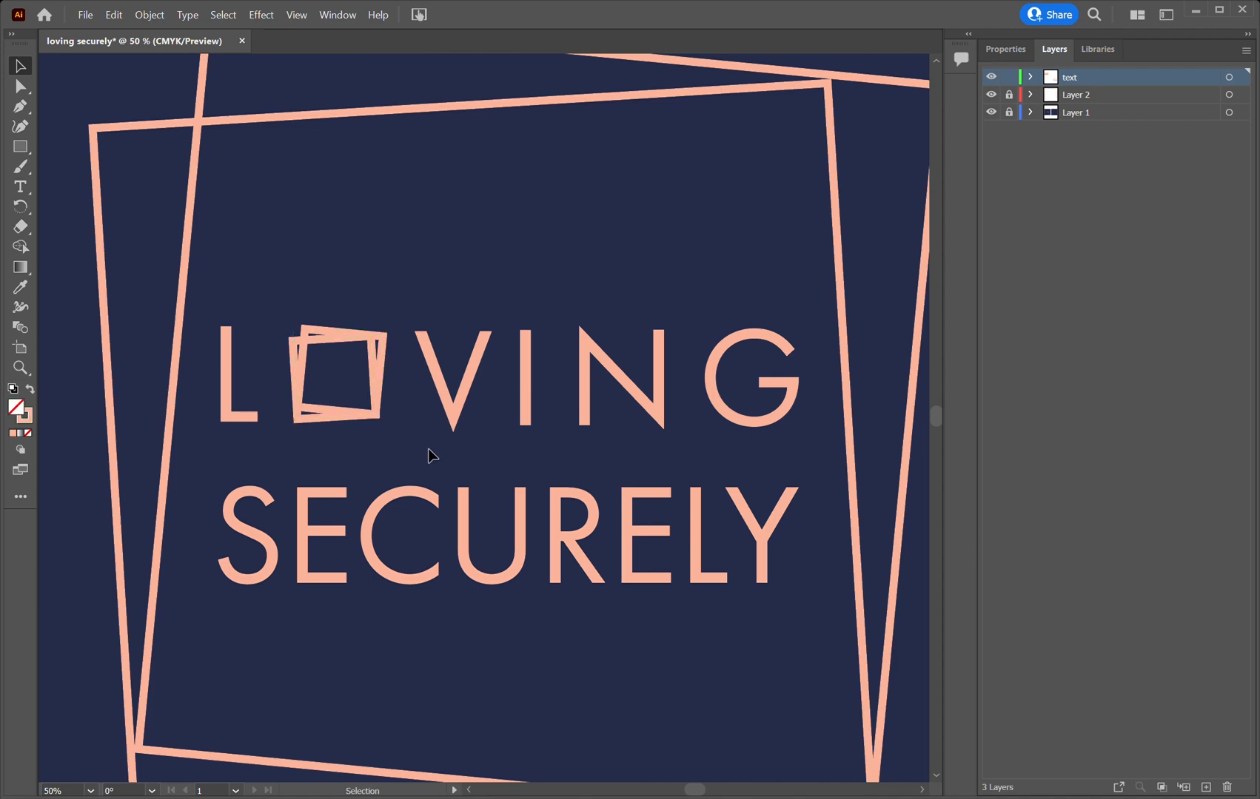
key(ctrl+minus)
key(ctrl+minus)
key(ctrl+minus)
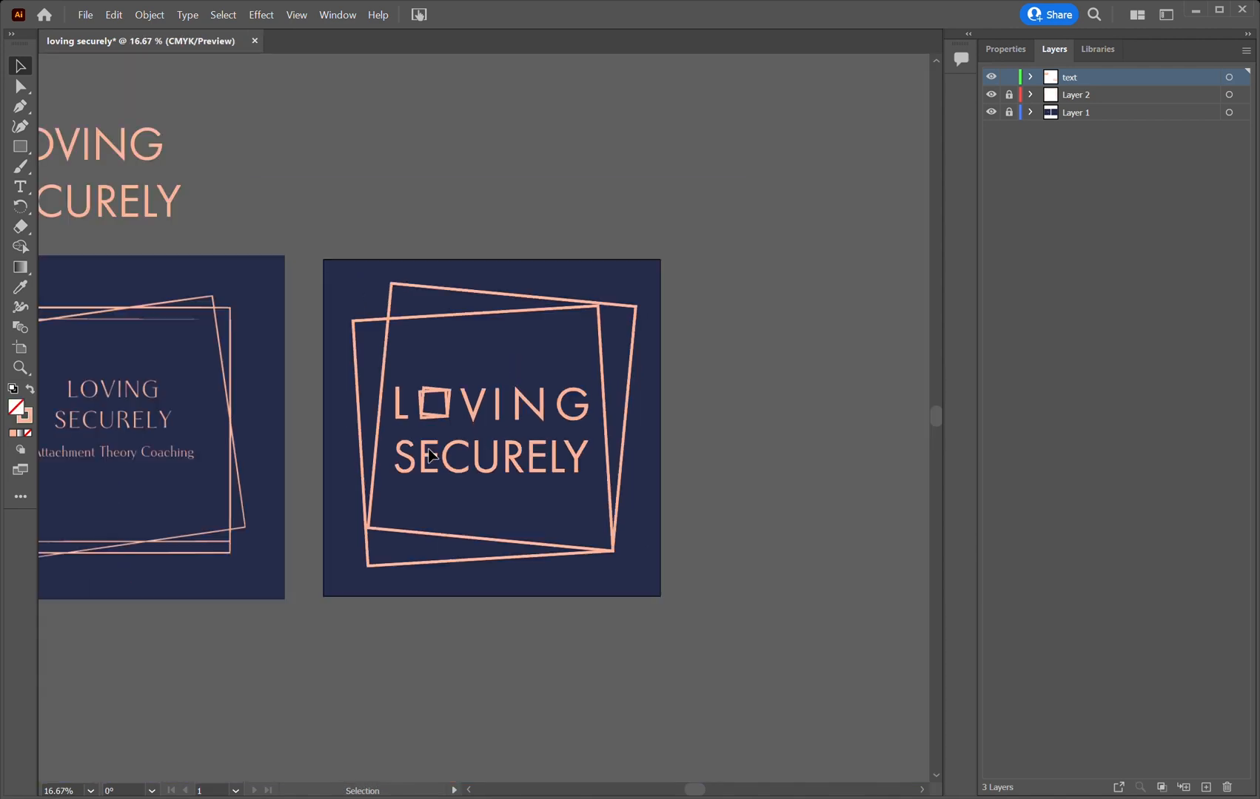
scroll(449, 465, right, 1)
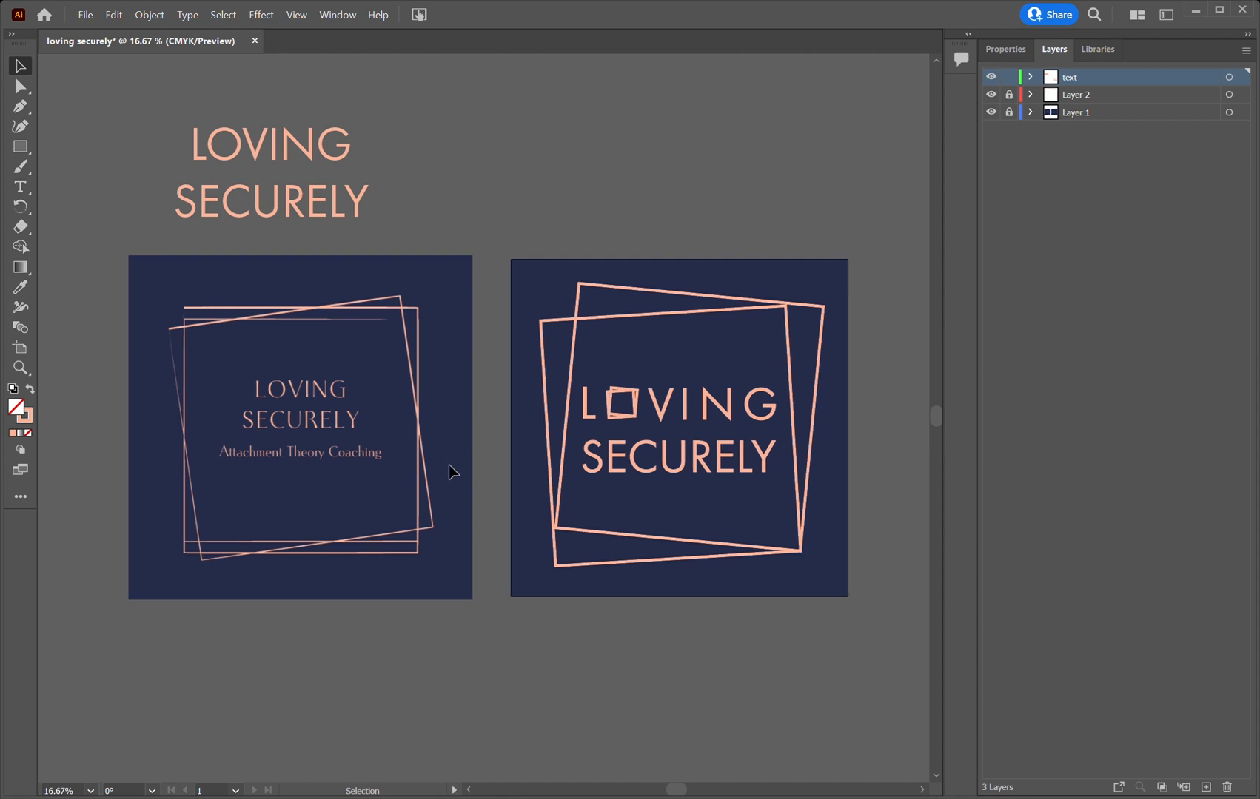
scroll(692, 583, right, 2)
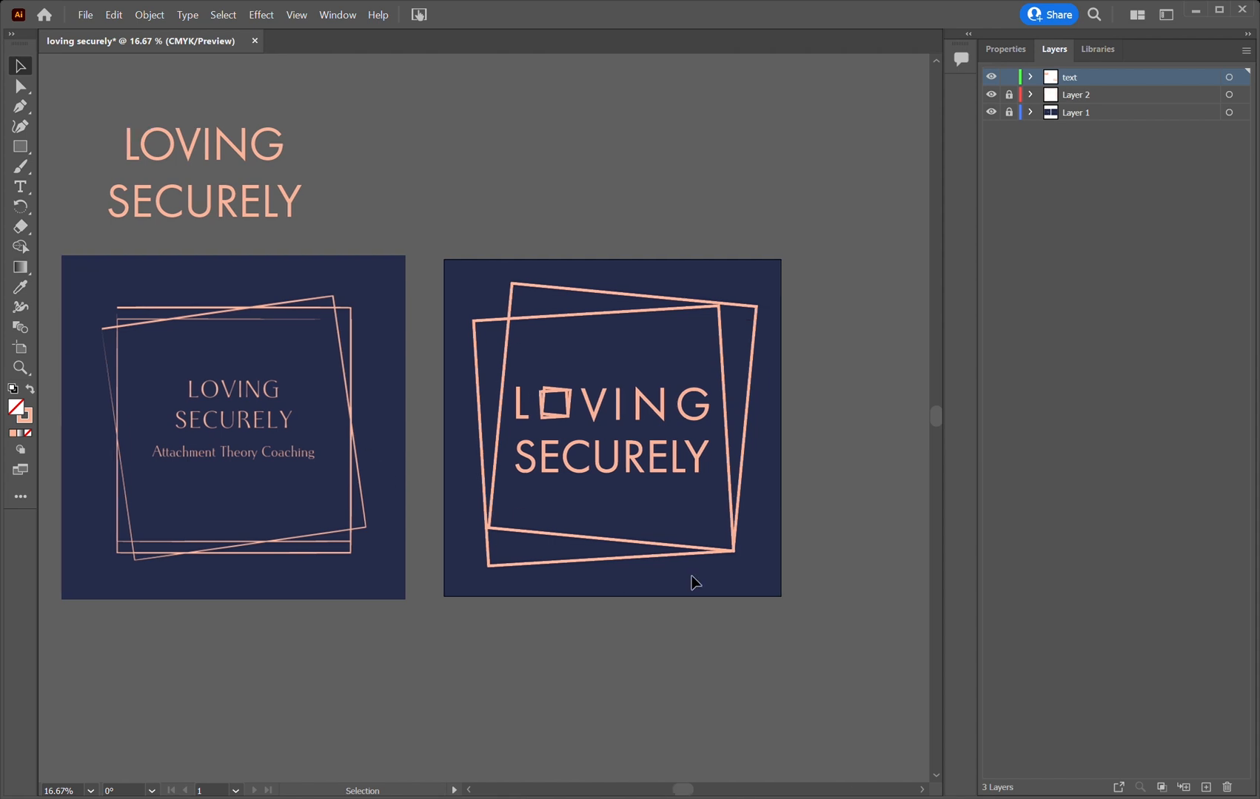
scroll(694, 583, down, 3)
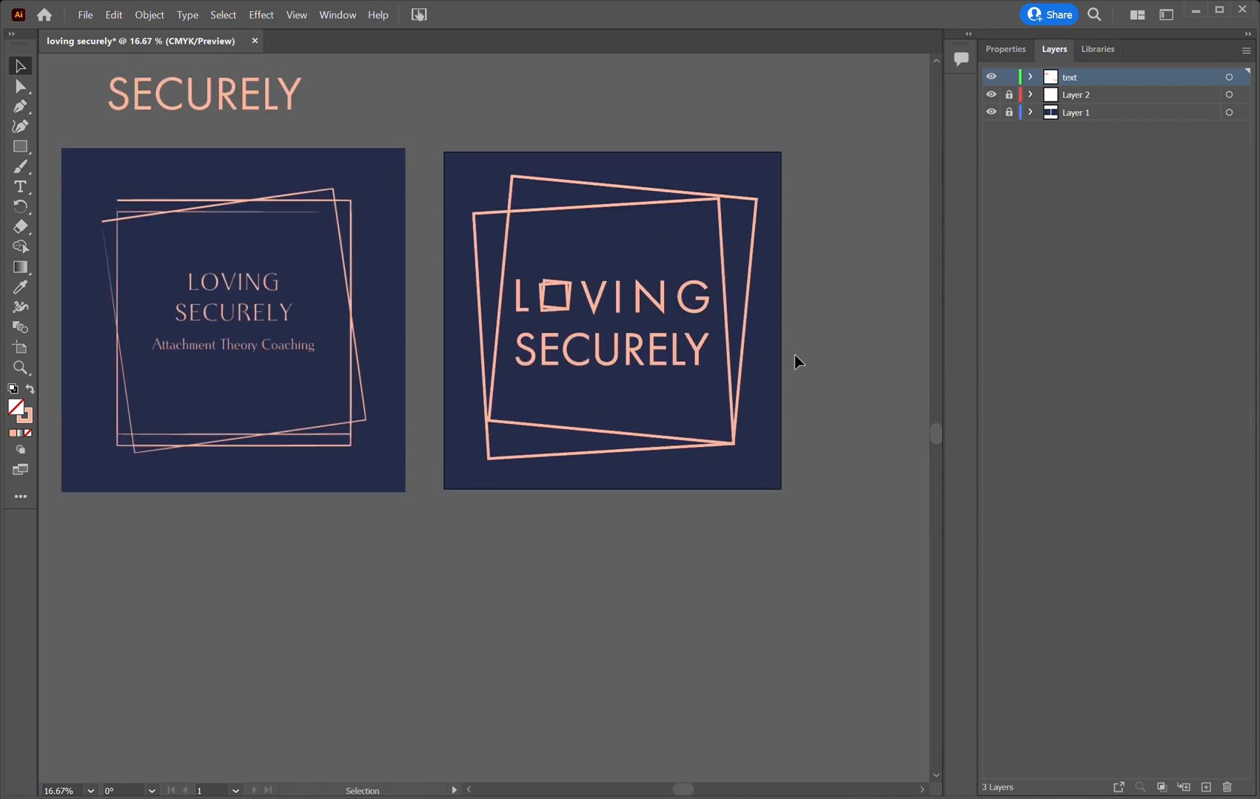
scroll(785, 374, up, 2)
scroll(785, 374, left, 2)
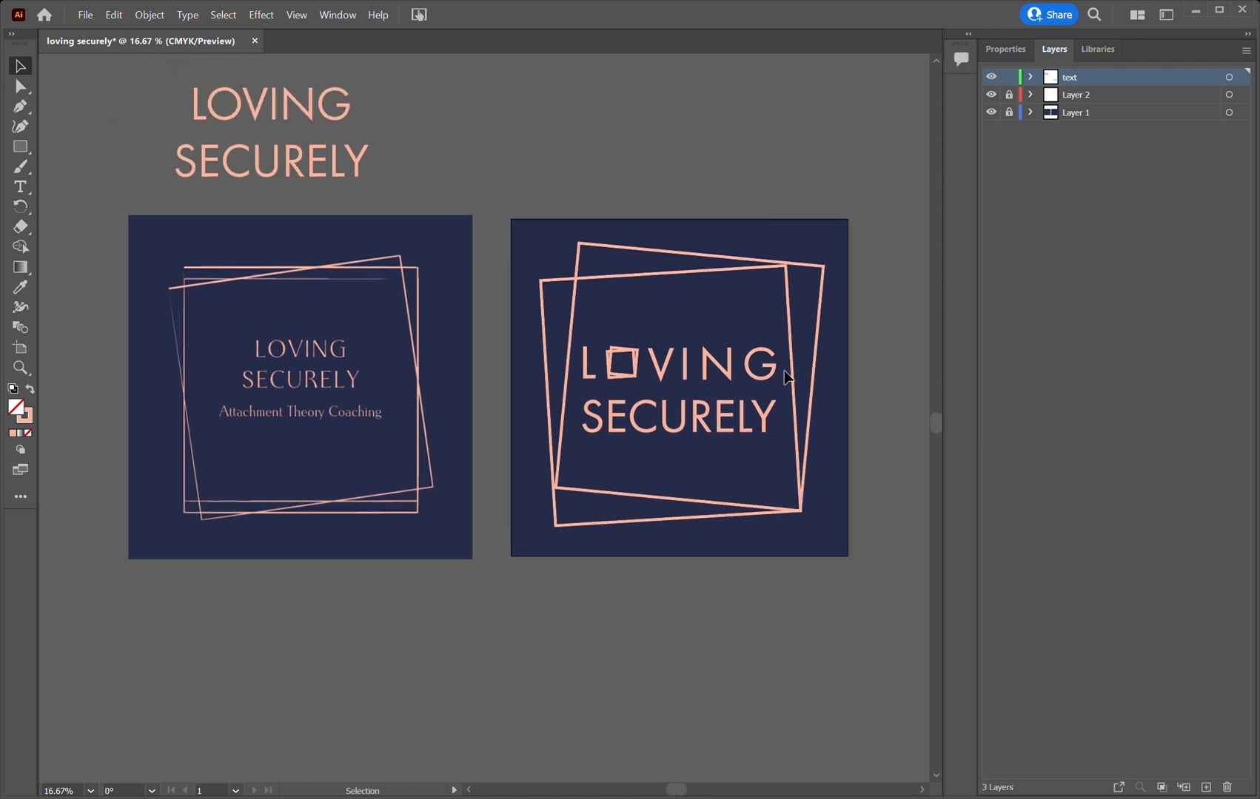
Rotate the two large frames together on Layer 2 until one of the squares stands upright, leaving the lettering untouched
drag(525, 229, 798, 490)
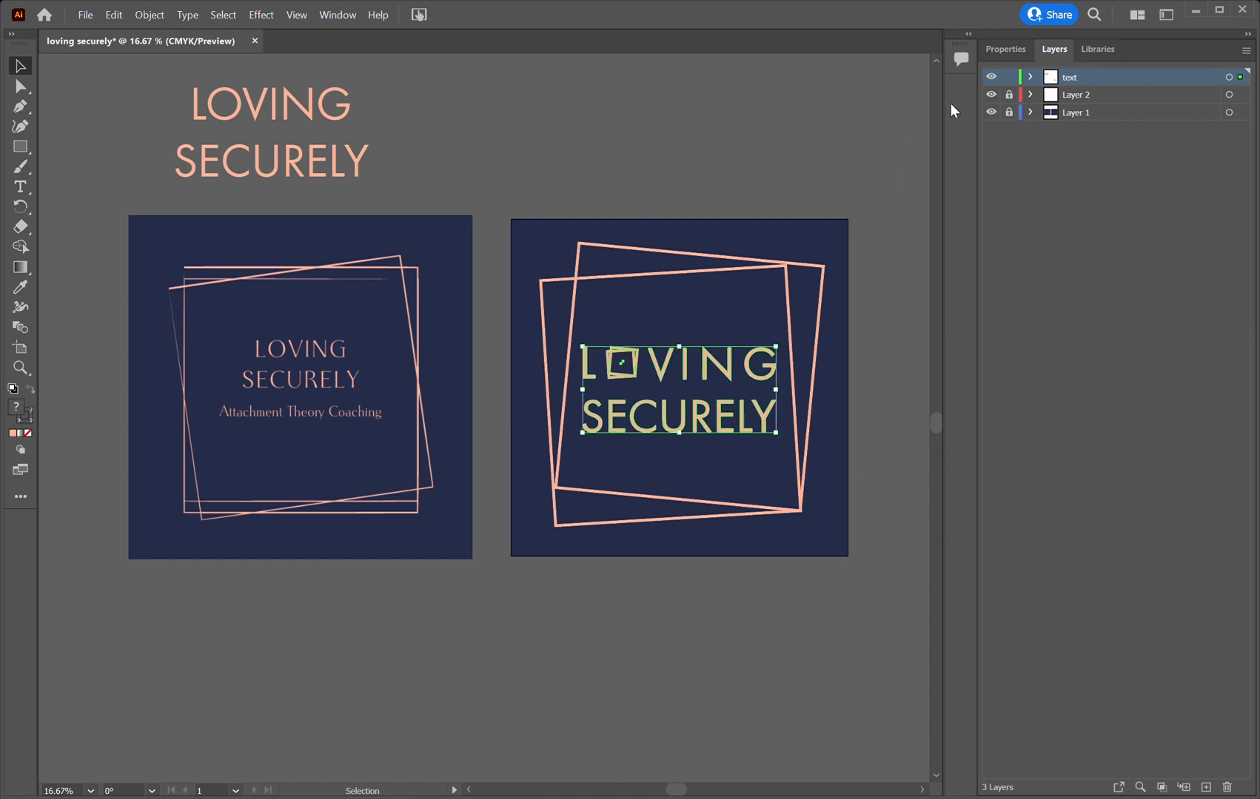
drag(736, 444, 836, 546)
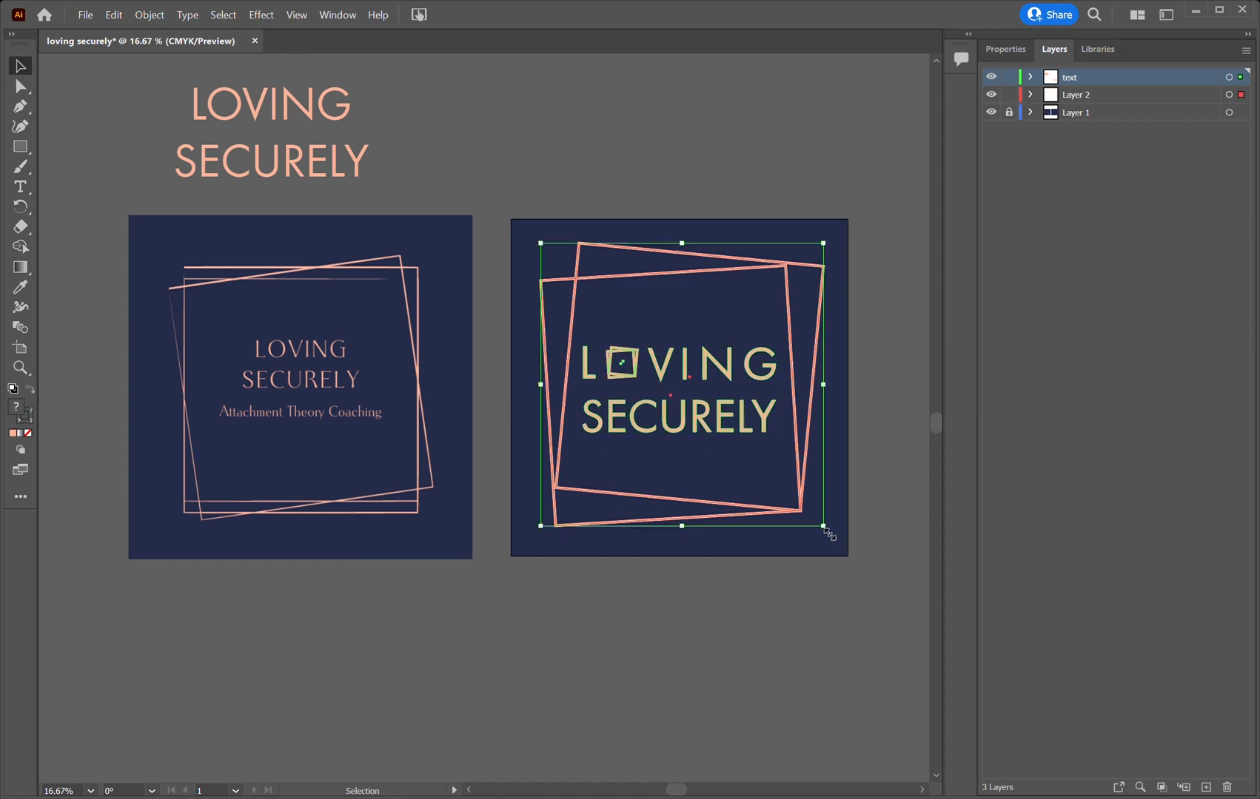
click(686, 471)
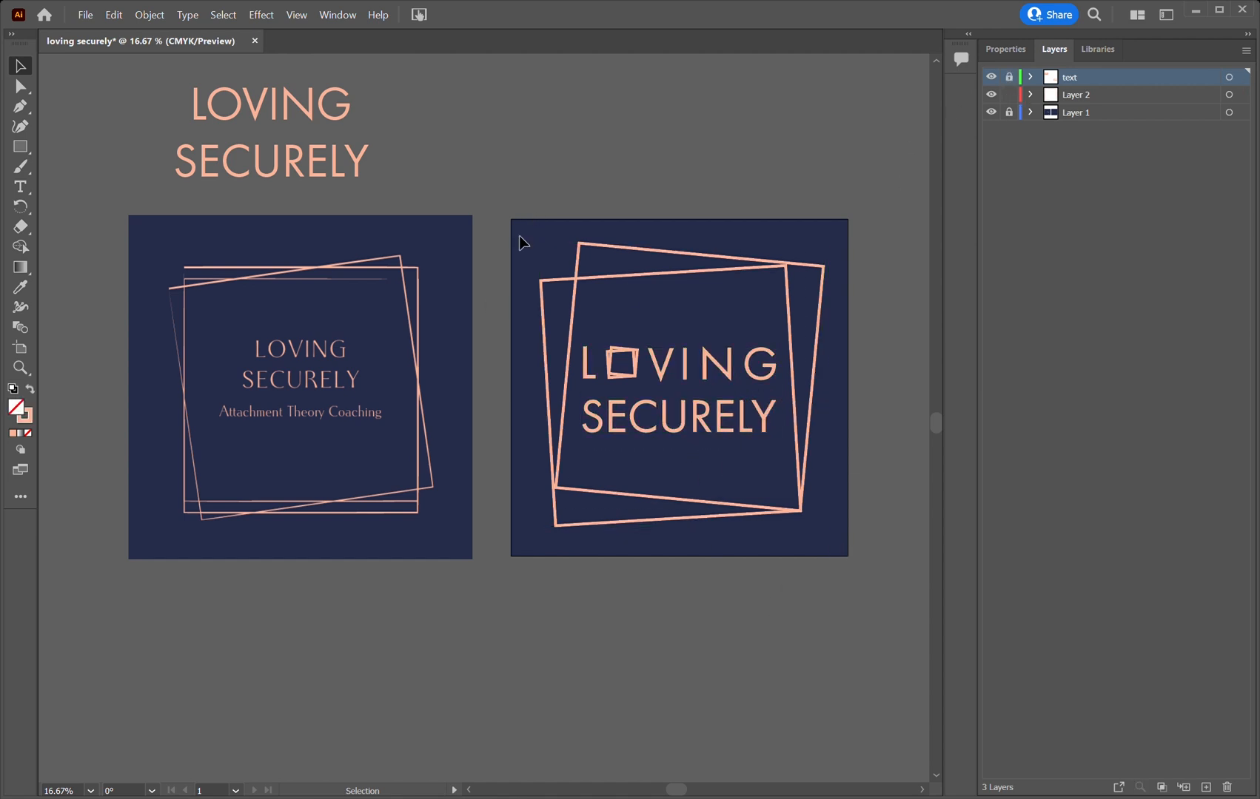
drag(523, 243, 832, 554)
click(800, 644)
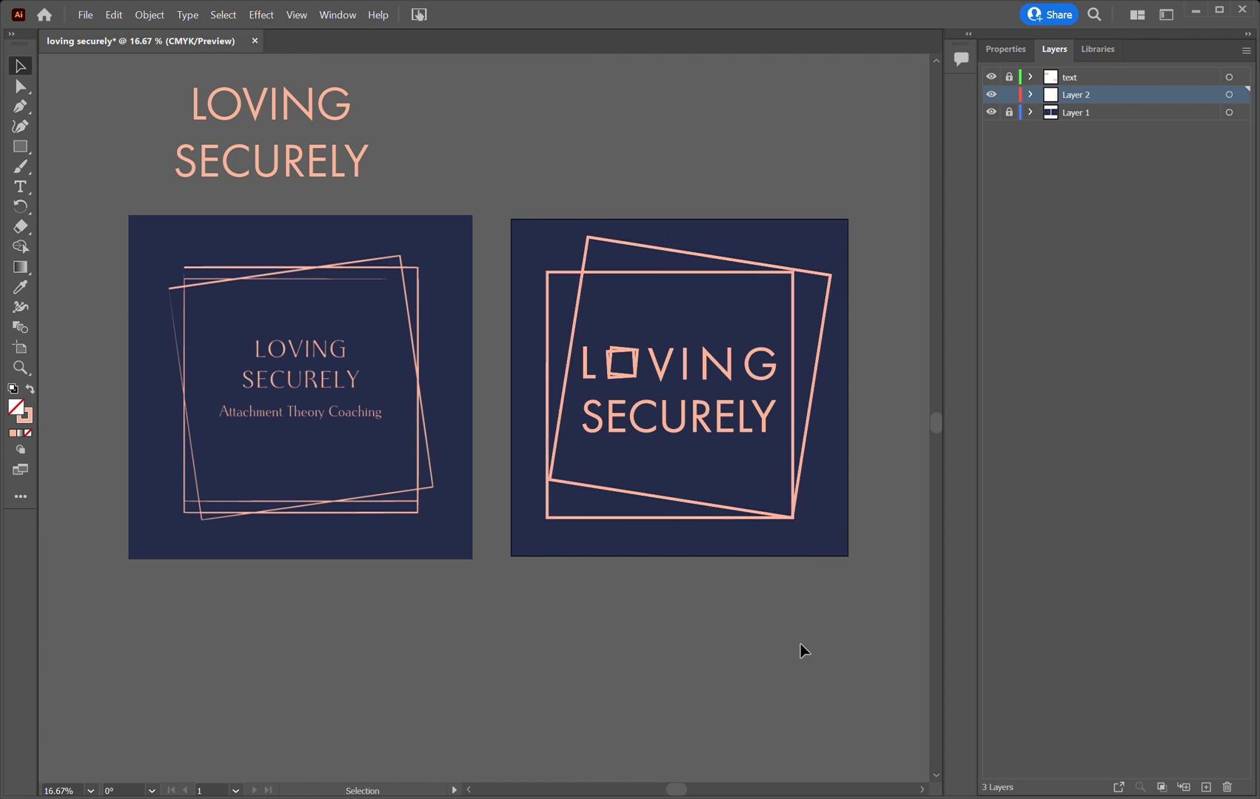
Lock Layer 2, unlock the text layer and rotate the small frame O in LOVING to match the large frames' tilt
key(ctrl+=)
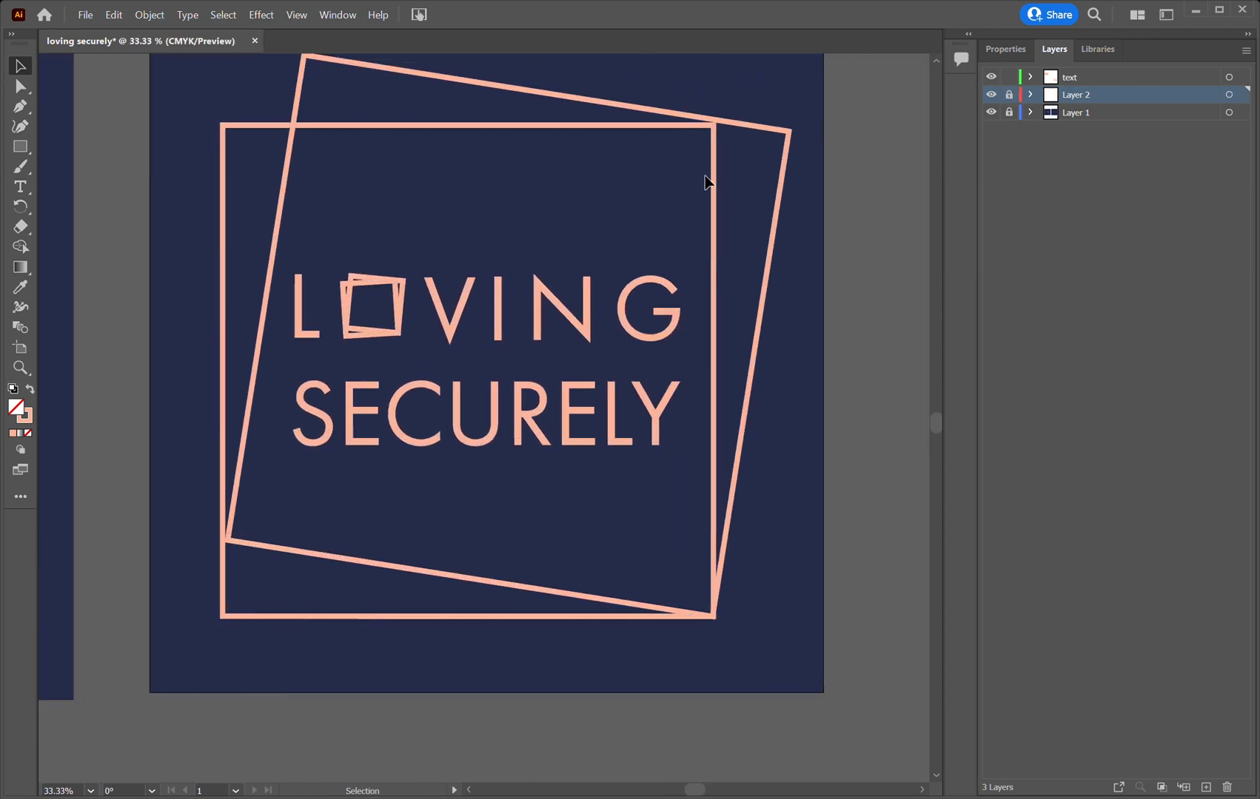
click(406, 304)
drag(408, 277, 417, 280)
click(466, 244)
key(ctrl+minus)
key(ctrl+minus)
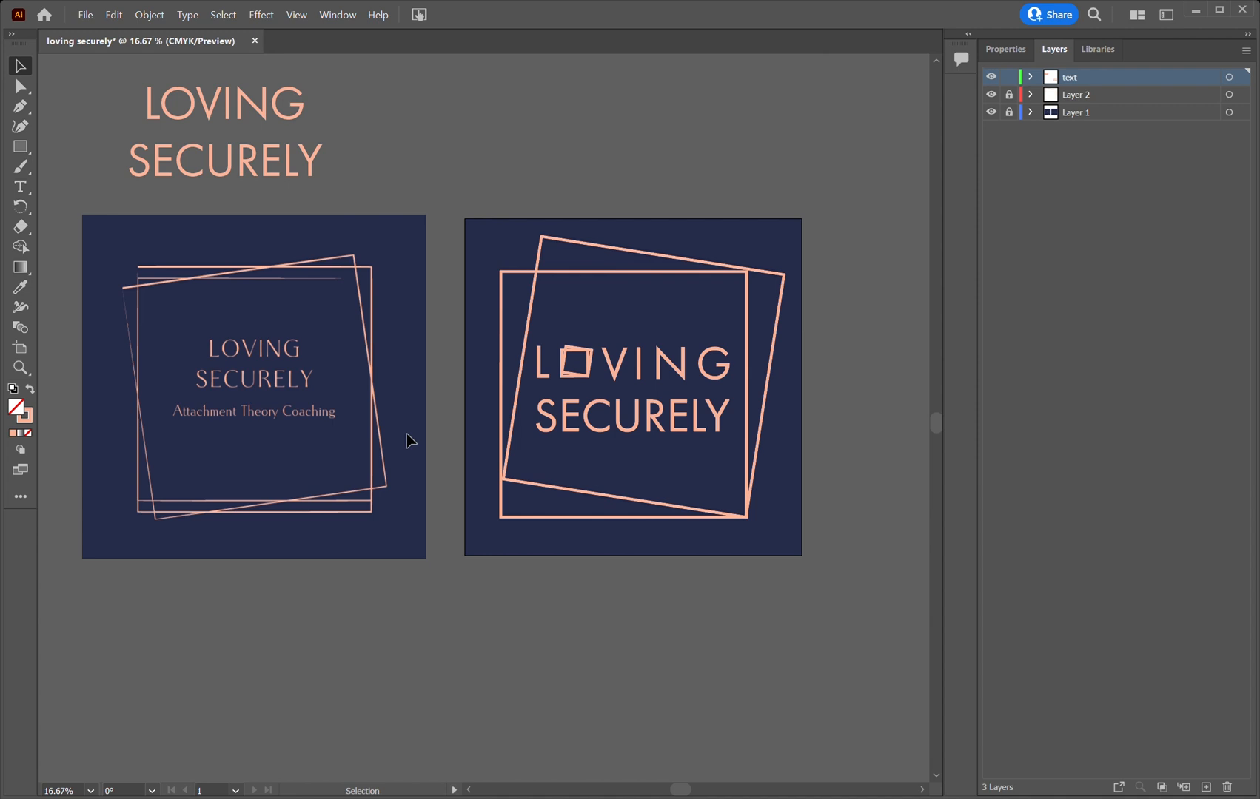
Scale the LOVING SECURELY lettering inside the frames down proportionally to about 9.6 in wide
mouse_move(535, 323)
mouse_down()
mouse_move(713, 467)
mouse_move(734, 452)
mouse_move(725, 435)
mouse_up()
click(675, 424)
click(665, 417)
click(687, 483)
drag(529, 328, 711, 418)
Group the LOVING SECURELY lettering and center it vertically on the artboard
click(1005, 49)
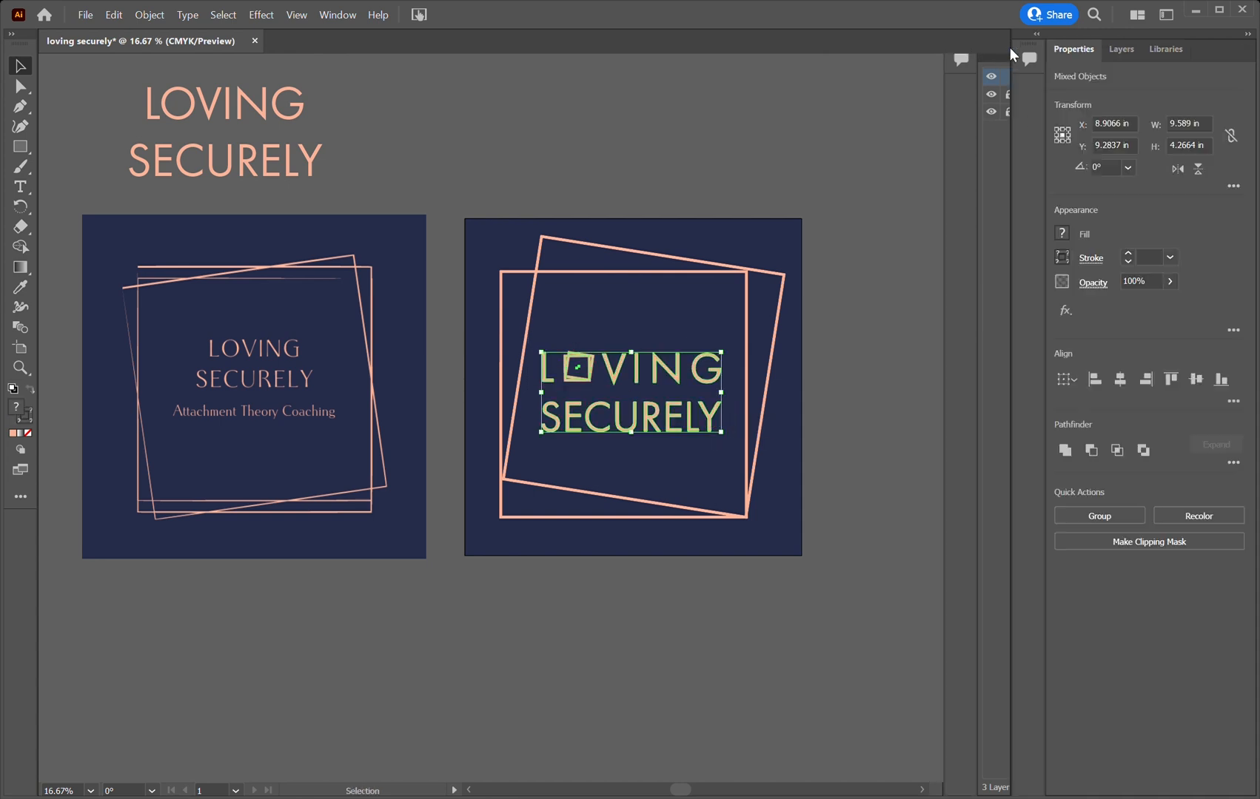
click(1120, 379)
key(ctrl+z)
click(1130, 517)
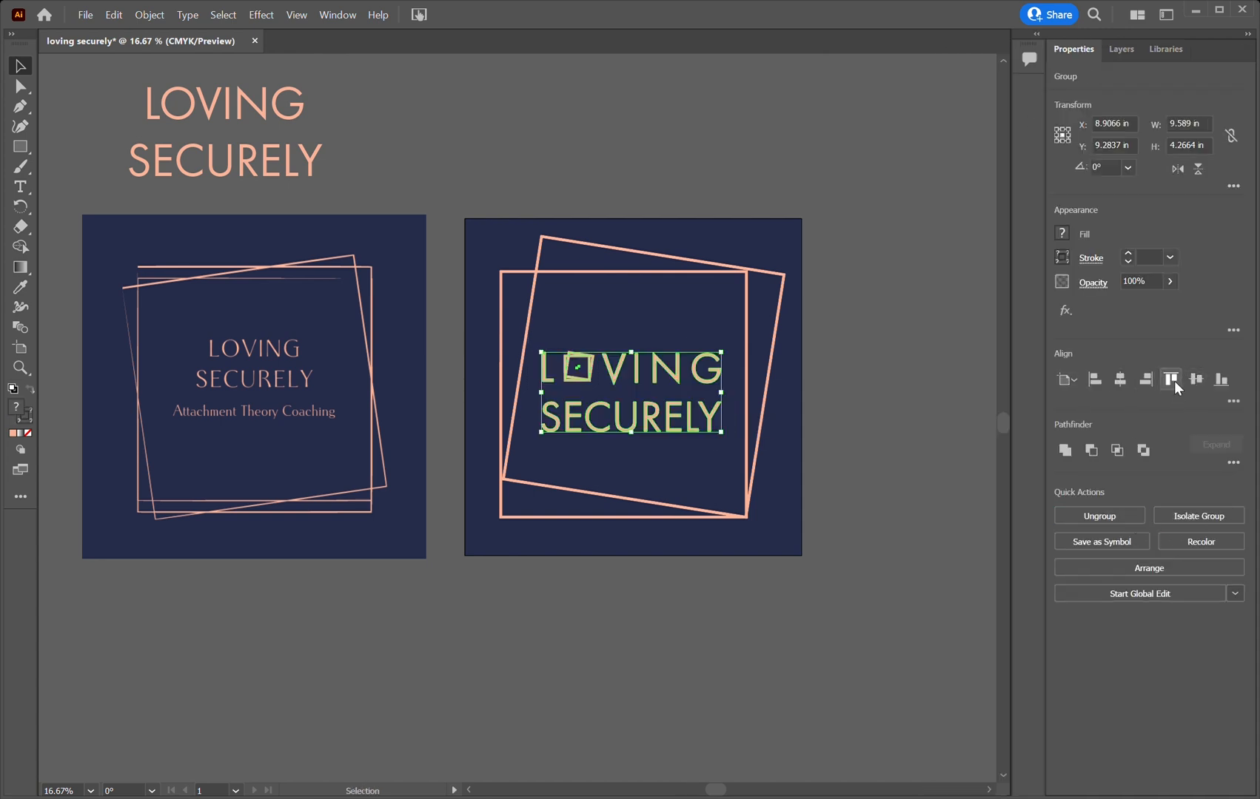
click(1194, 380)
click(888, 581)
Ungroup the lettering and tighten the spacing between the letters V, I, N and G in LOVING
key(ctrl+equal)
key(ctrl+equal)
key(ctrl+equal)
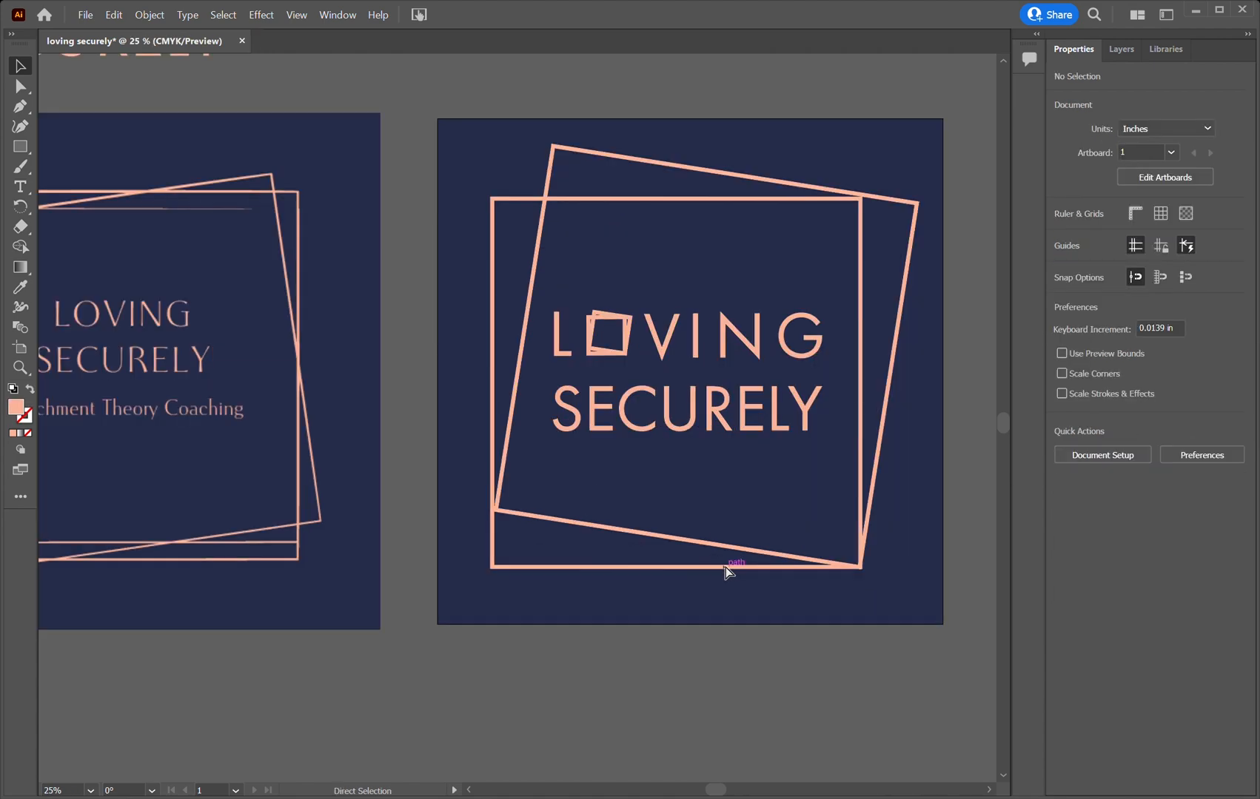
scroll(724, 567, right, 2)
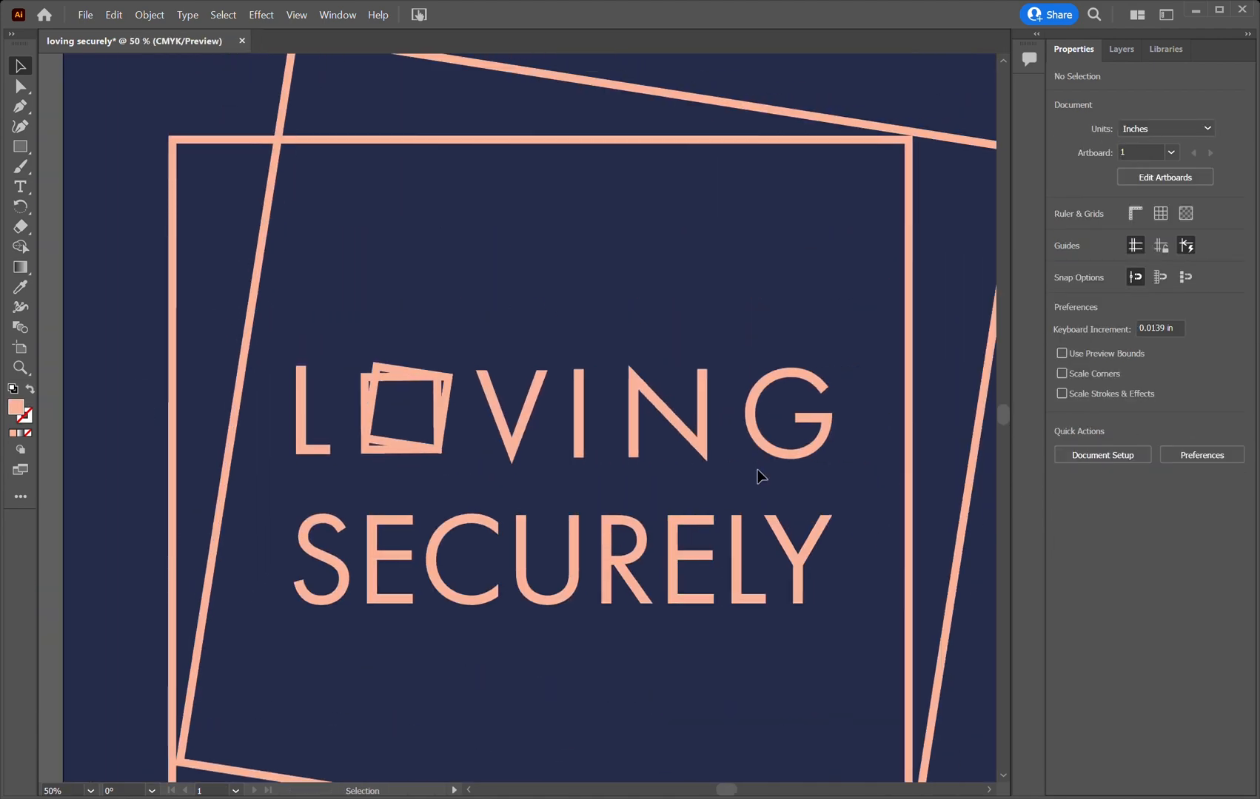
click(755, 601)
click(1086, 515)
click(714, 666)
drag(536, 438, 618, 447)
drag(762, 446, 718, 451)
click(834, 474)
Move the frame O and the letter L closer to VING and line them up with the other letters
click(437, 435)
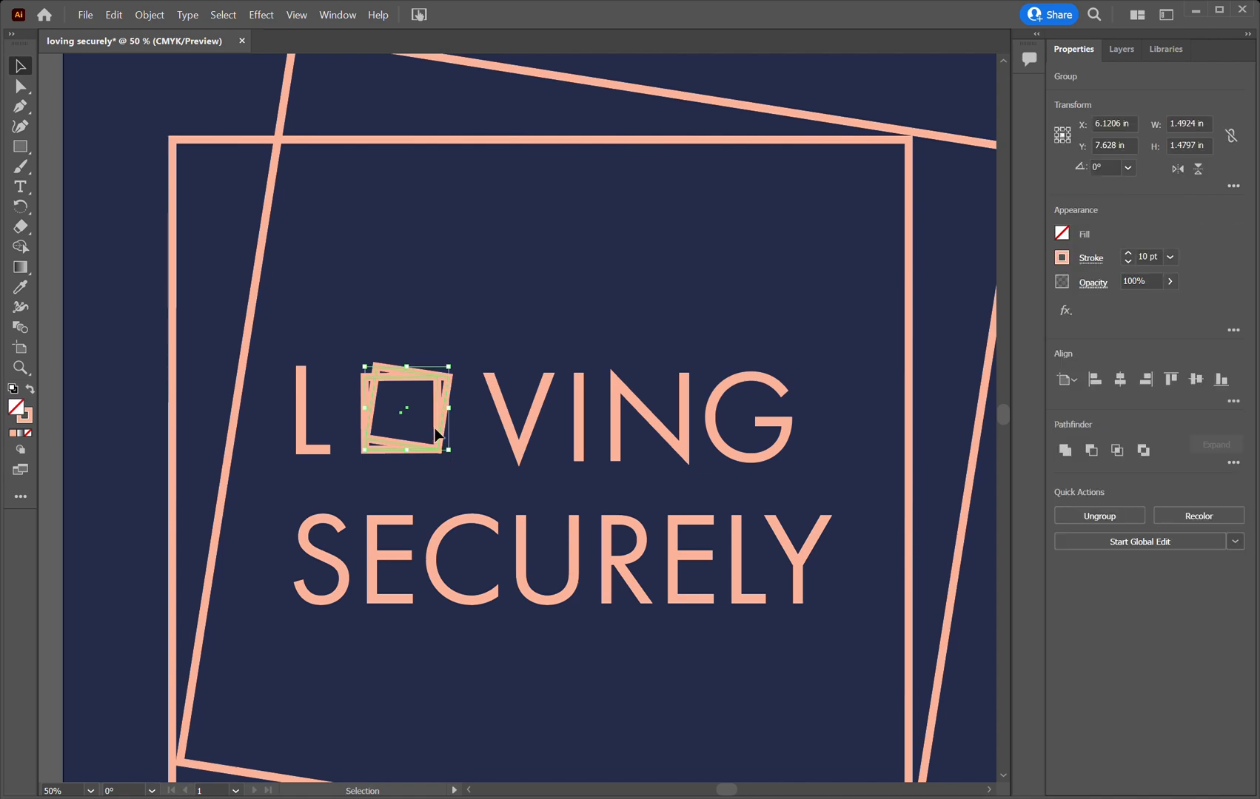
drag(439, 429, 452, 439)
click(499, 500)
drag(299, 450, 333, 453)
click(453, 498)
click(427, 508)
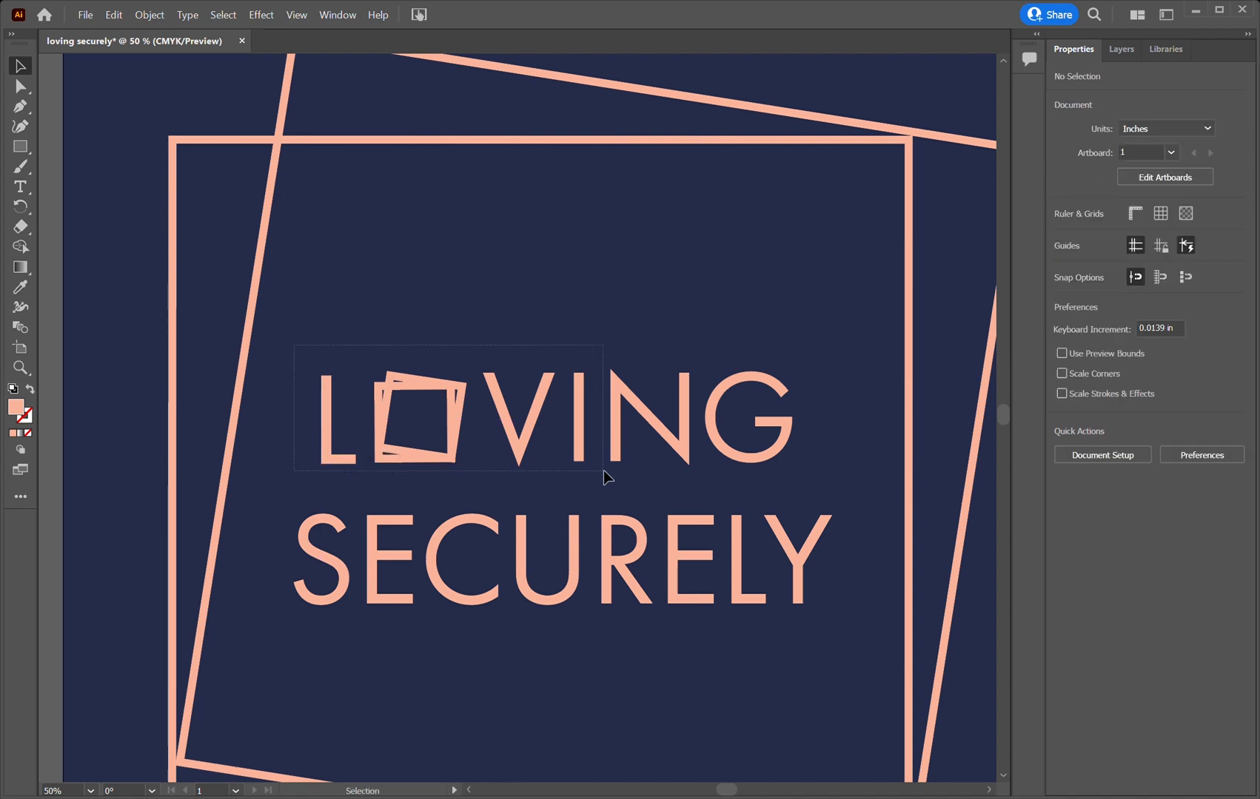
Group the letters of LOVING with the frame O and center the word horizontally on the artboard
drag(606, 478, 606, 478)
click(1099, 518)
click(1120, 379)
Group the letters of SECURELY and center the word horizontally on the artboard
drag(294, 496, 853, 626)
click(1120, 379)
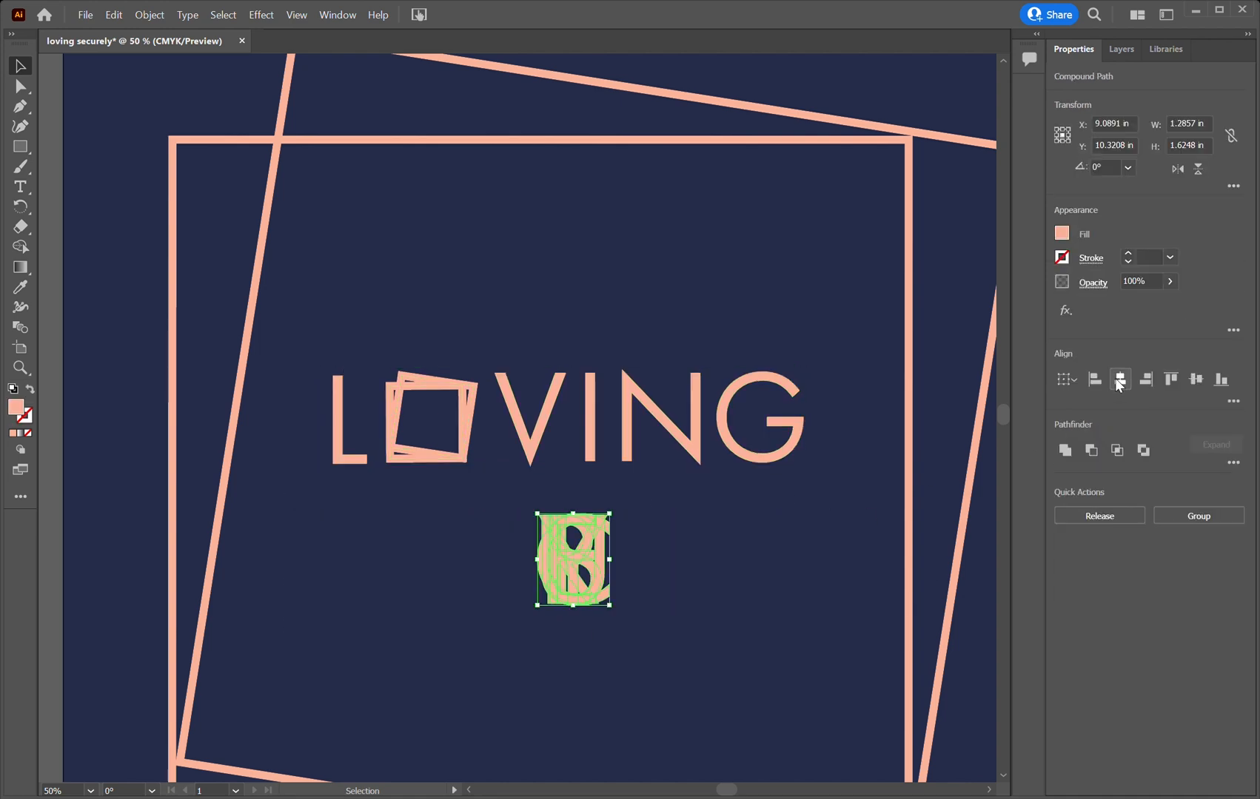
key(ctrl+z)
click(1184, 517)
click(1120, 379)
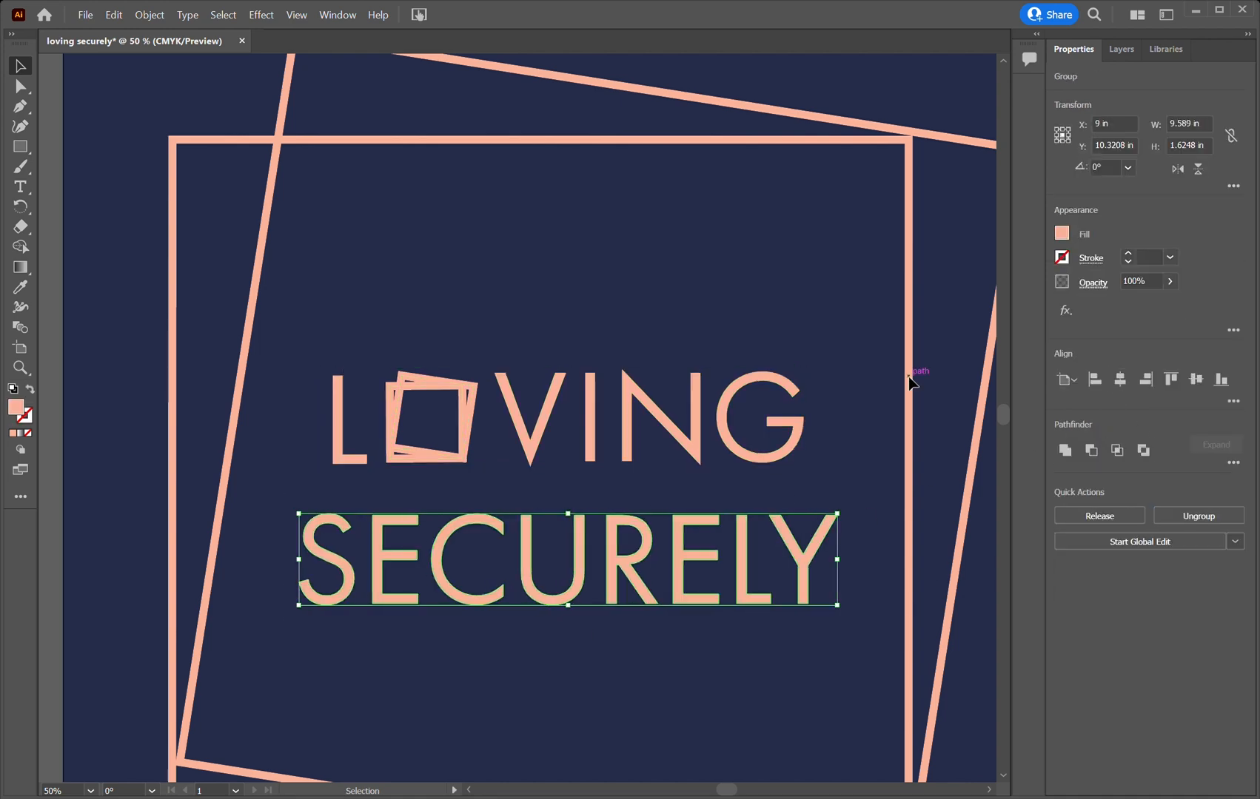
click(832, 294)
Lock the text layer and unlock Layer 2 so the large frames can be edited
key(ctrl+minus)
key(ctrl+minus)
scroll(833, 293, left, 3)
key(ctrl+minus)
scroll(832, 294, left, 1)
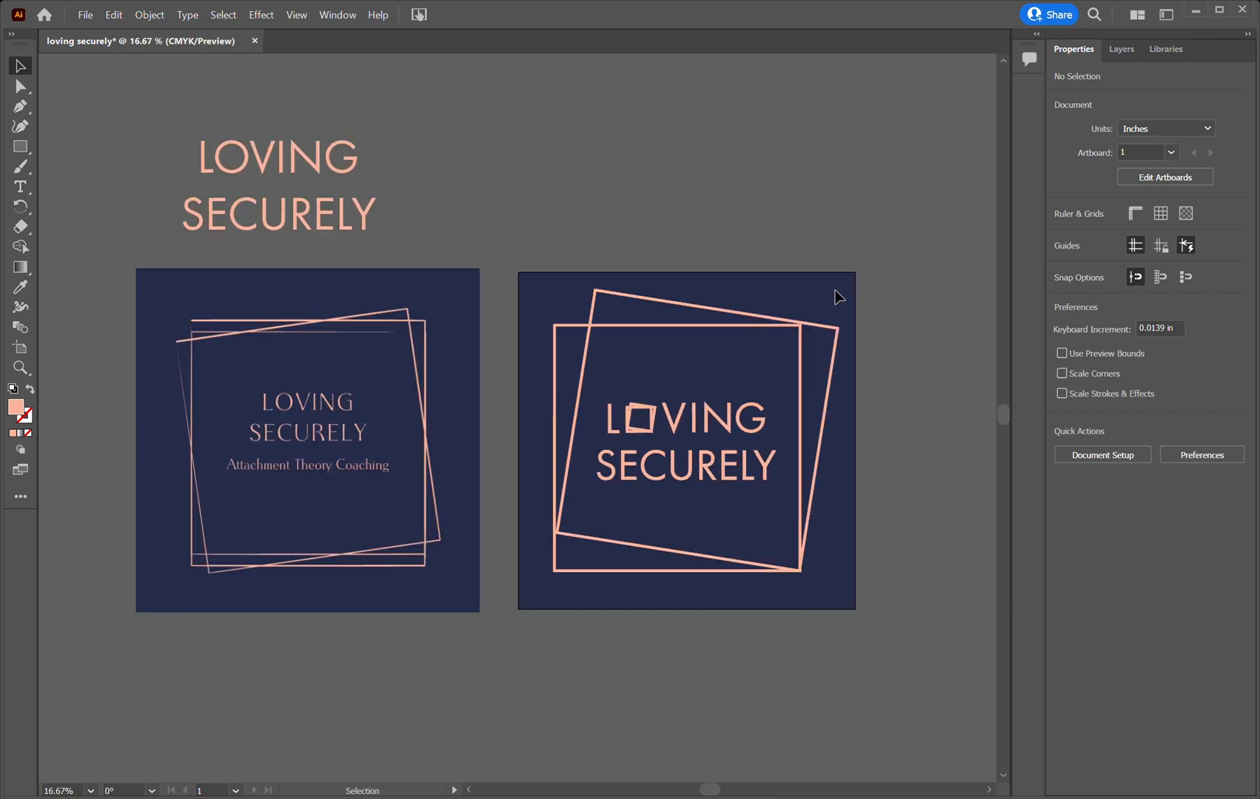
click(1118, 48)
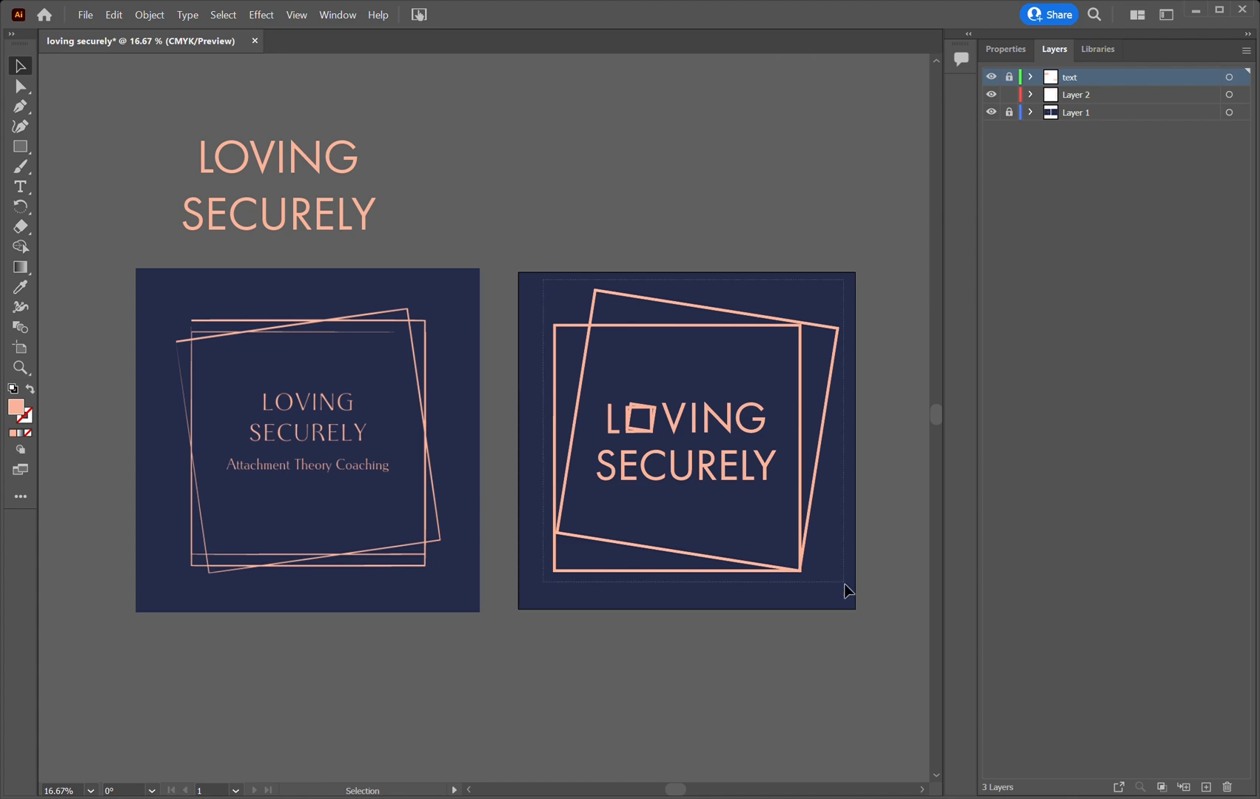
drag(847, 591, 845, 586)
click(1005, 49)
key(ctrl+shift+a)
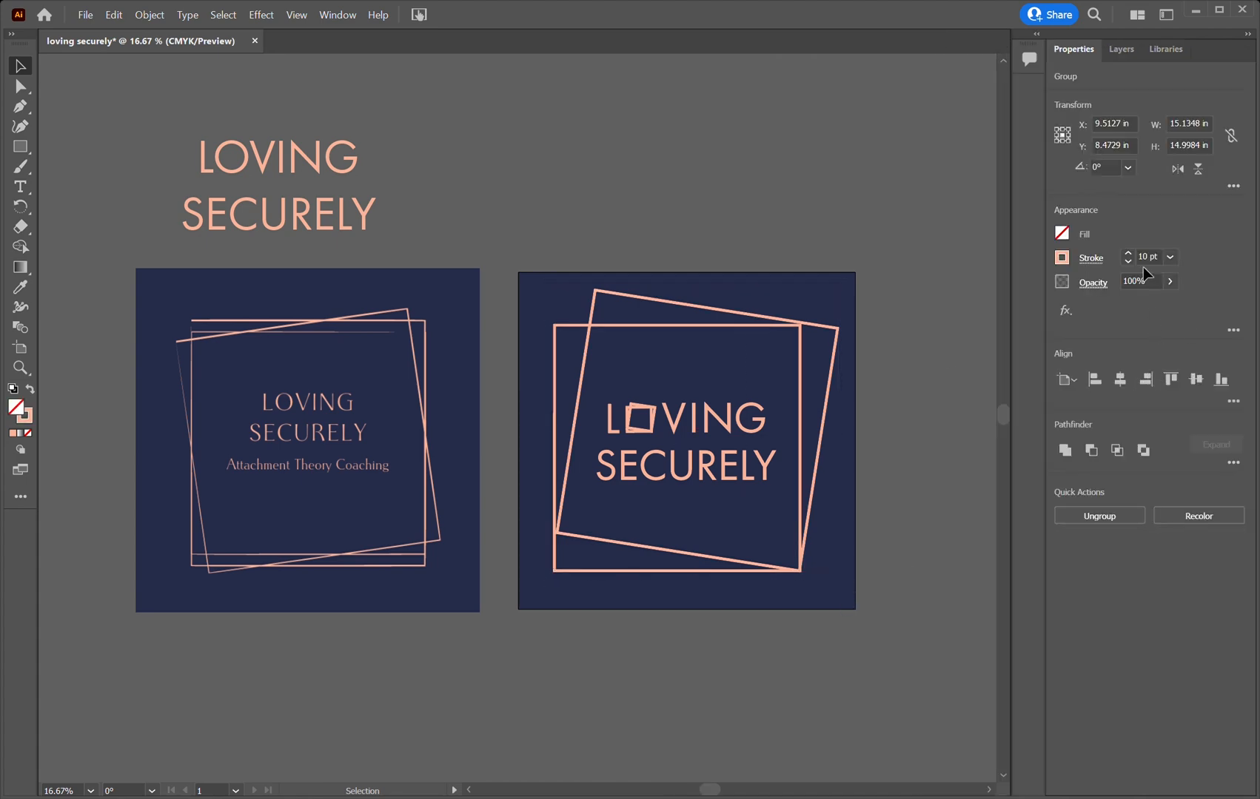
Show the document grid and hide Layer 1 with the navy background and reference
click(1186, 214)
click(1184, 213)
click(1163, 215)
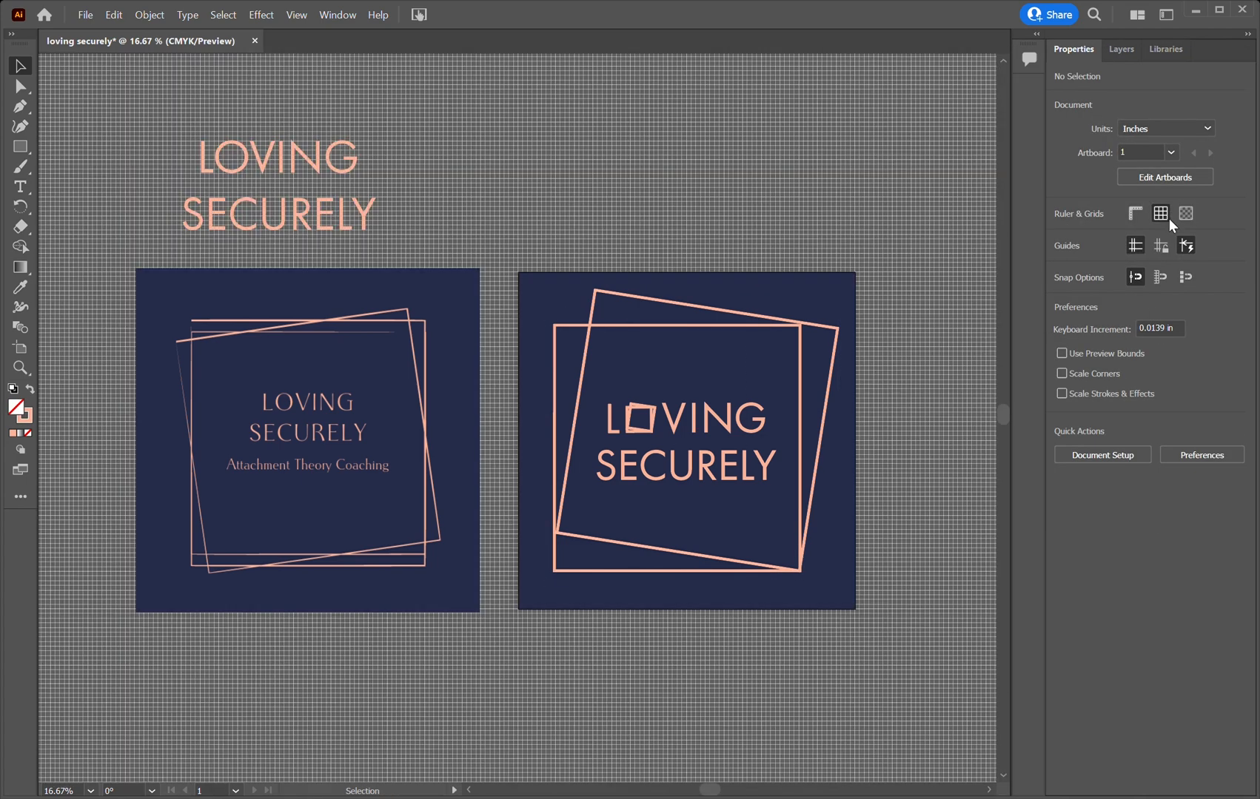
click(1111, 52)
click(992, 112)
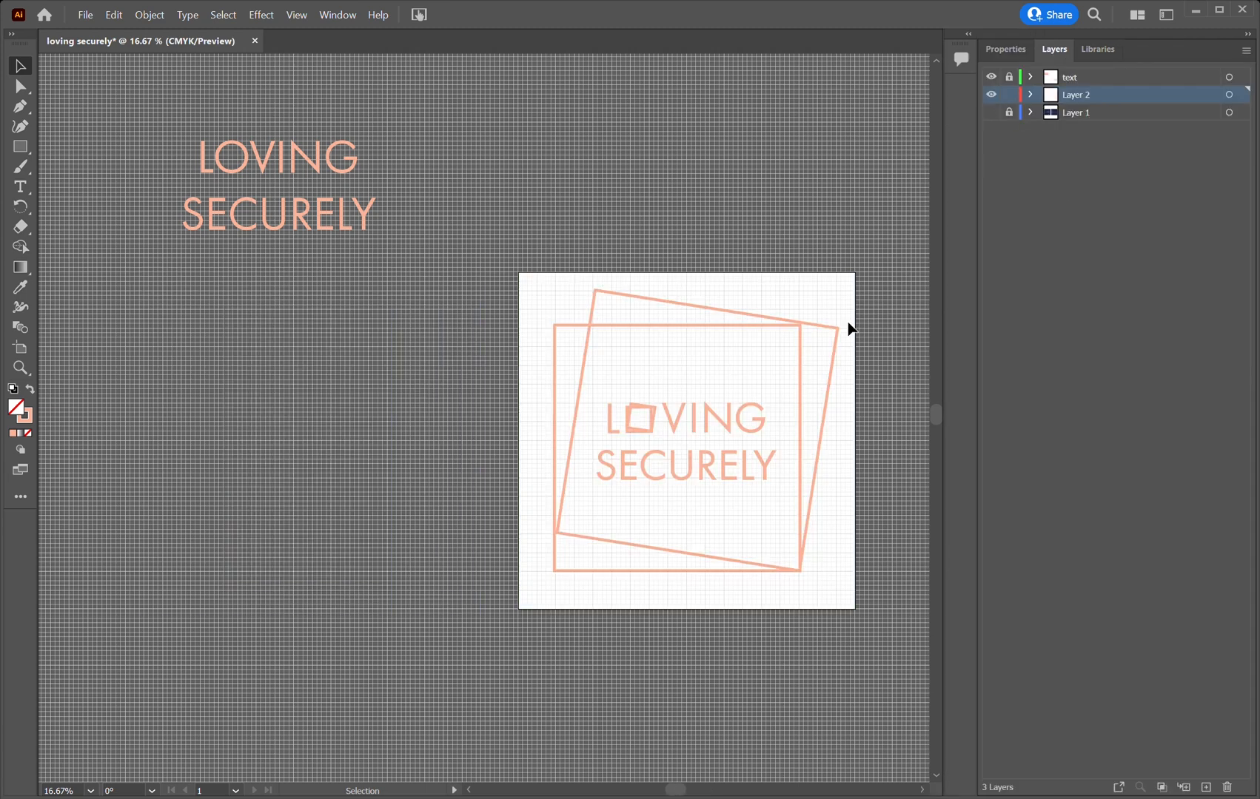
Examine the margins and lower corners of the large frames against the grid
key(ctrl+=)
scroll(849, 326, down, 1)
click(863, 186)
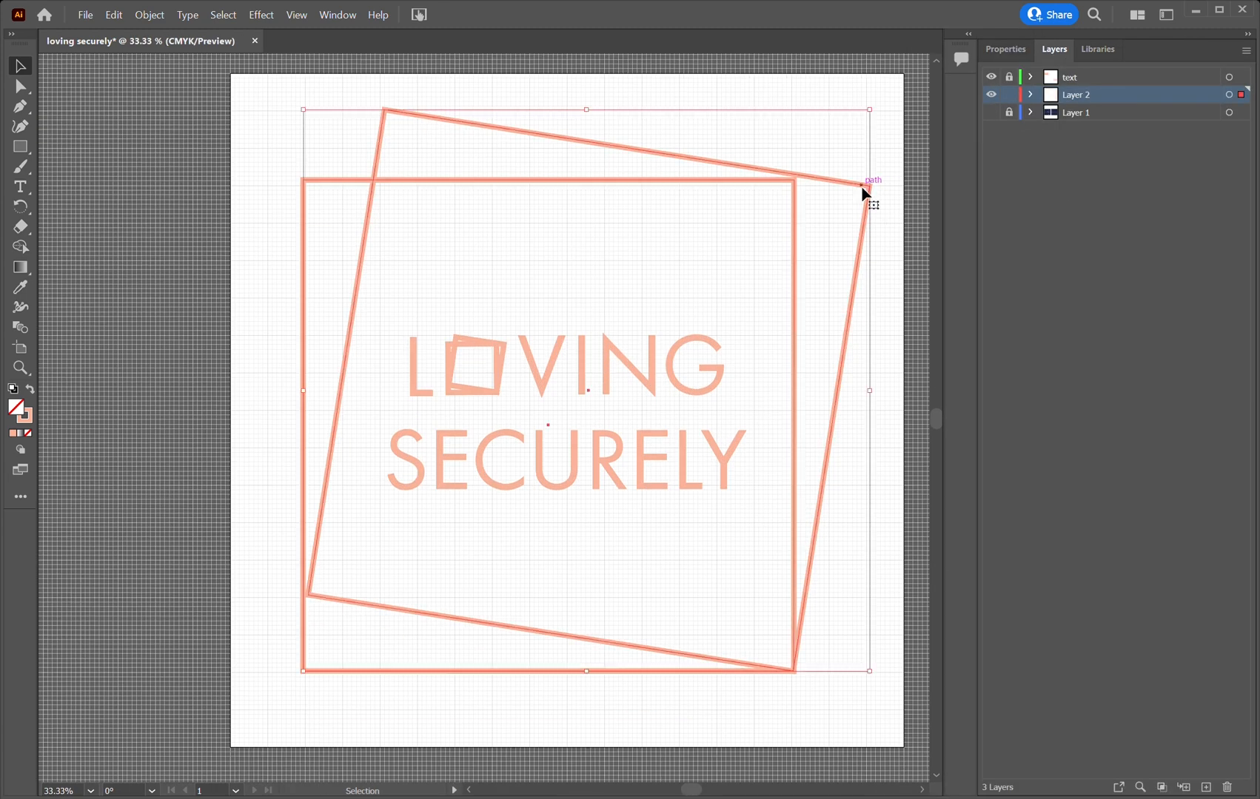
drag(884, 683, 882, 682)
click(793, 723)
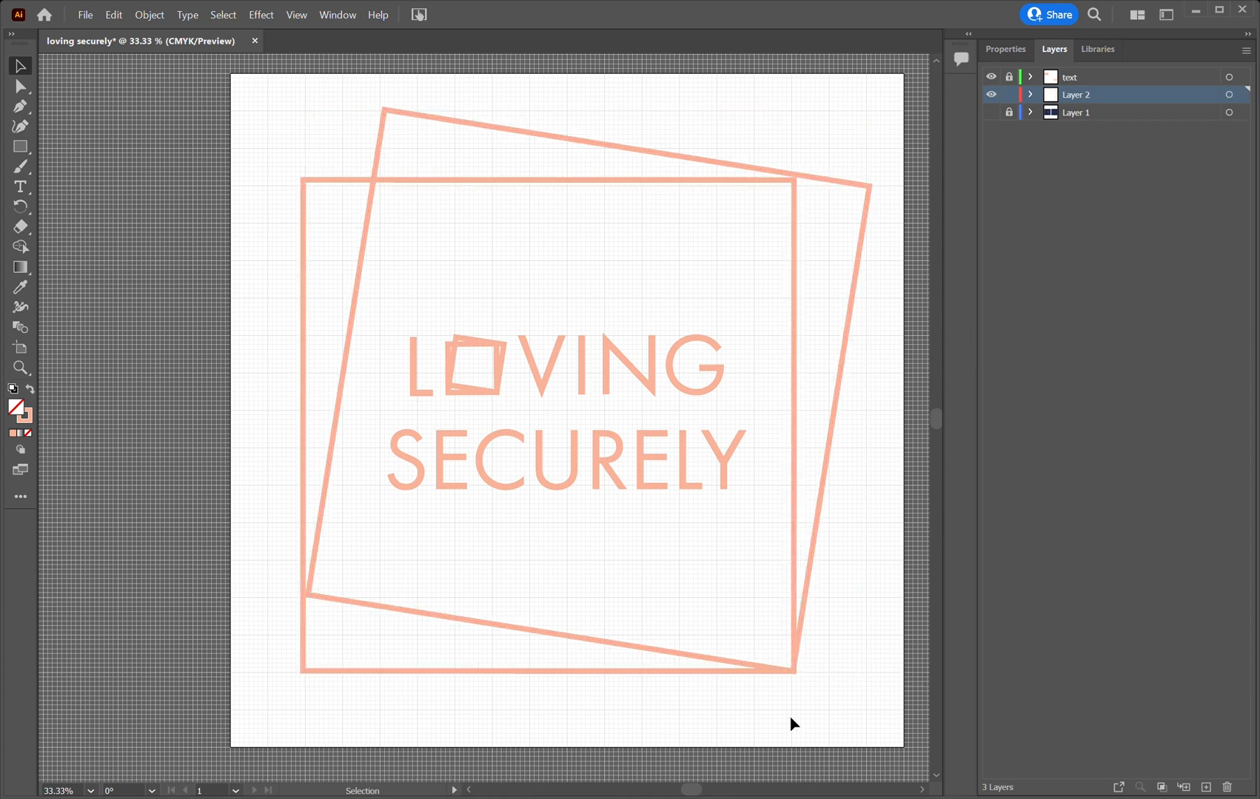
key(ctrl+plus)
scroll(789, 723, down, 5)
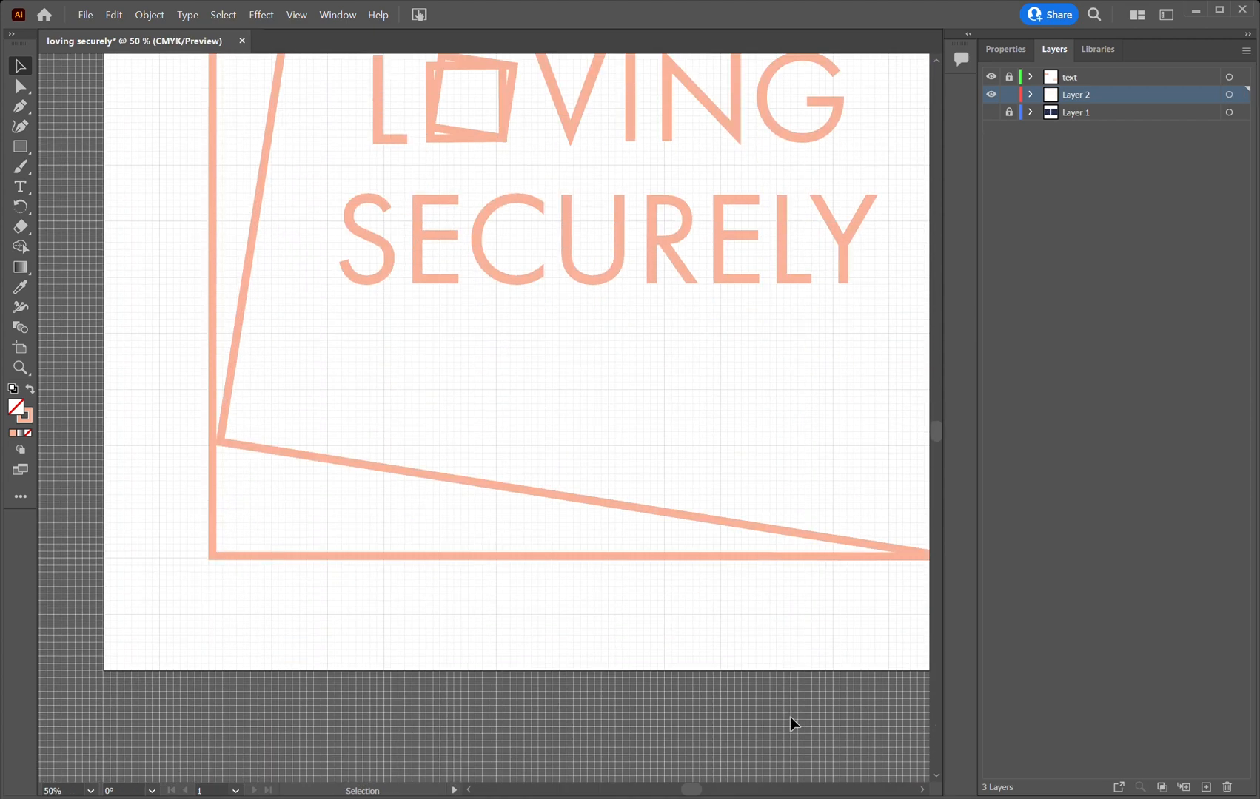
scroll(790, 724, right, 4)
Try to nudge the upright square slightly to the left of the tilted one
click(795, 506)
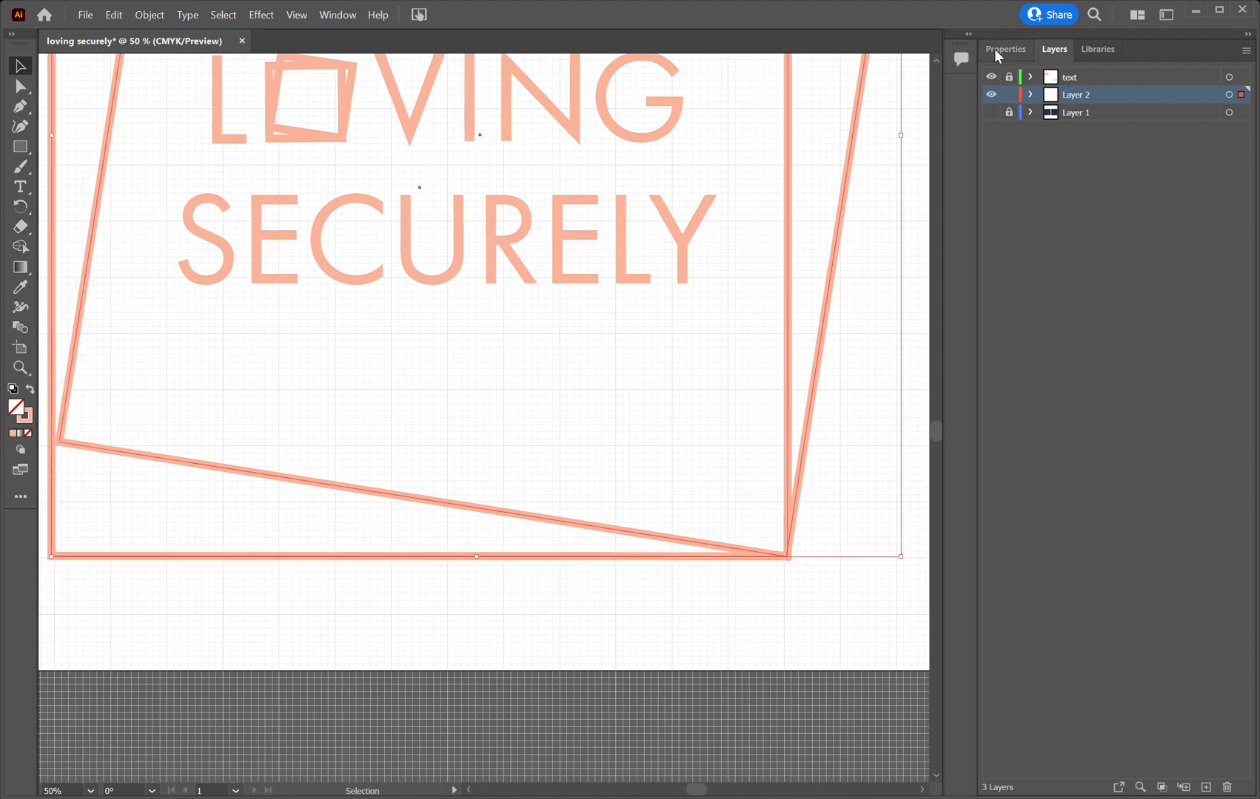
click(1005, 49)
click(888, 628)
click(788, 509)
drag(788, 509, 788, 509)
click(830, 501)
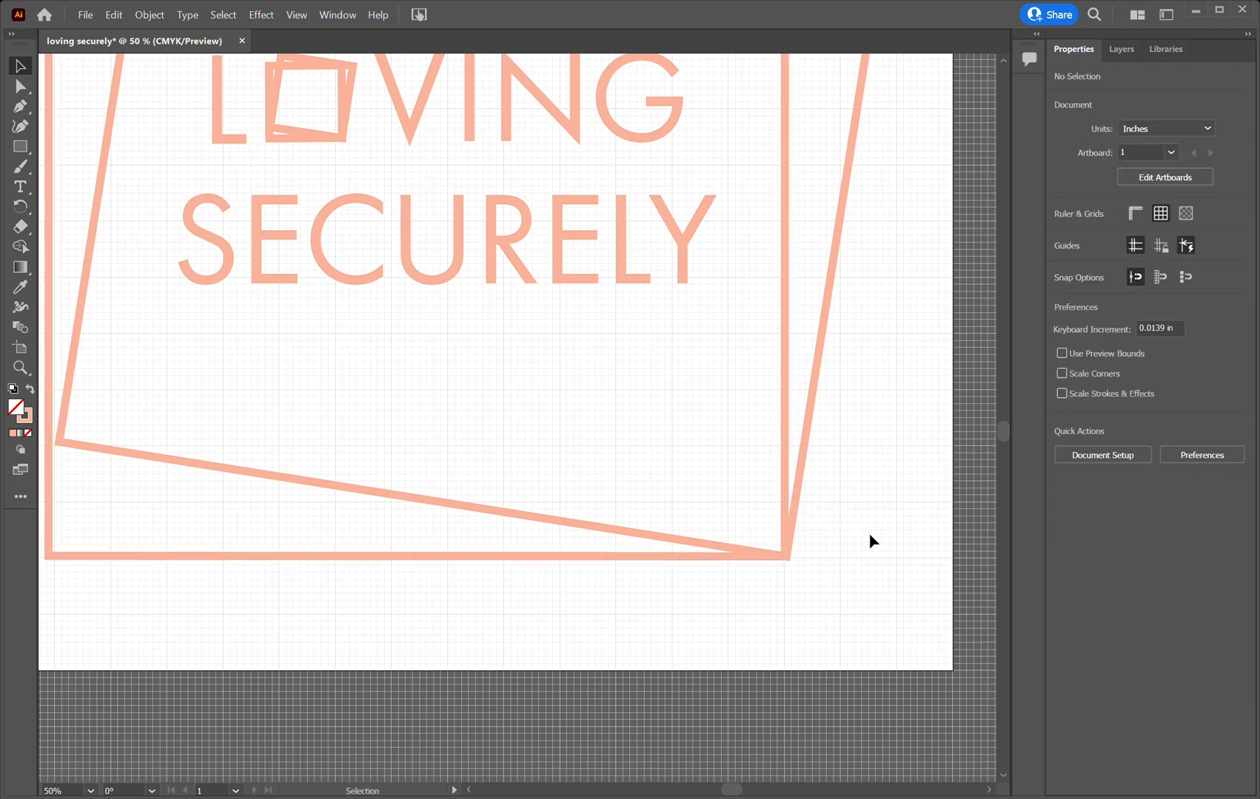
Undo the nudge of the upright square and hide Layer 1 again
scroll(874, 548, up, 5)
scroll(873, 548, down, 5)
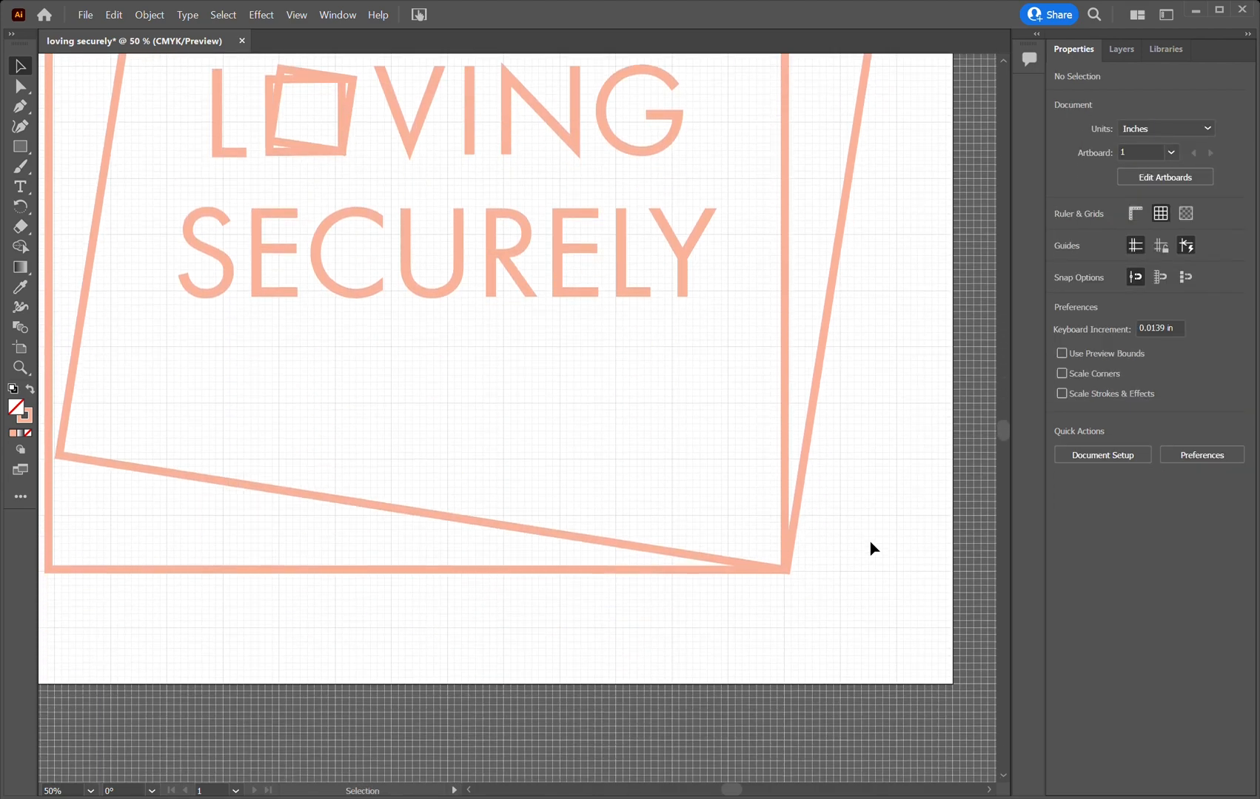
key(ctrl+minus)
scroll(803, 606, up, 3)
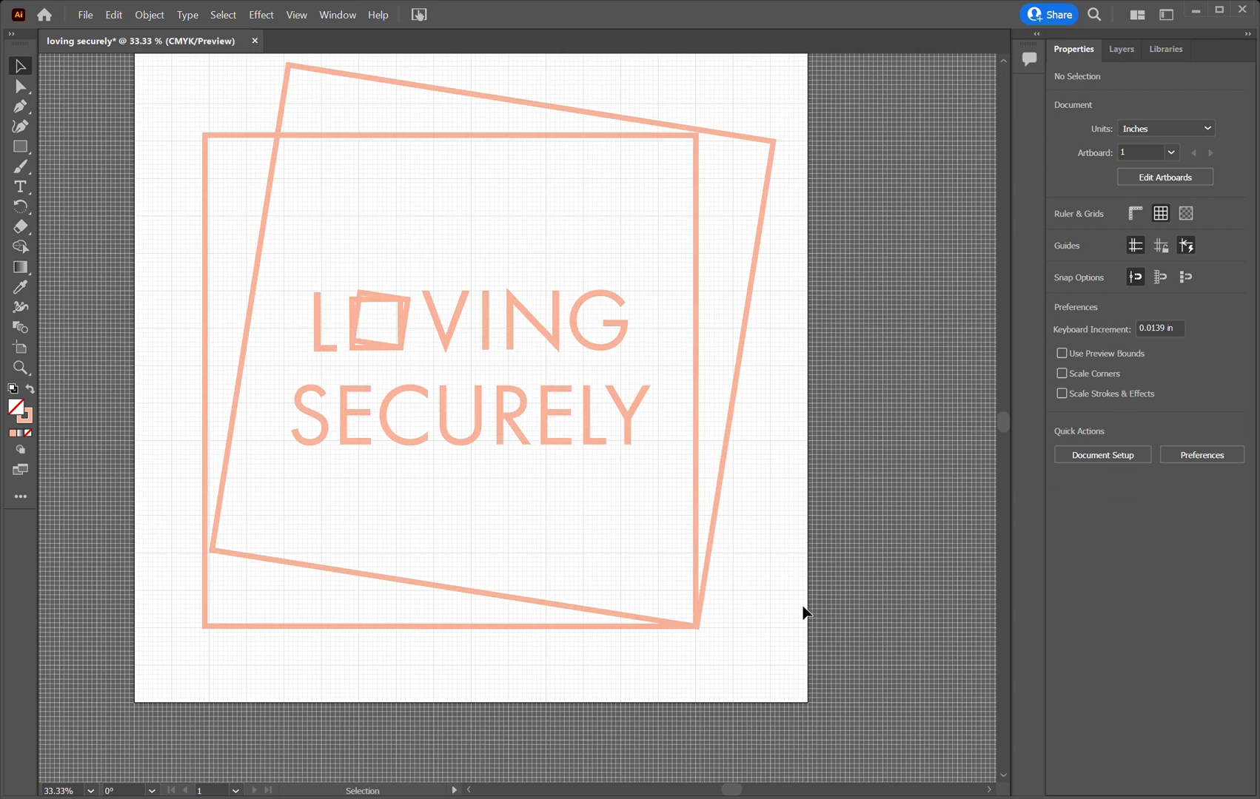
key(ctrl+z)
click(803, 607)
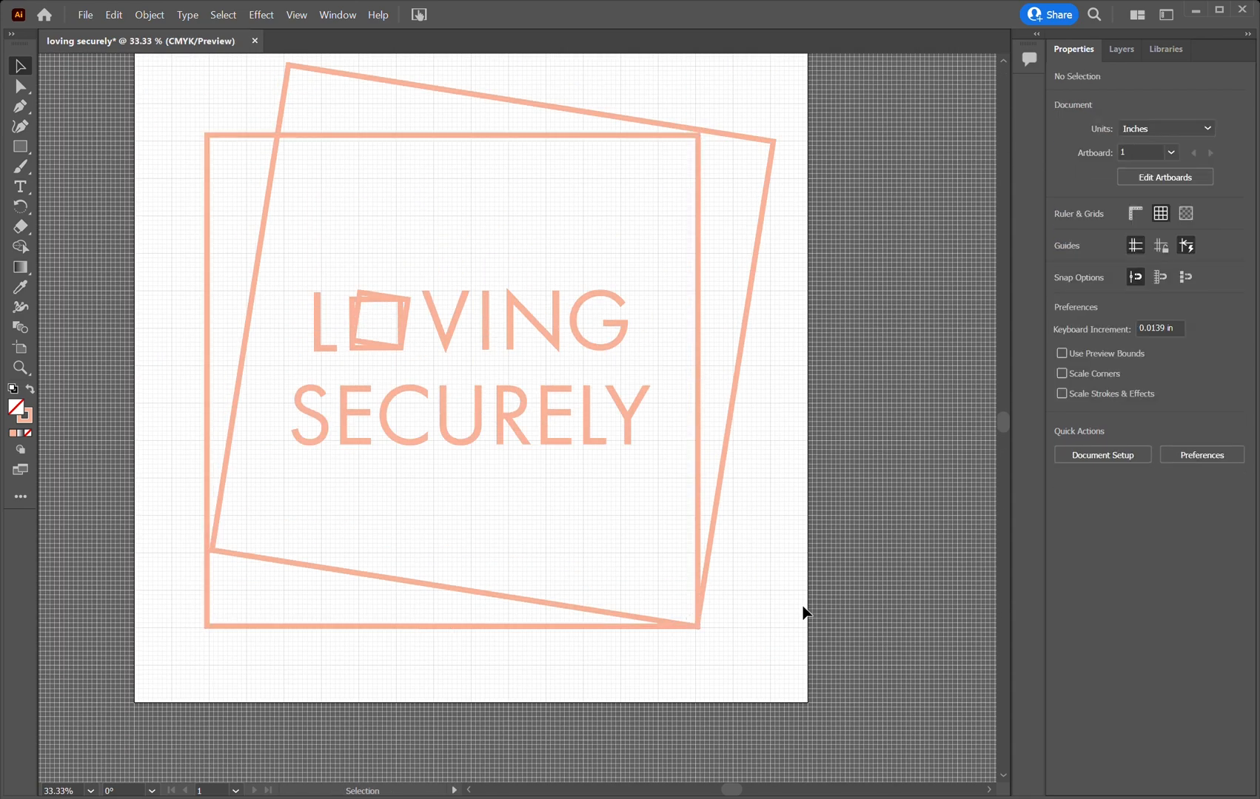
key(ctrl+z)
click(794, 614)
key(ctrl+z)
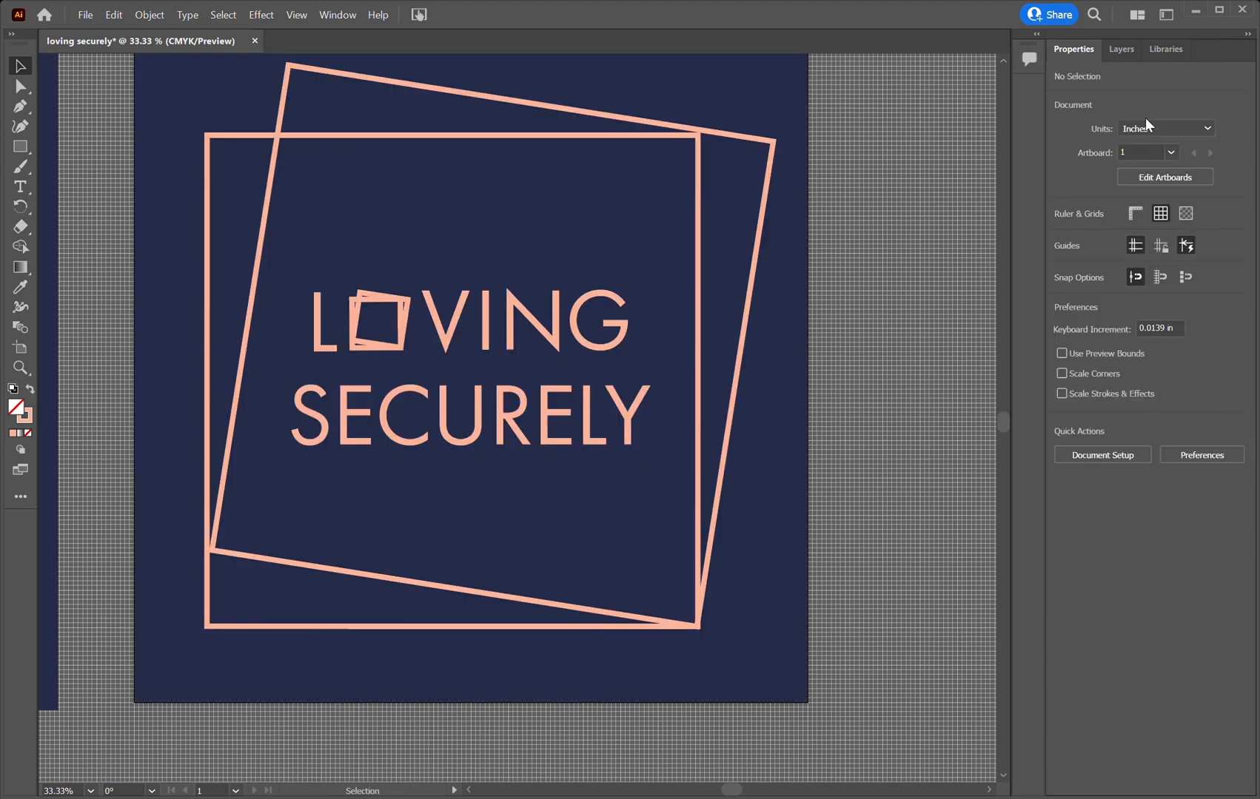
click(1122, 49)
click(991, 112)
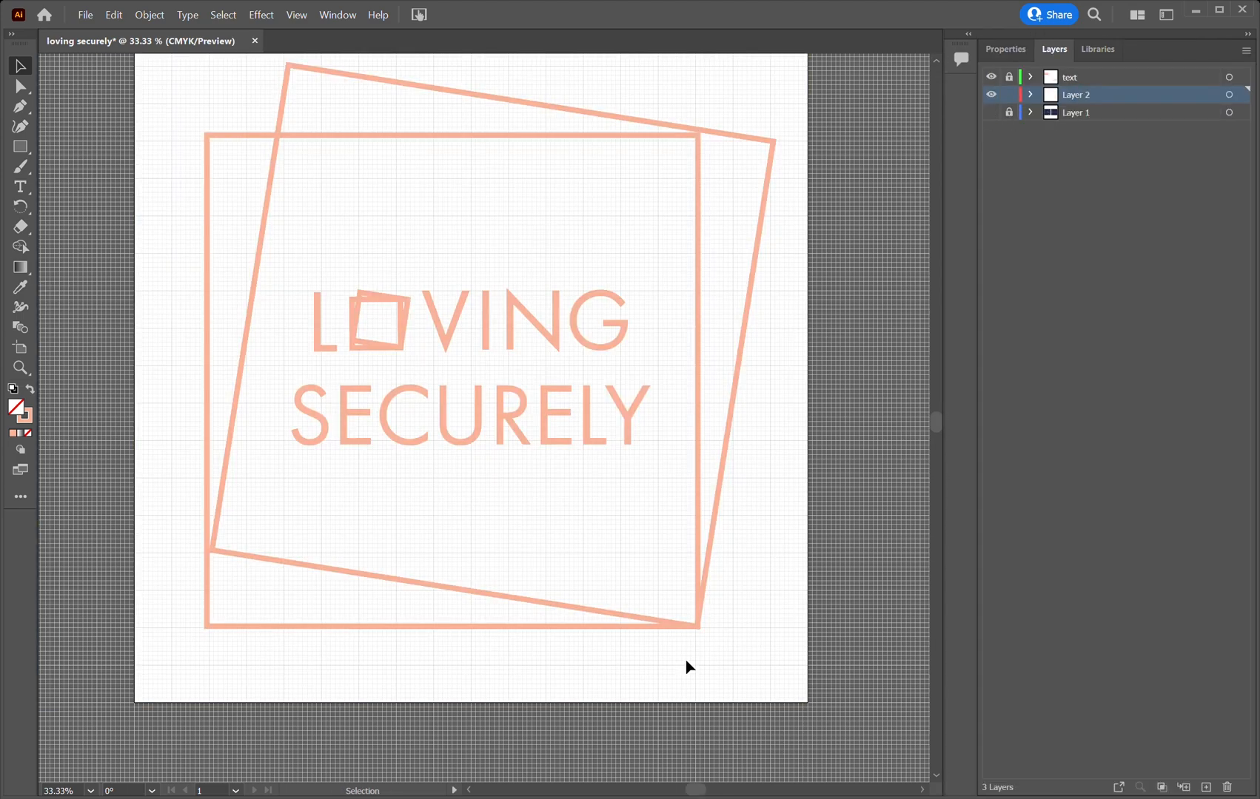
Examine the frames' bottom edges and overall placement up close against the grid
key(ctrl+plus)
scroll(646, 694, down, 3)
scroll(646, 688, left, 2)
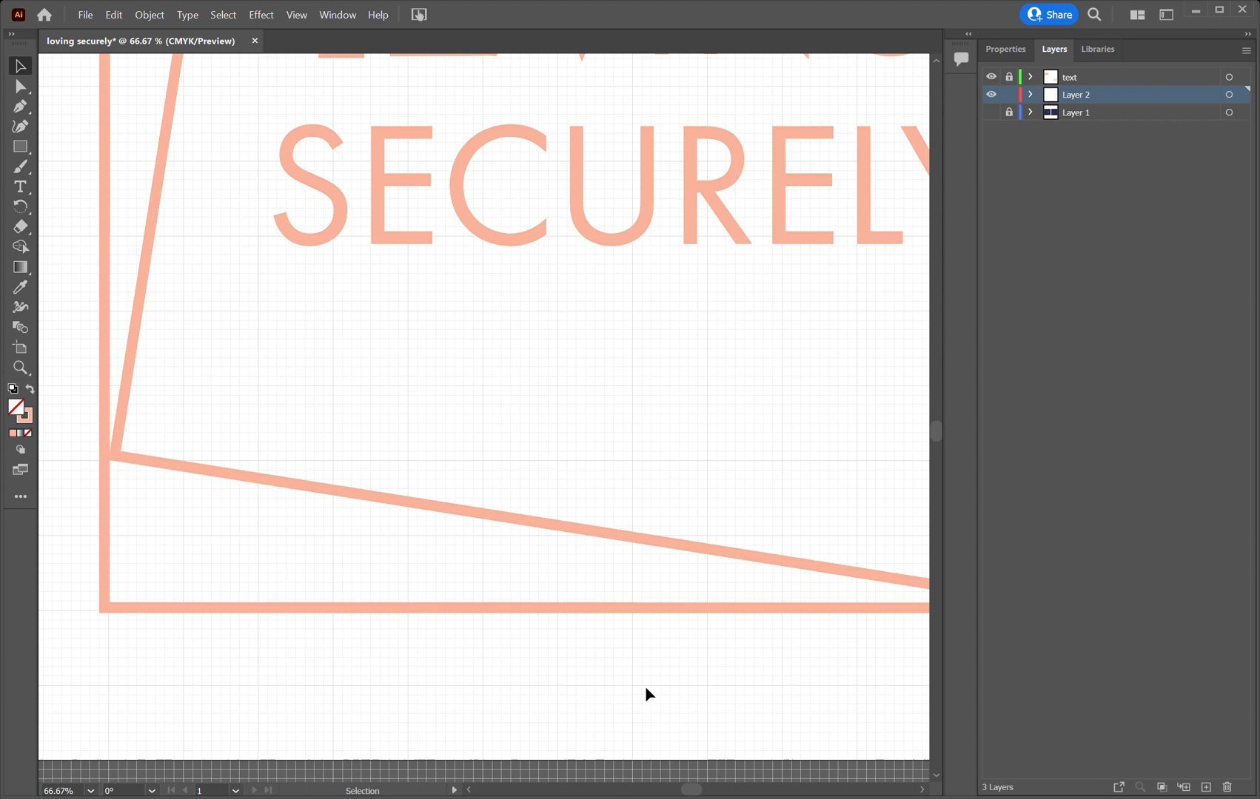
scroll(646, 688, right, 4)
key(ctrl+minus)
key(ctrl+minus)
scroll(646, 688, up, 2)
scroll(646, 694, left, 2)
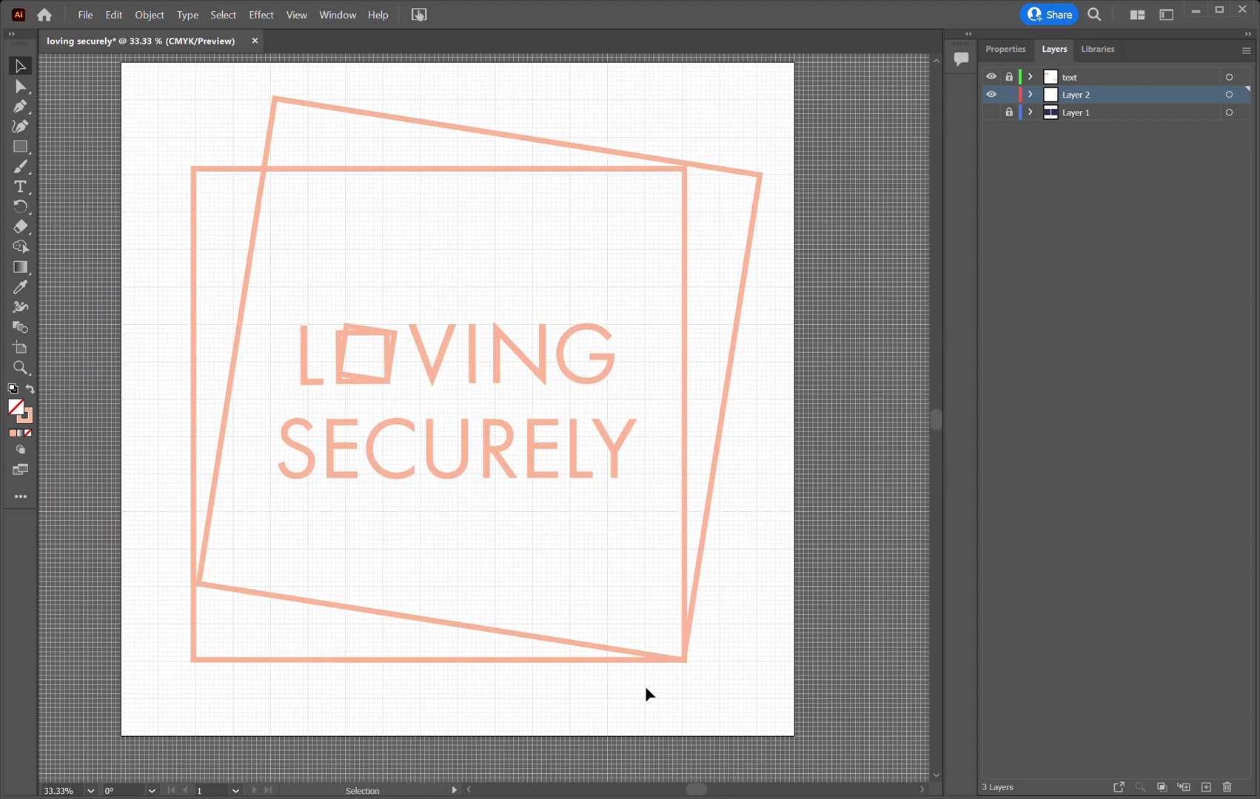
Center the group of large frames horizontally and vertically on the artboard
drag(178, 104, 777, 670)
click(1006, 49)
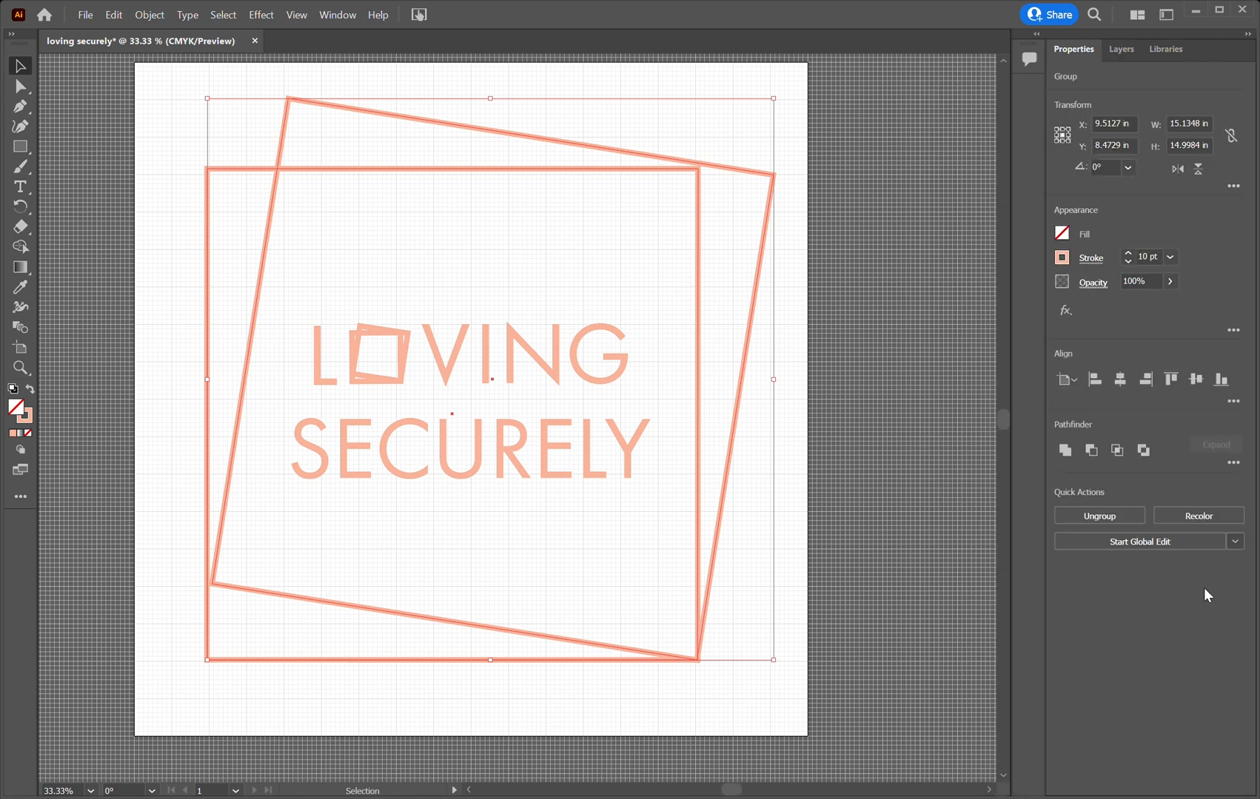
click(1123, 382)
click(1198, 381)
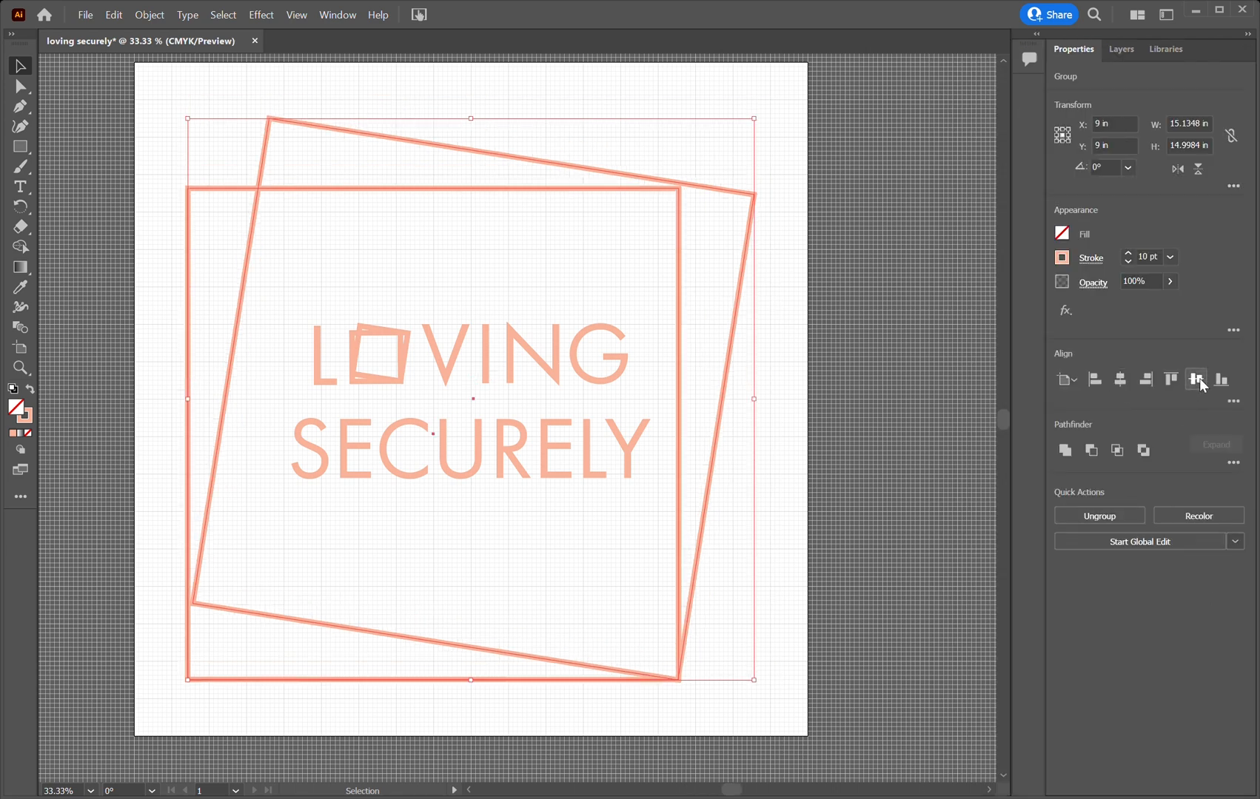
click(964, 489)
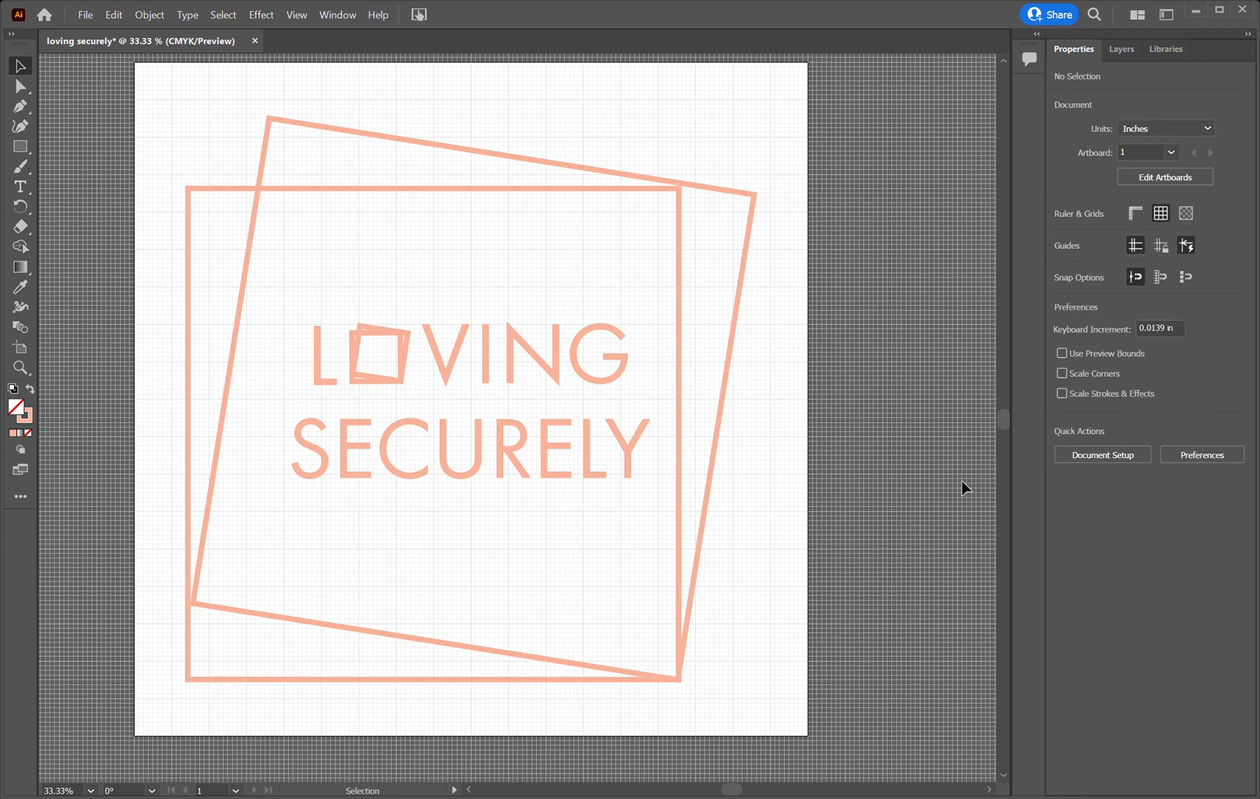
Move the large frames about 0.39 in to the right and slightly up around the lettering
click(1121, 49)
click(1006, 51)
drag(164, 112, 793, 731)
click(872, 612)
scroll(872, 615, up, 1)
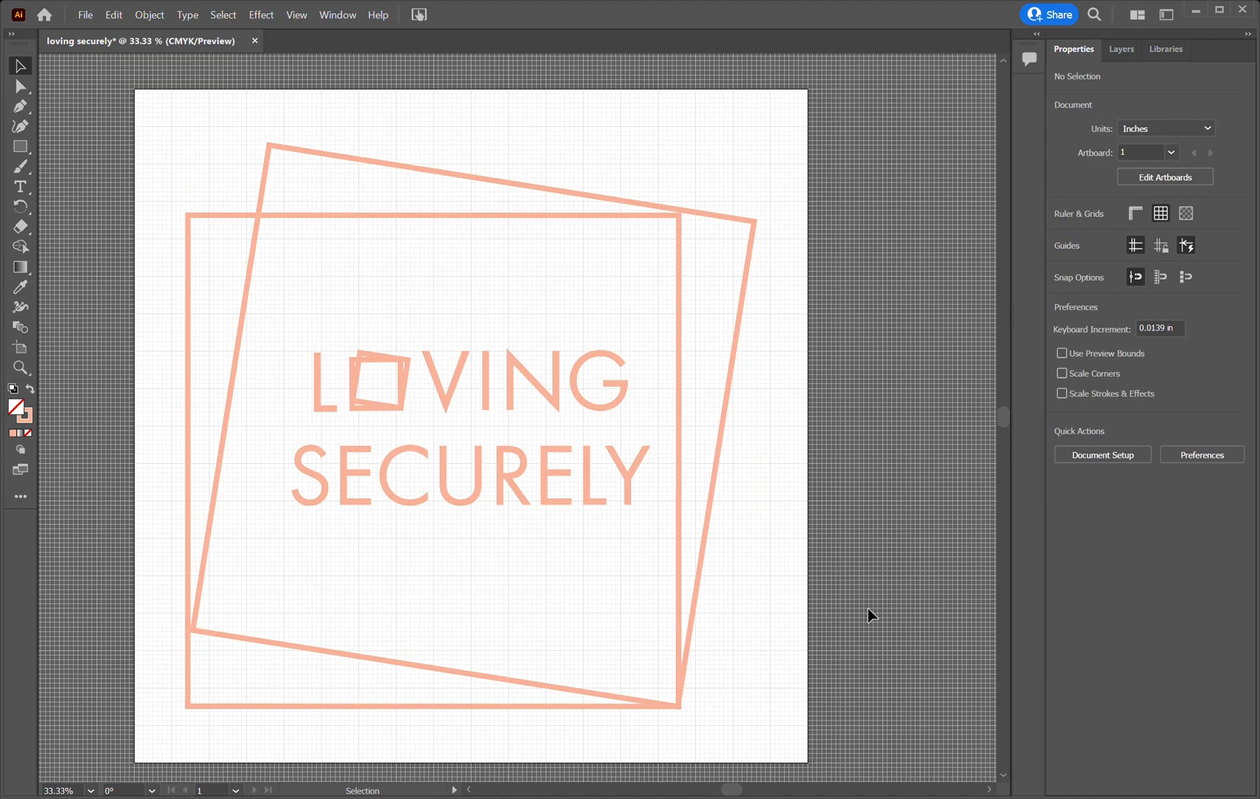
mouse_move(680, 695)
mouse_down()
mouse_move(699, 682)
mouse_move(683, 692)
mouse_move(695, 692)
mouse_up()
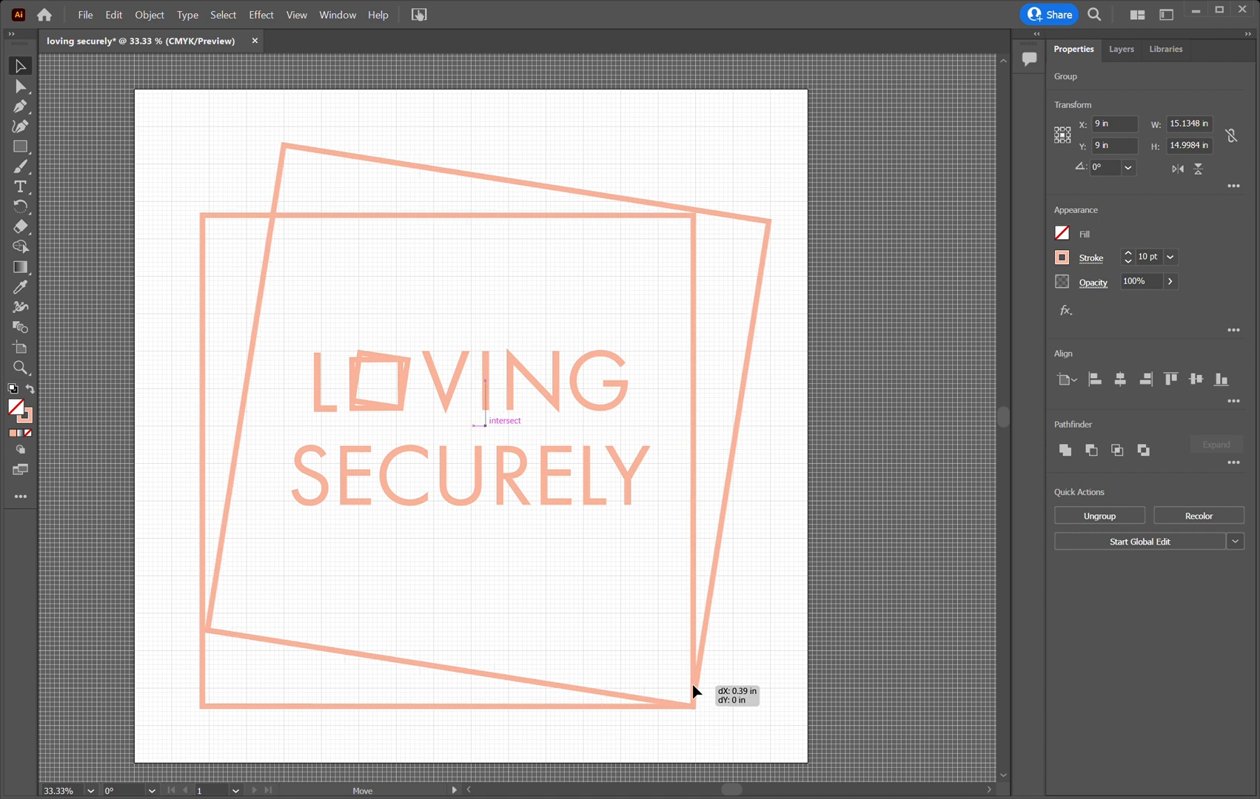
drag(695, 692, 695, 690)
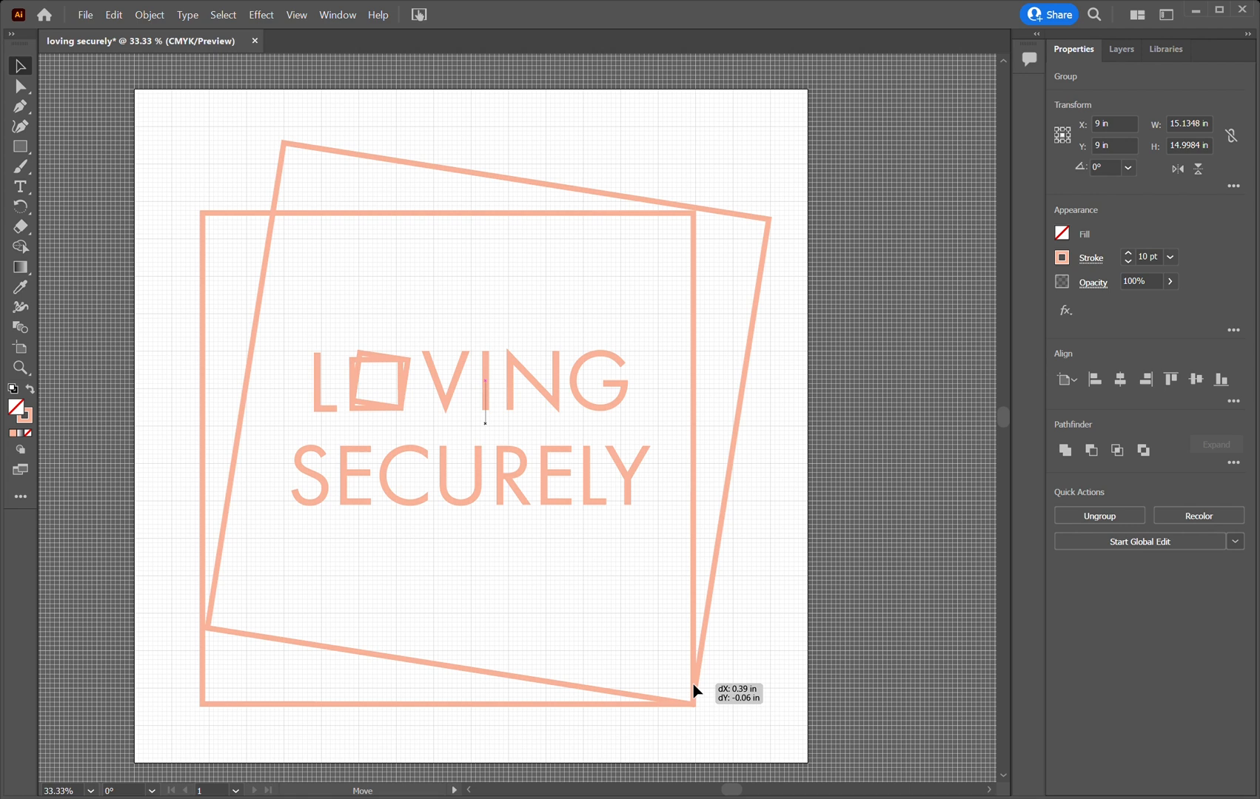
drag(695, 690, 694, 688)
click(818, 657)
Hide the grid, lock Layer 2 and show Layer 1 to compare the logo with the reference
key(ctrl+apostrophe)
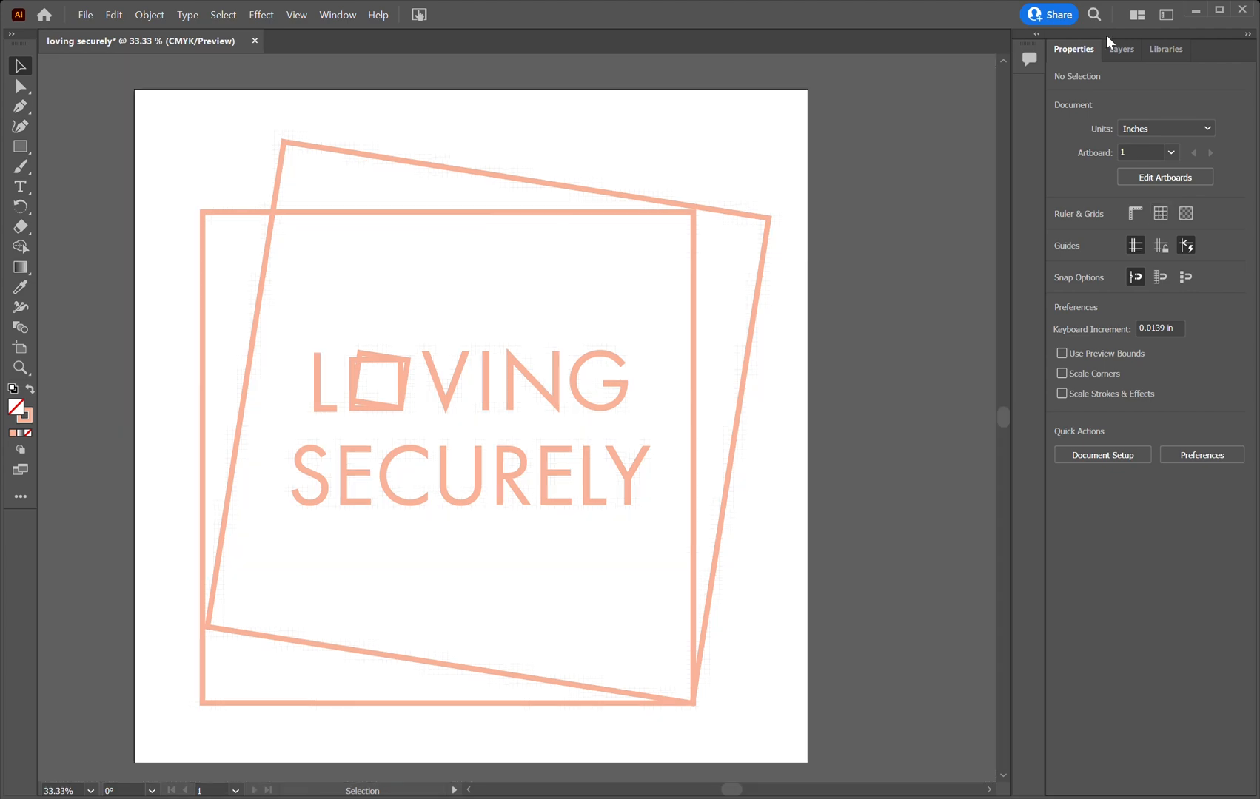
click(1120, 48)
click(991, 111)
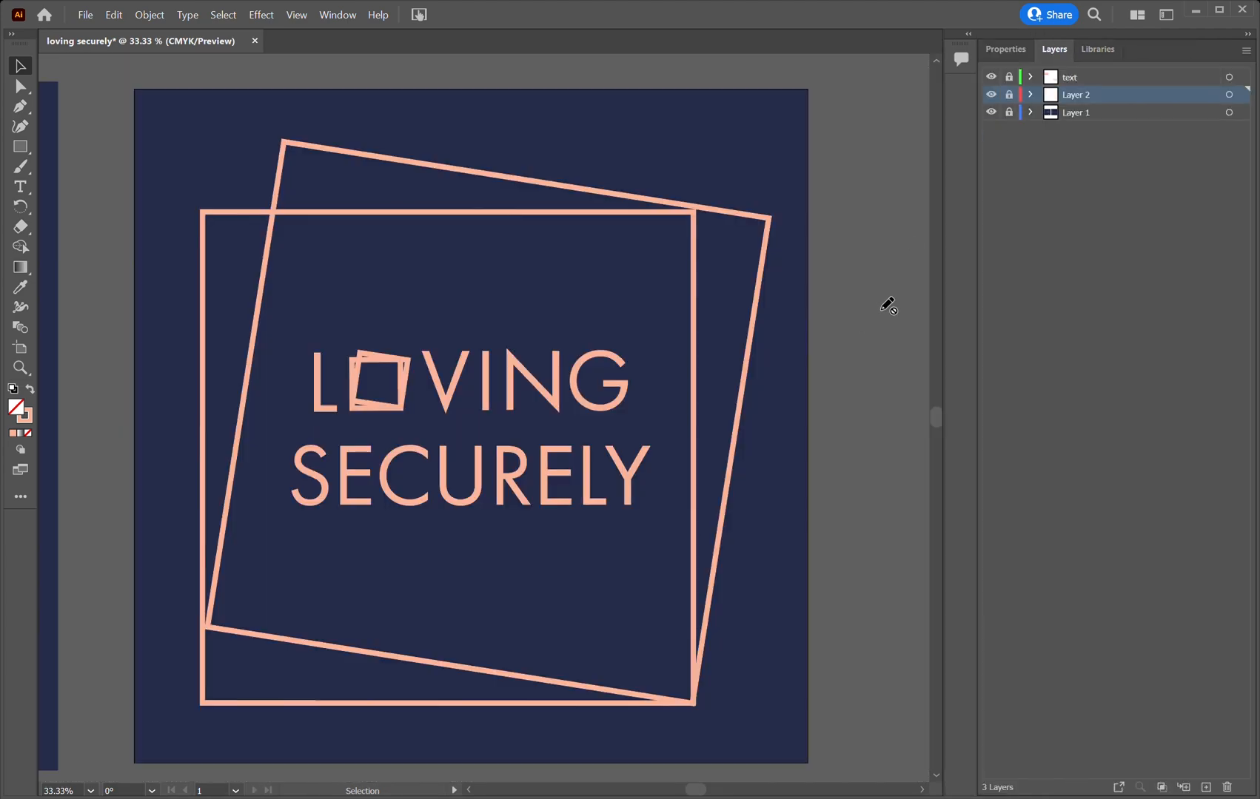
key(ctrl+minus)
key(ctrl+minus)
scroll(888, 305, left, 2)
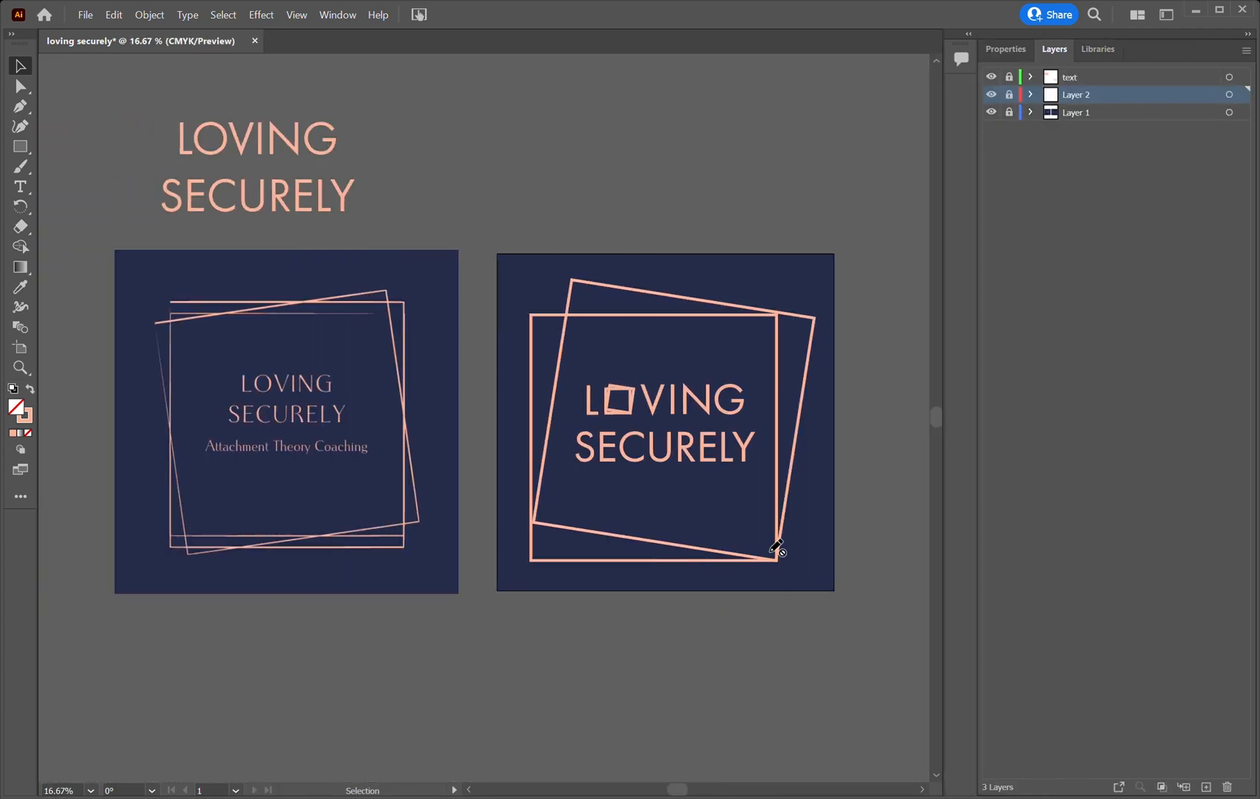